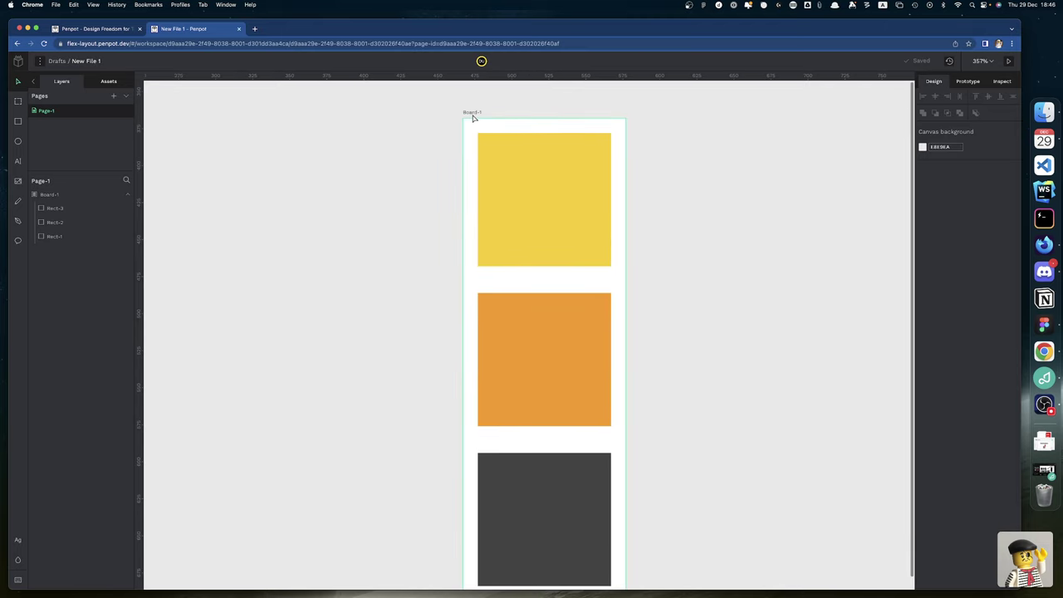
Stretch Board-1's bottom edge down to a height of 447 and justify its squares to the center
click(473, 112)
scroll(513, 330, down, 5)
scroll(513, 329, up, 2)
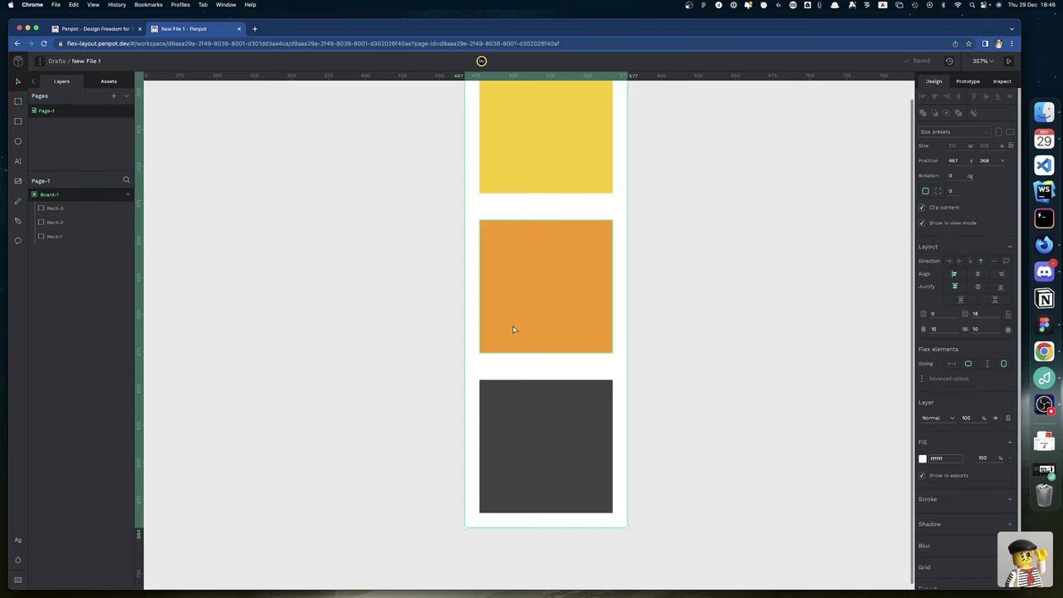
scroll(512, 327, down, 3)
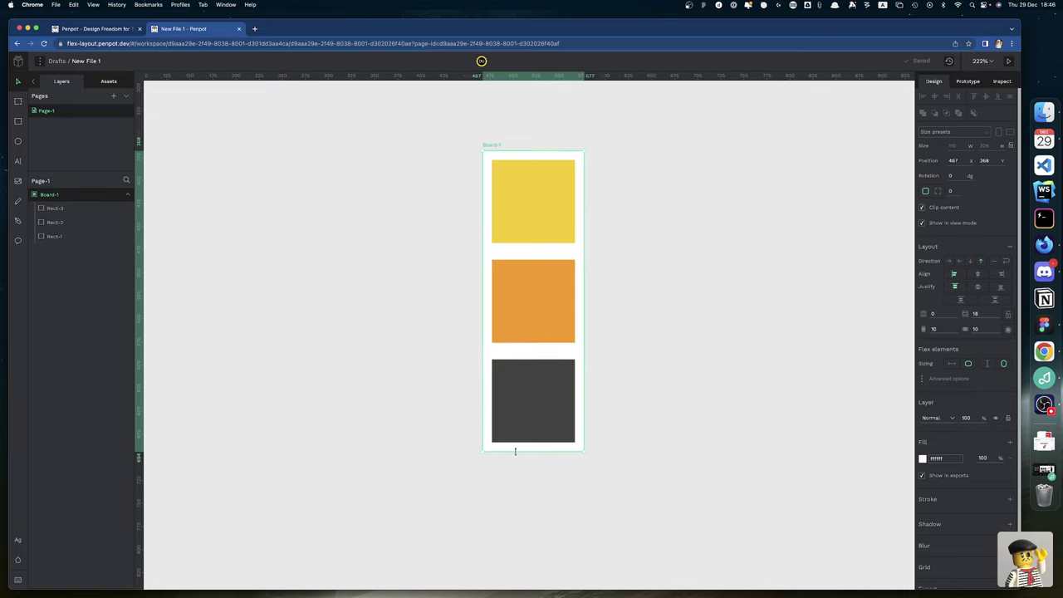
drag(515, 451, 512, 562)
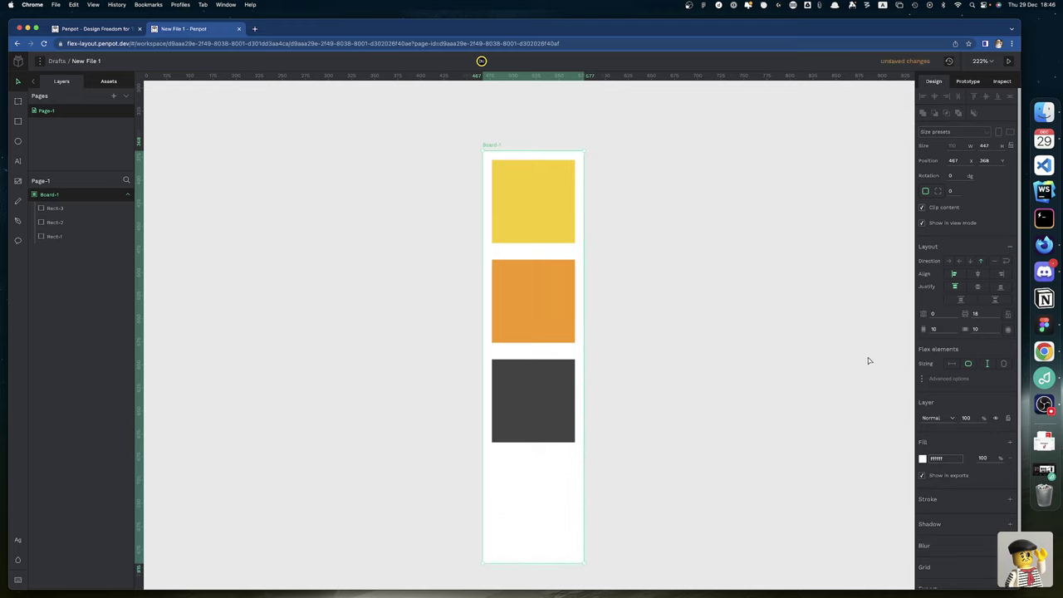
click(977, 287)
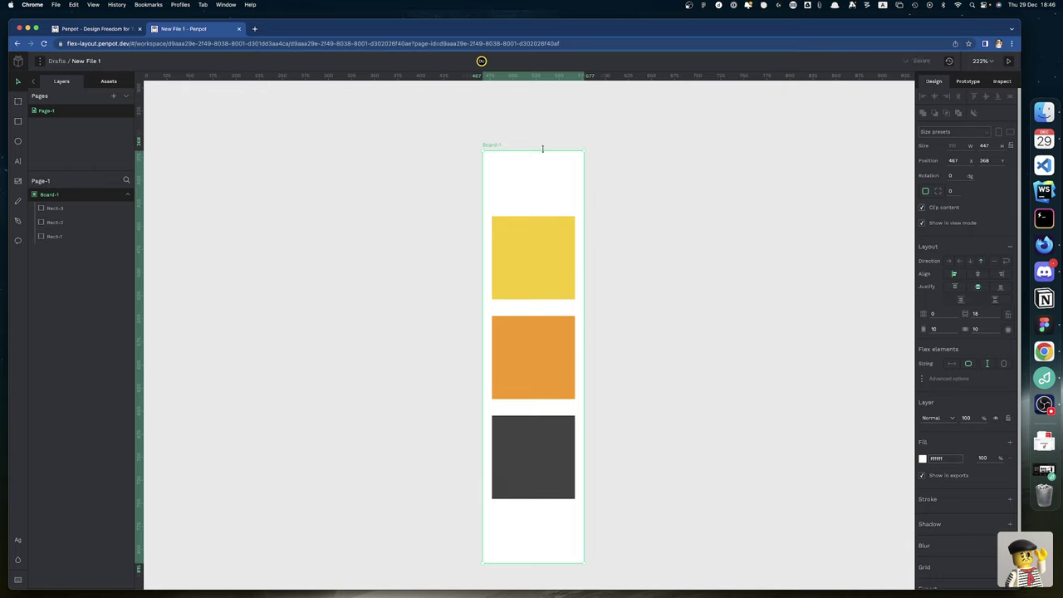
Lower the board's top edge to reduce its height to 358, and undo moving the yellow square out of it
drag(540, 147, 541, 176)
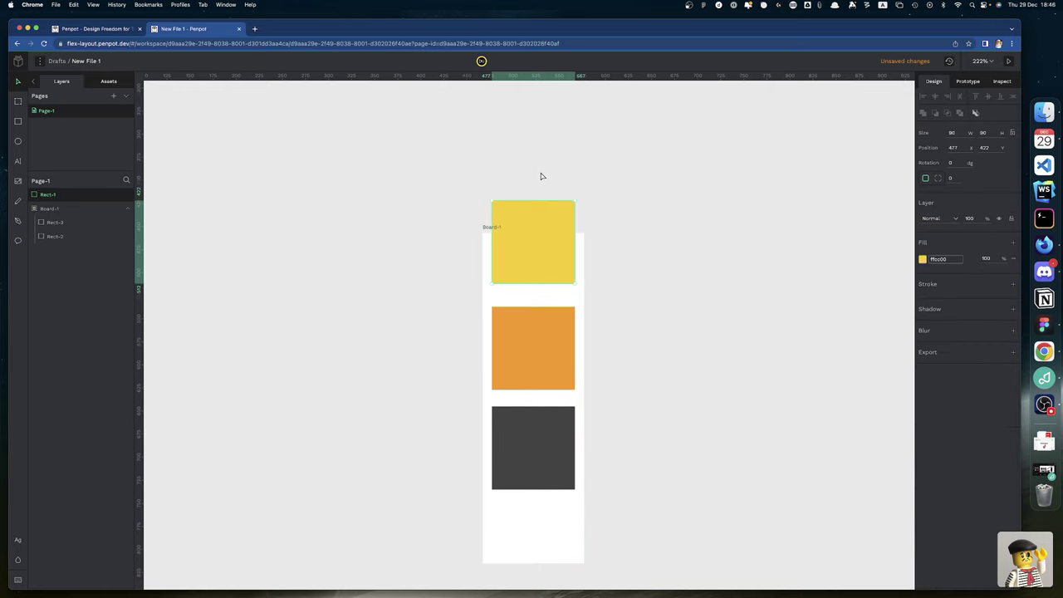
key(super+z)
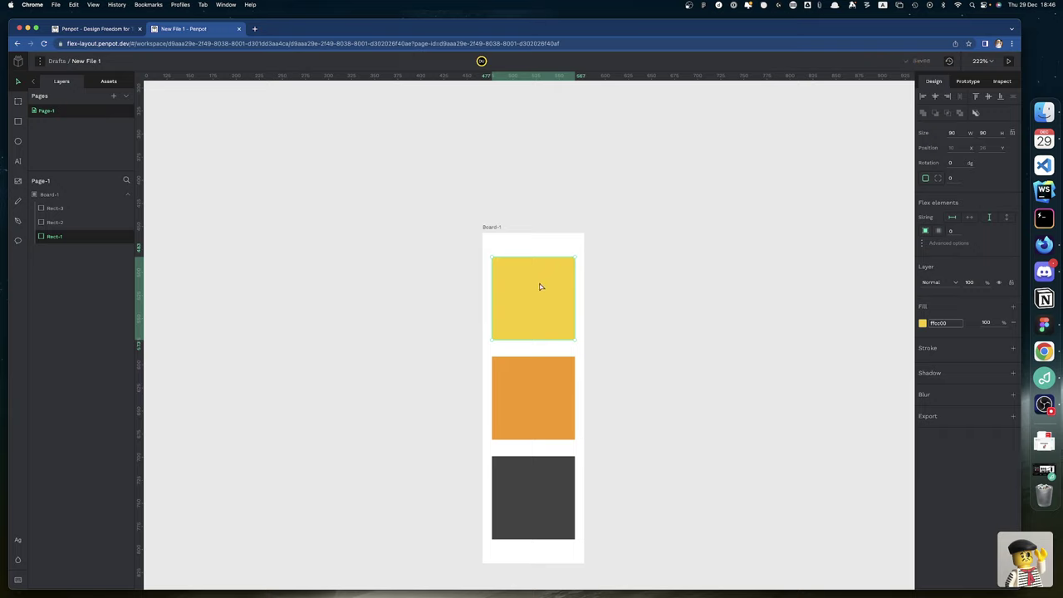
Add a copy of the yellow square, filled with 830000, between the yellow and orange squares in Board-1
drag(540, 287, 718, 228)
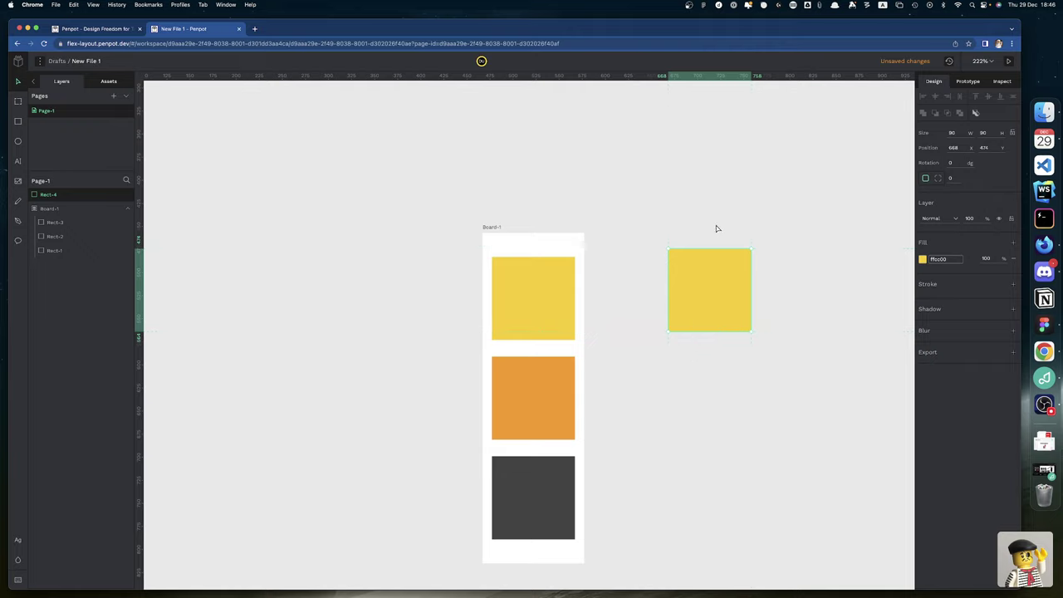
click(948, 259)
text(830000)
key(Return)
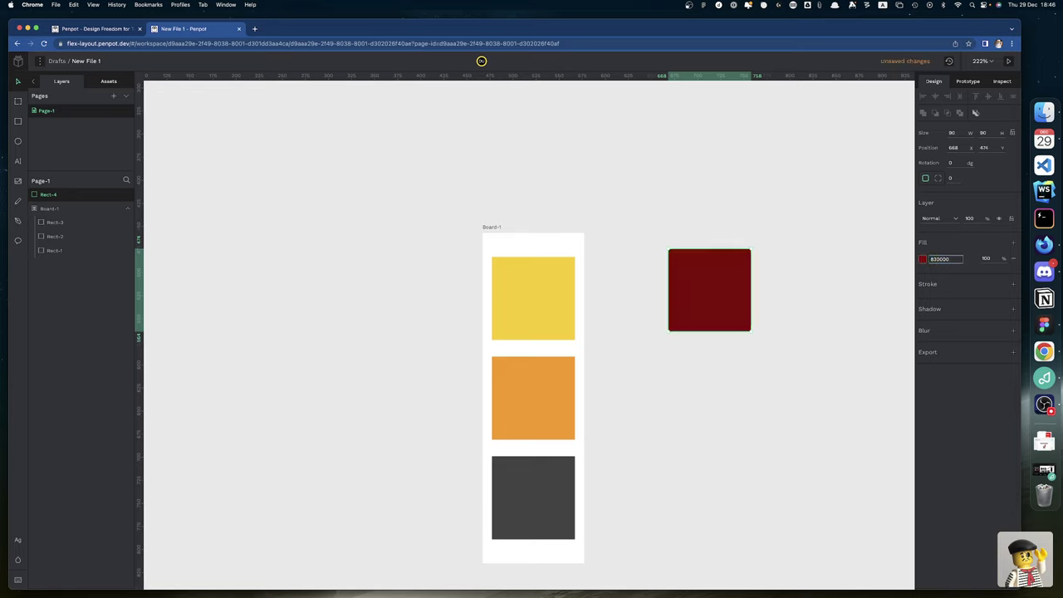
drag(713, 304, 555, 356)
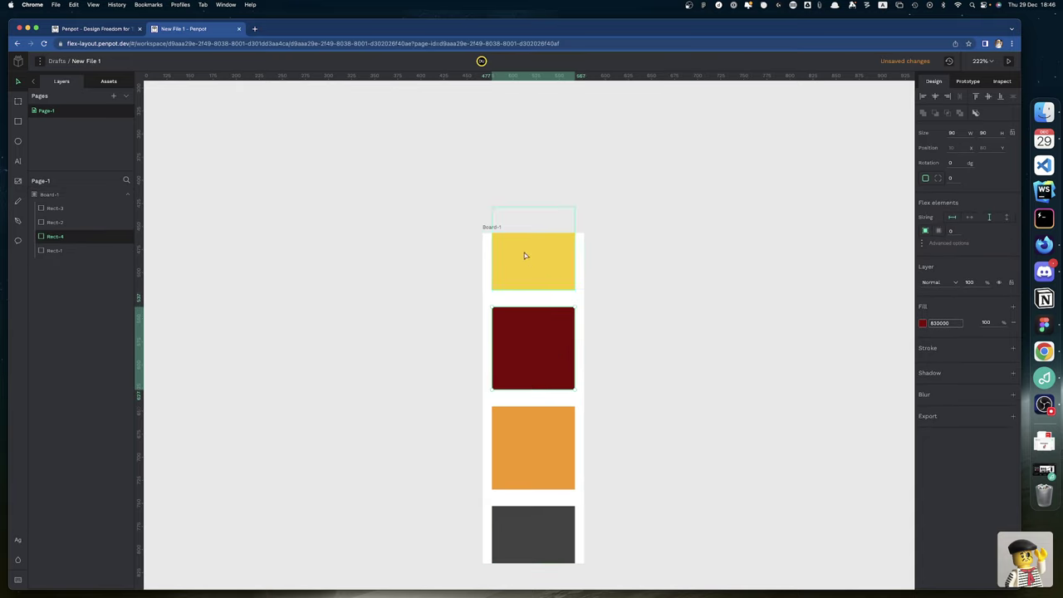
Justify Board-1's squares to the start and set its vertical sizing to fit content
click(489, 229)
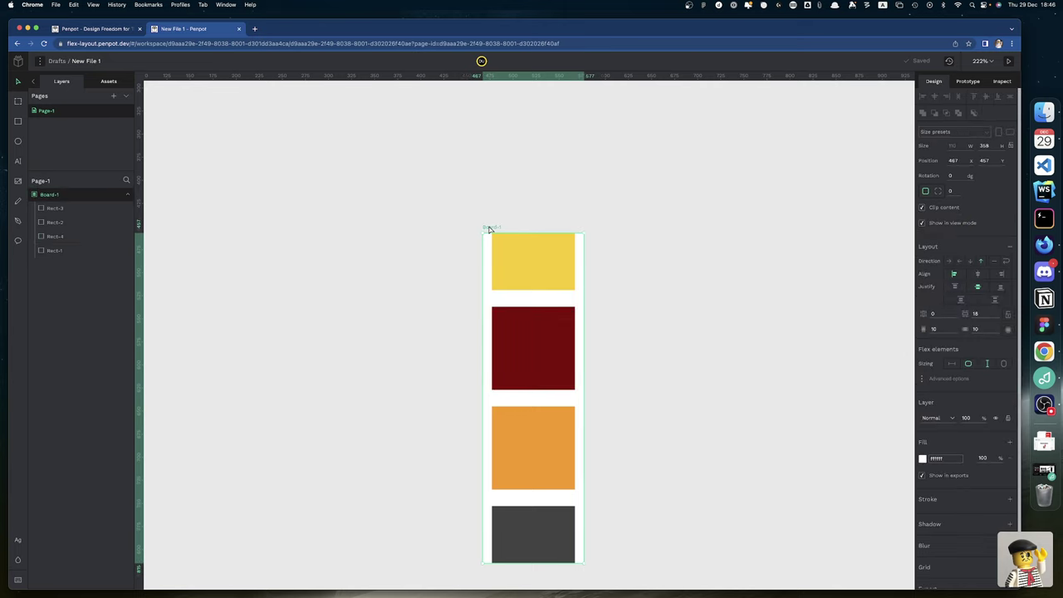
click(955, 287)
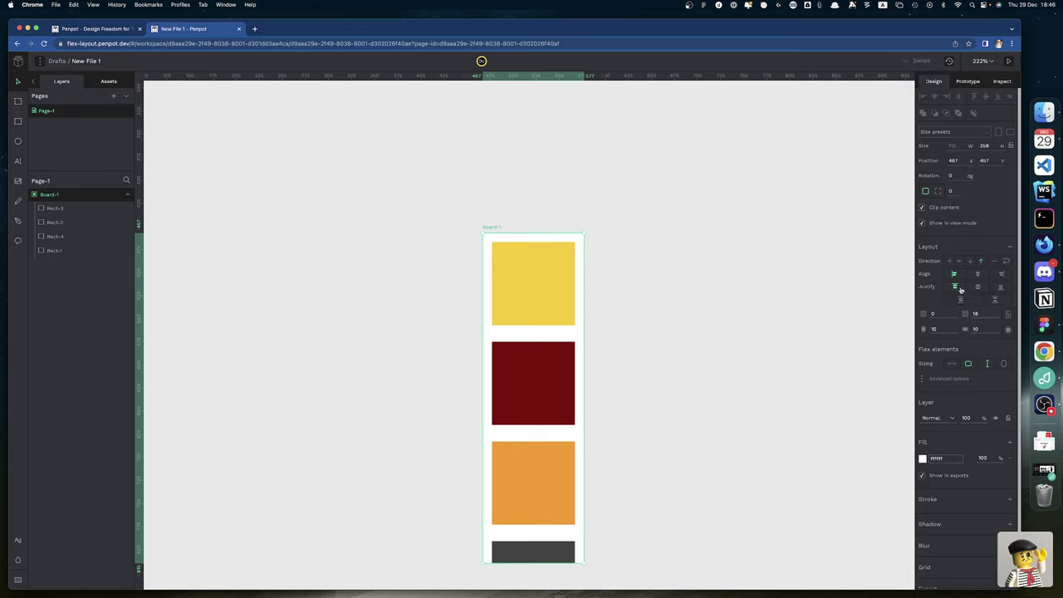
click(944, 328)
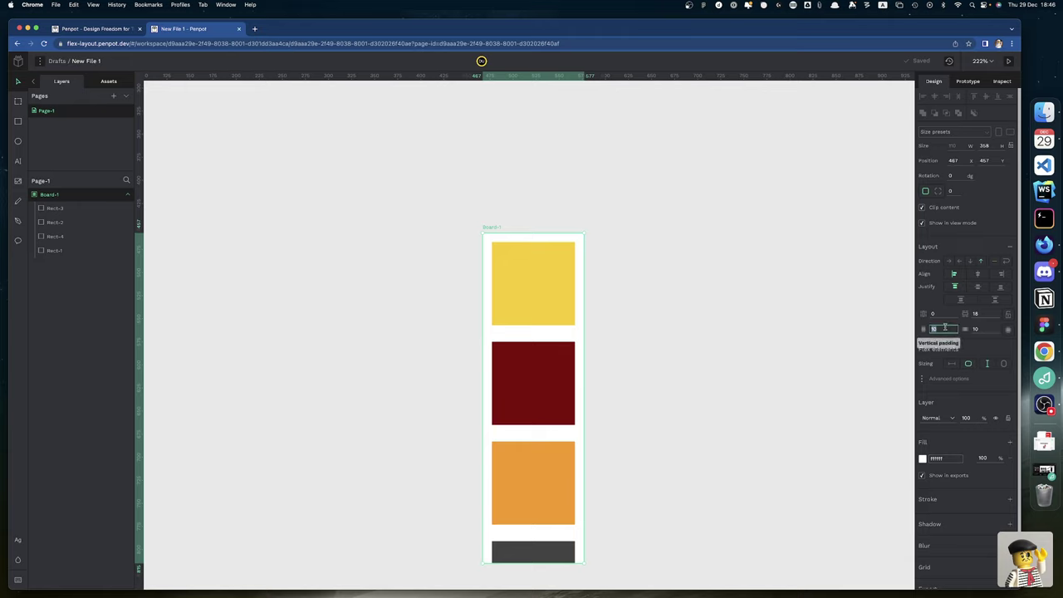
key(Tab)
key(Tab)
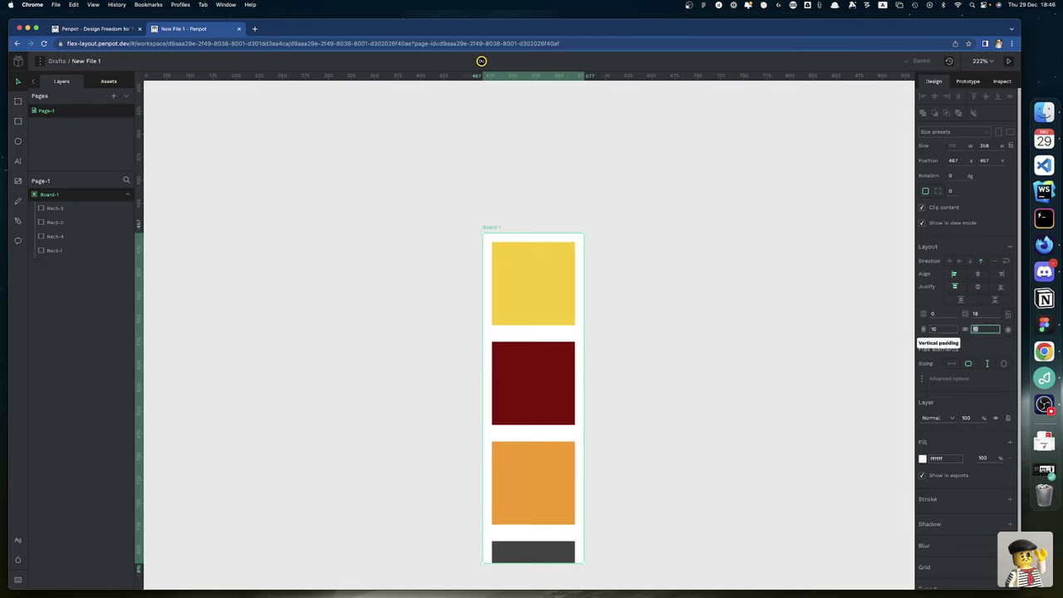
click(927, 331)
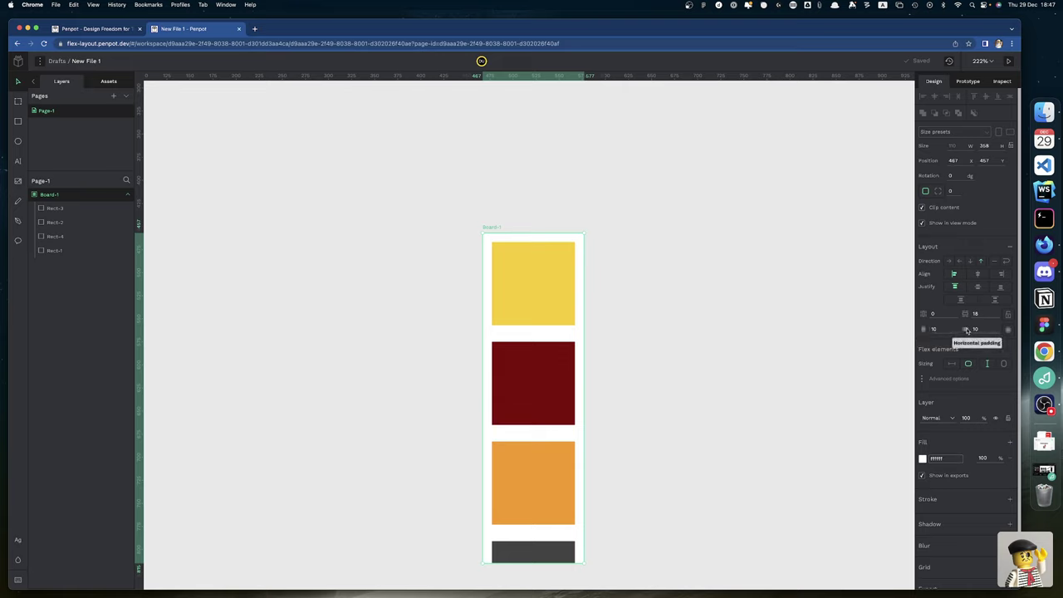
scroll(962, 399, down, 1)
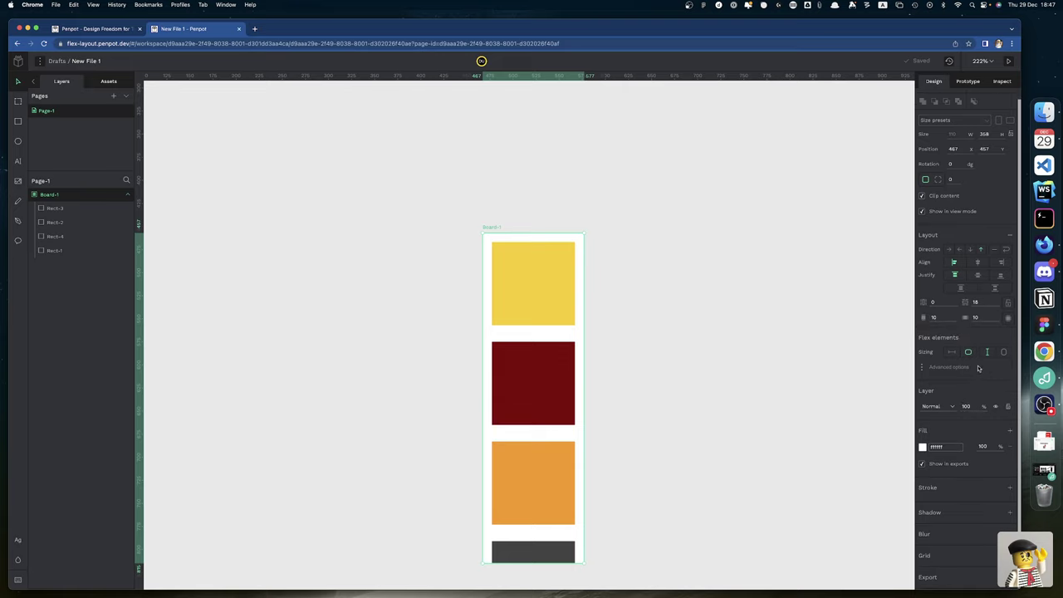
click(1003, 352)
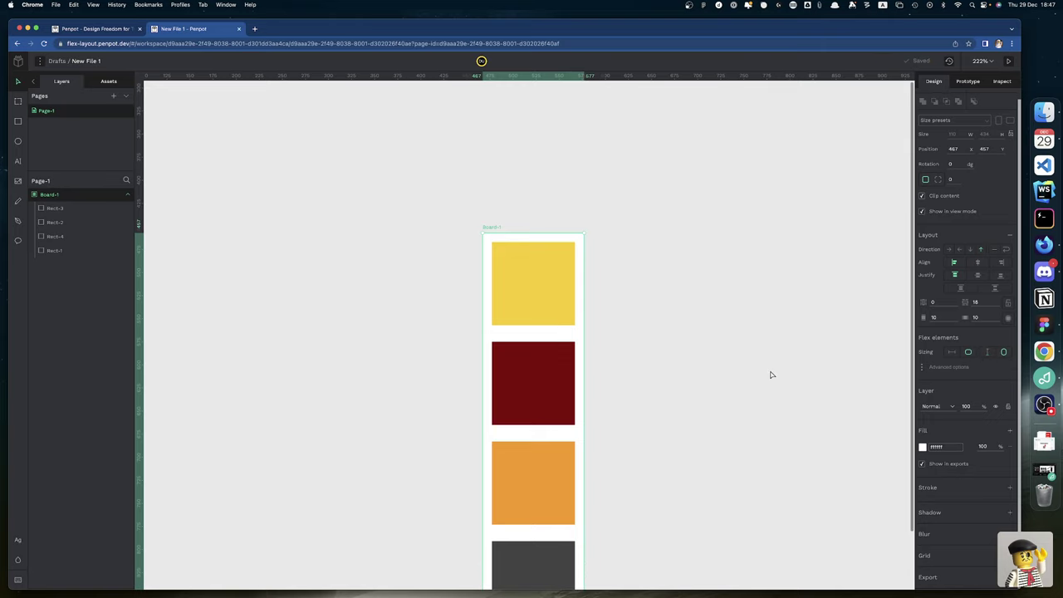
Move the dark red square out of Board-1 onto the empty canvas to its right
scroll(769, 373, down, 3)
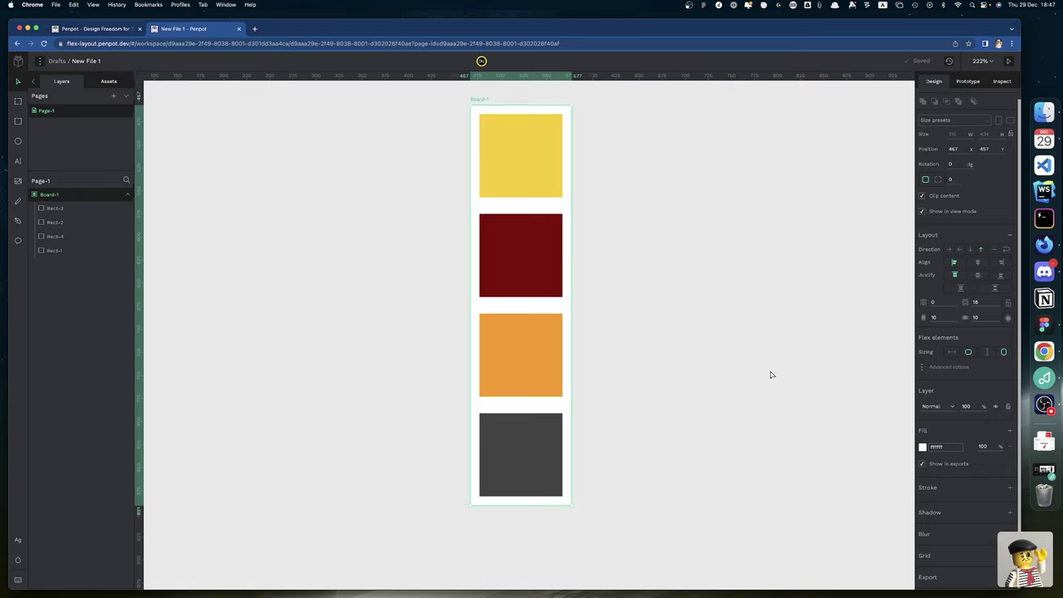
drag(526, 278, 687, 279)
click(546, 277)
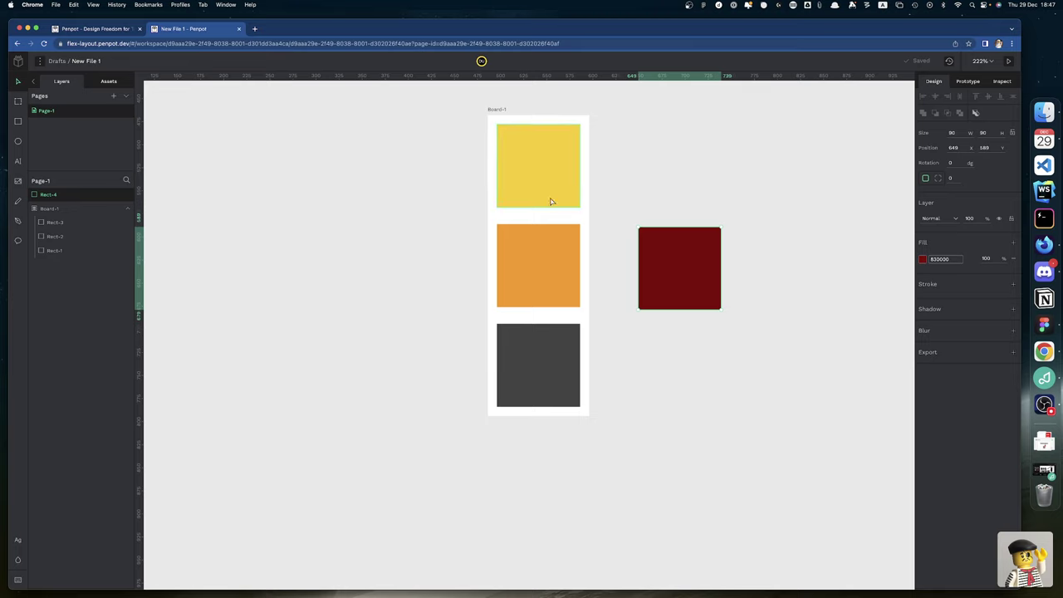
click(535, 273)
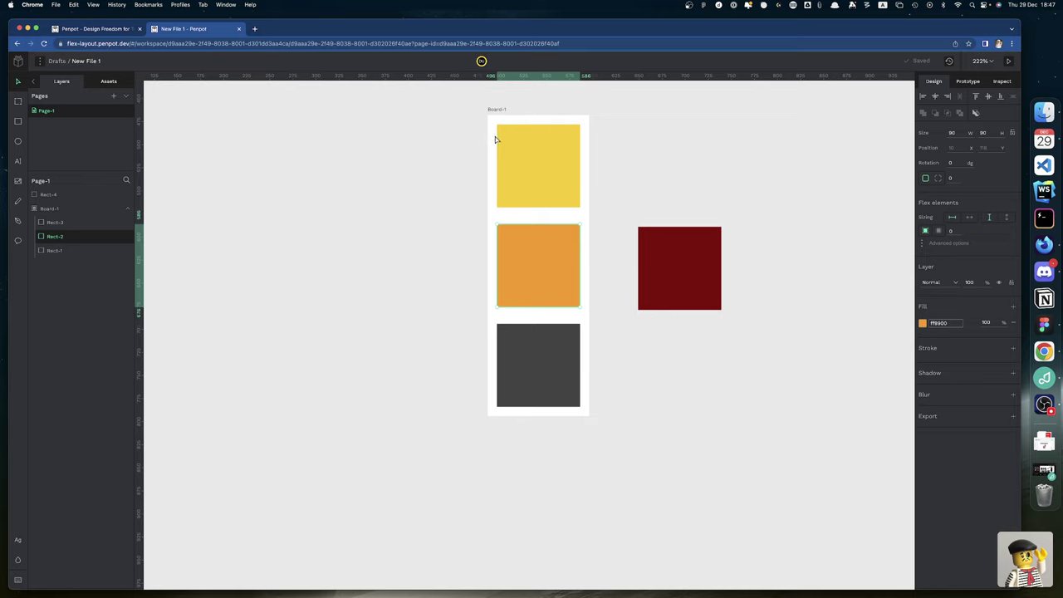
Set Board-1's layout direction to reverse row and insert the dark red square between the orange and grey squares
click(502, 111)
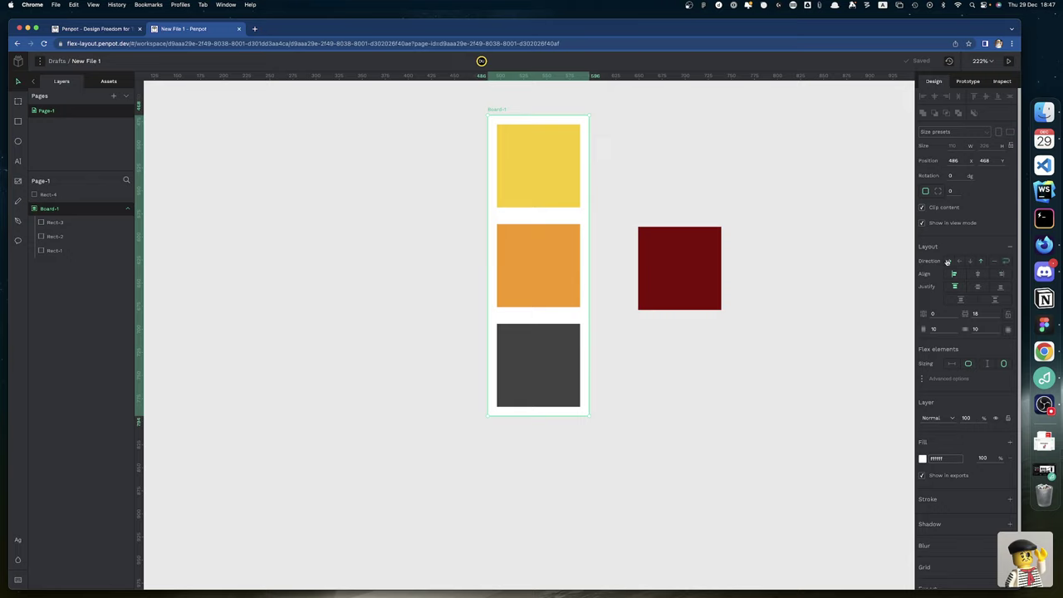
click(949, 262)
click(959, 261)
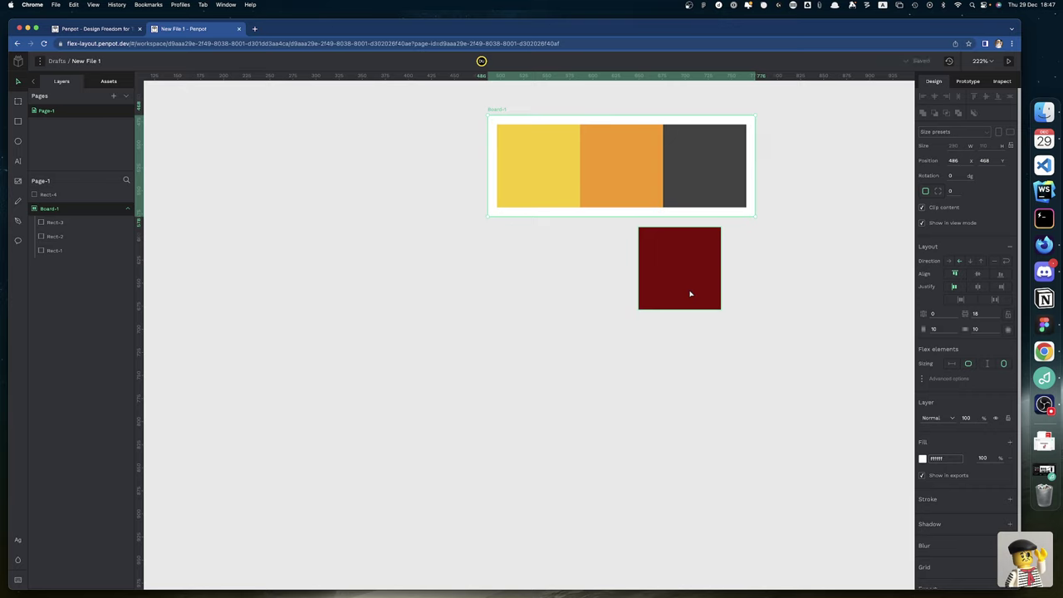
drag(689, 293, 692, 180)
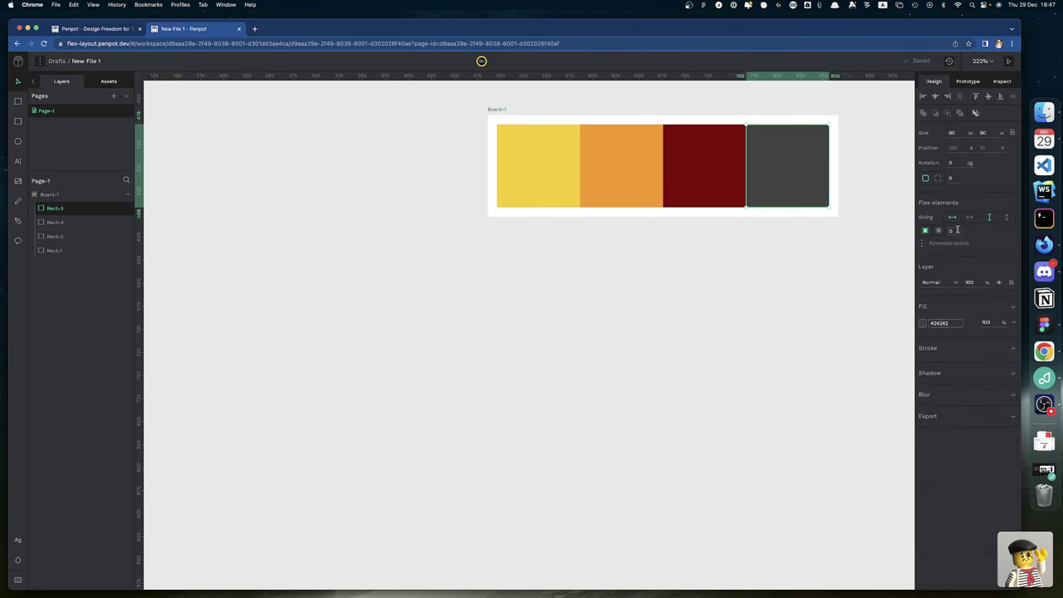
Turn on wrapping for Board-1's layout and narrow the board to a width of 363
click(498, 110)
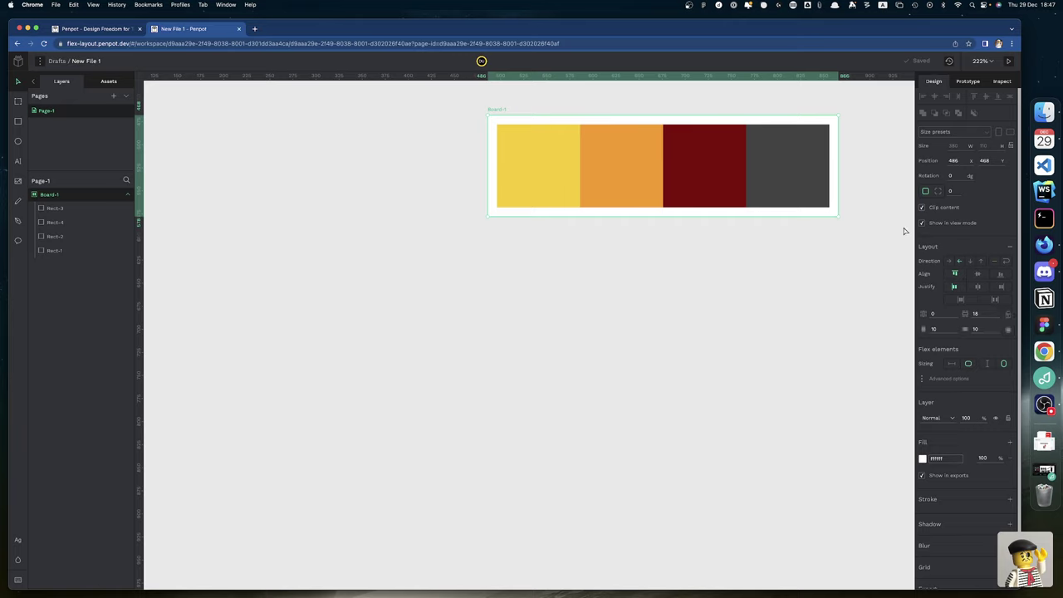
click(1006, 261)
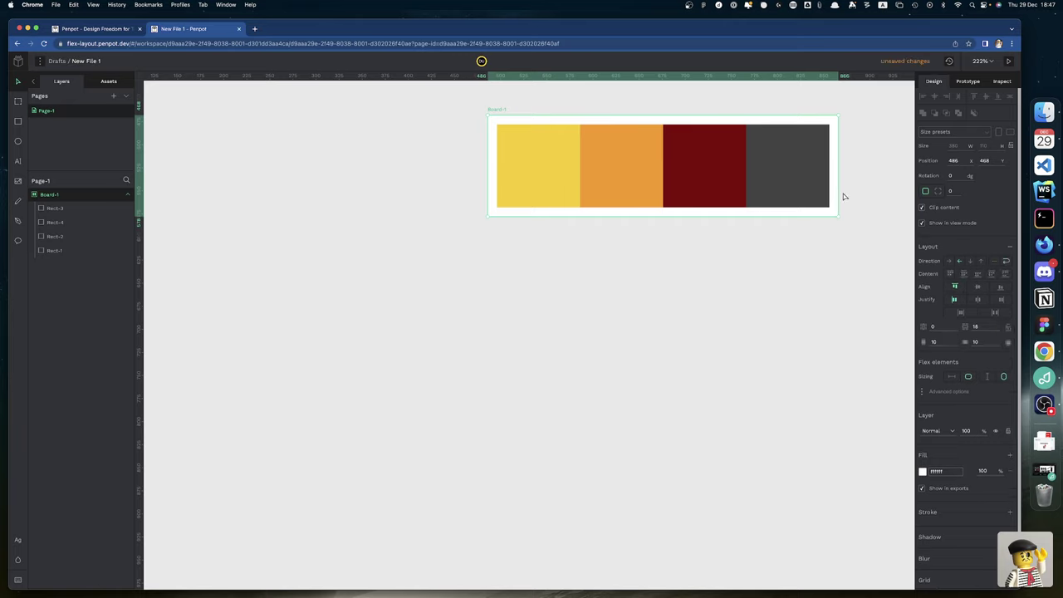
drag(838, 191, 822, 191)
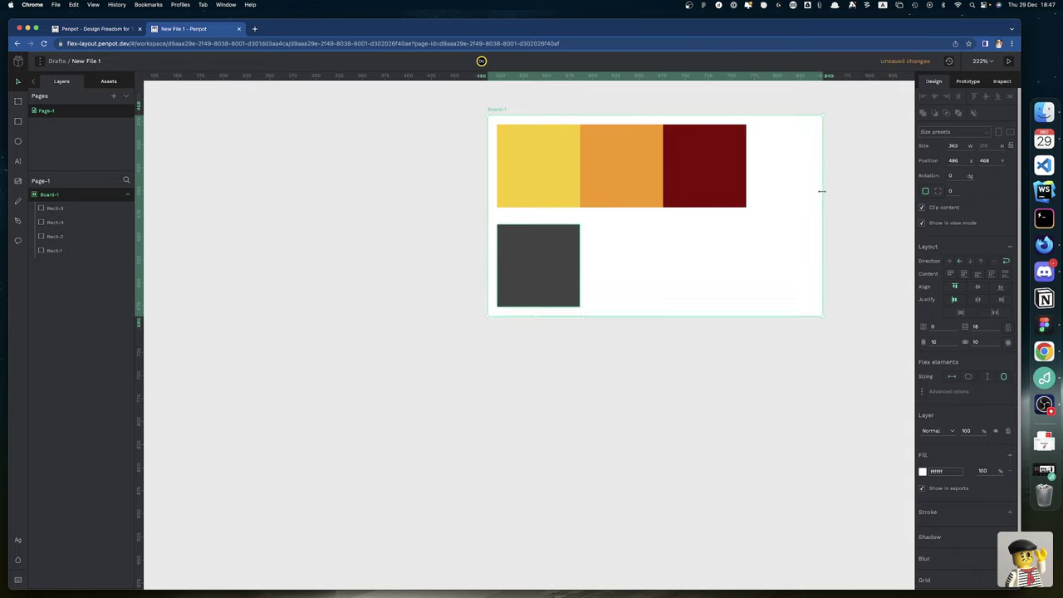
Set Board-1's row gap to 18 and narrow the board to a width of about 241
click(941, 327)
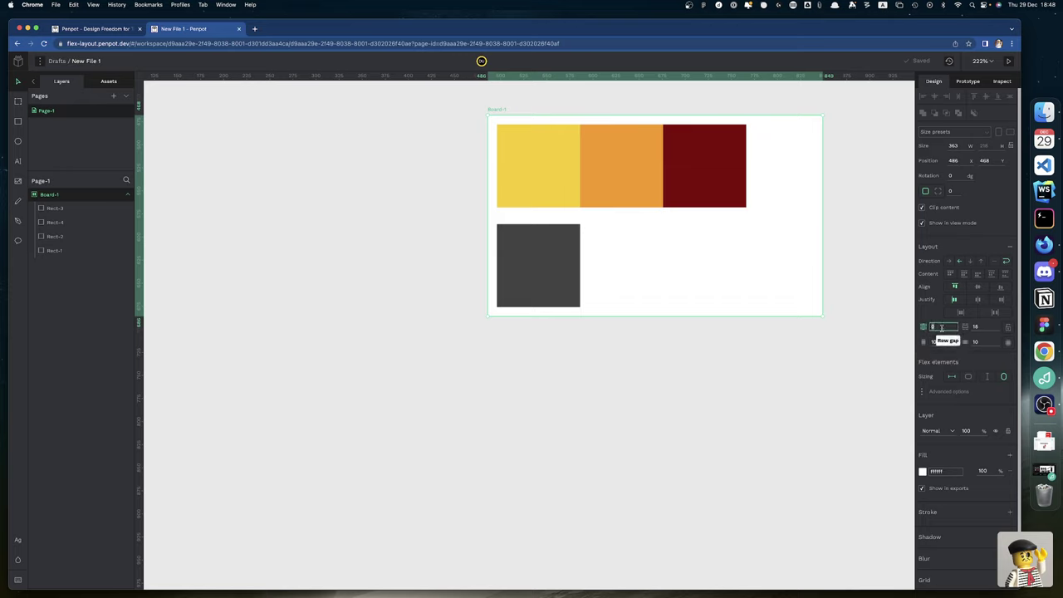
text(18)
key(Tab)
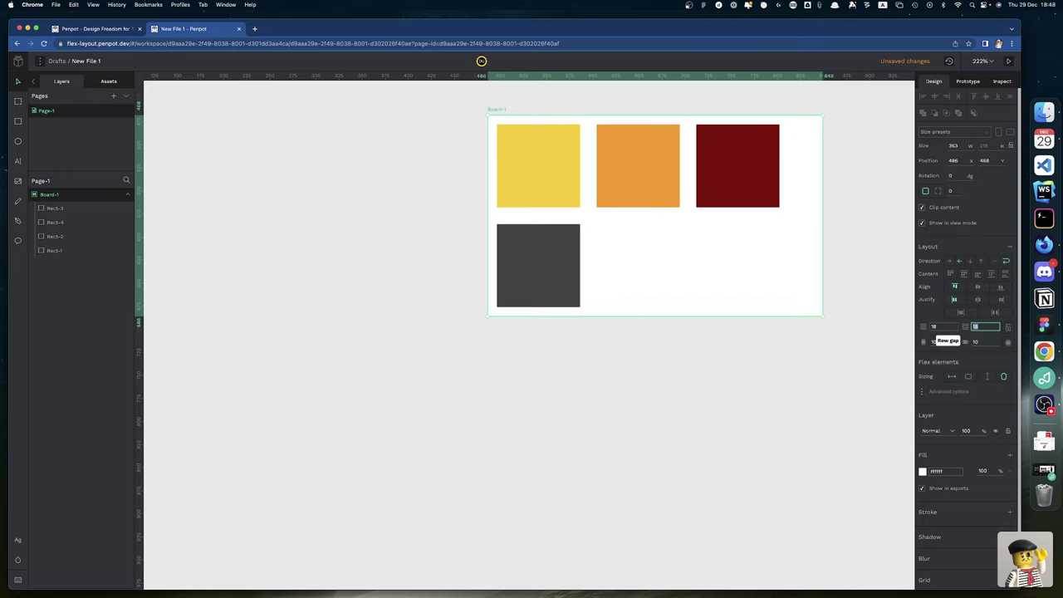
click(822, 231)
drag(822, 232, 706, 237)
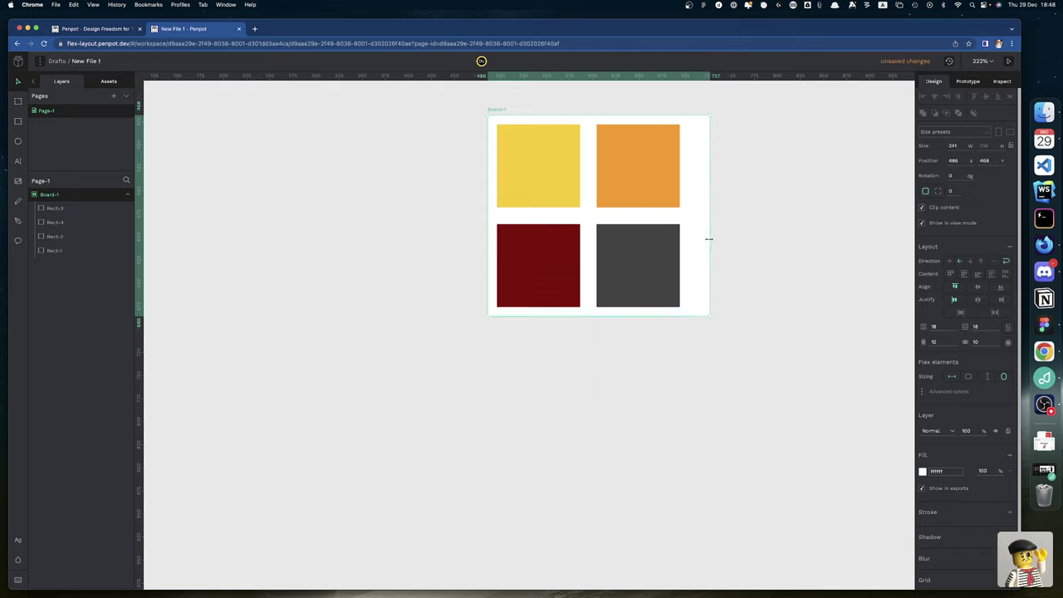
Set Board-1's horizontal sizing to fit content and its row and column gaps both to 10
click(969, 378)
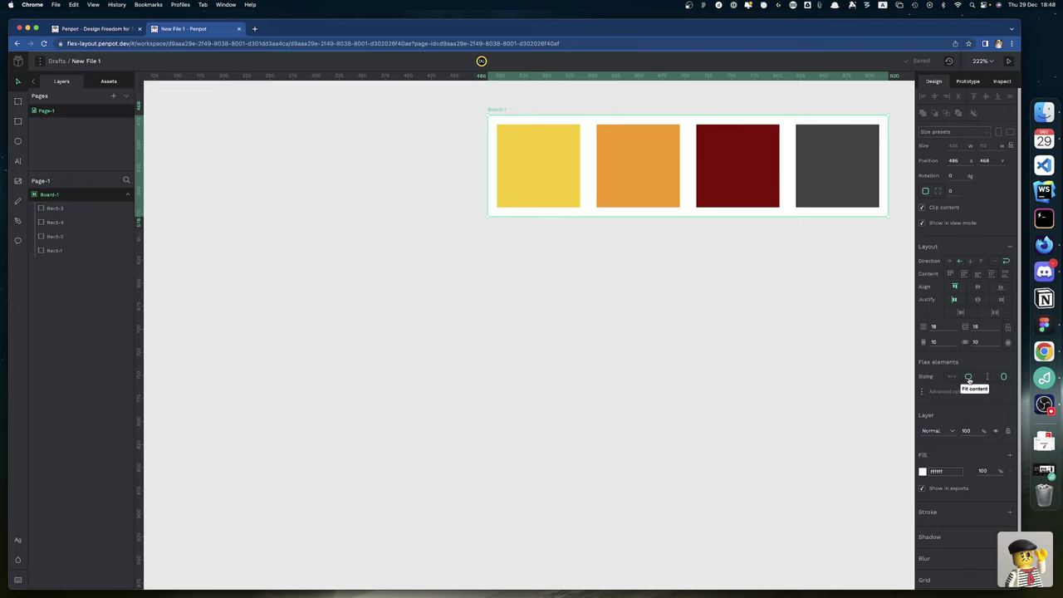
click(937, 342)
click(934, 327)
text(10)
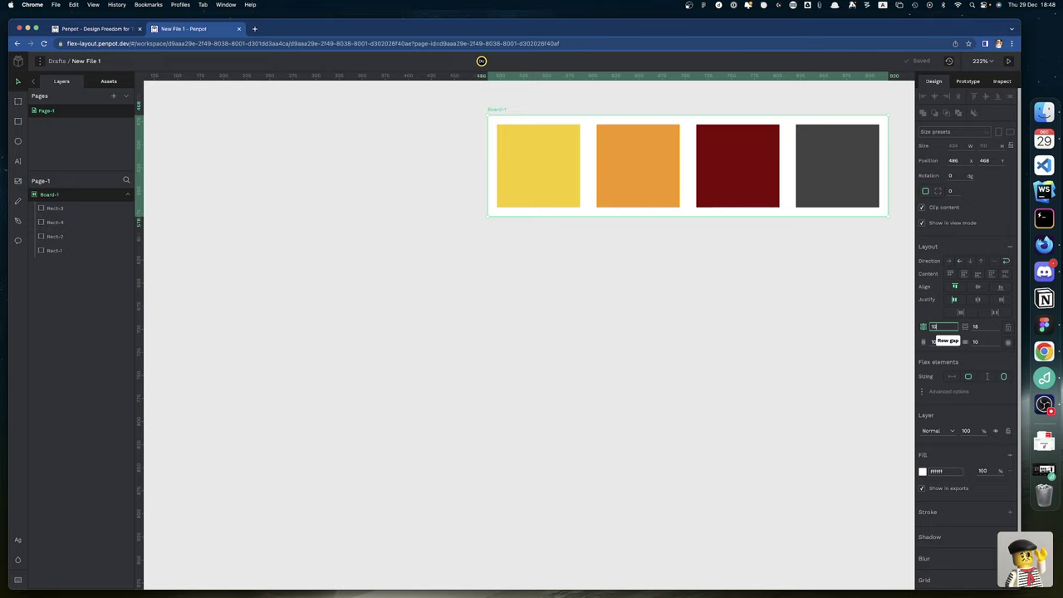
key(Tab)
text(10)
key(Tab)
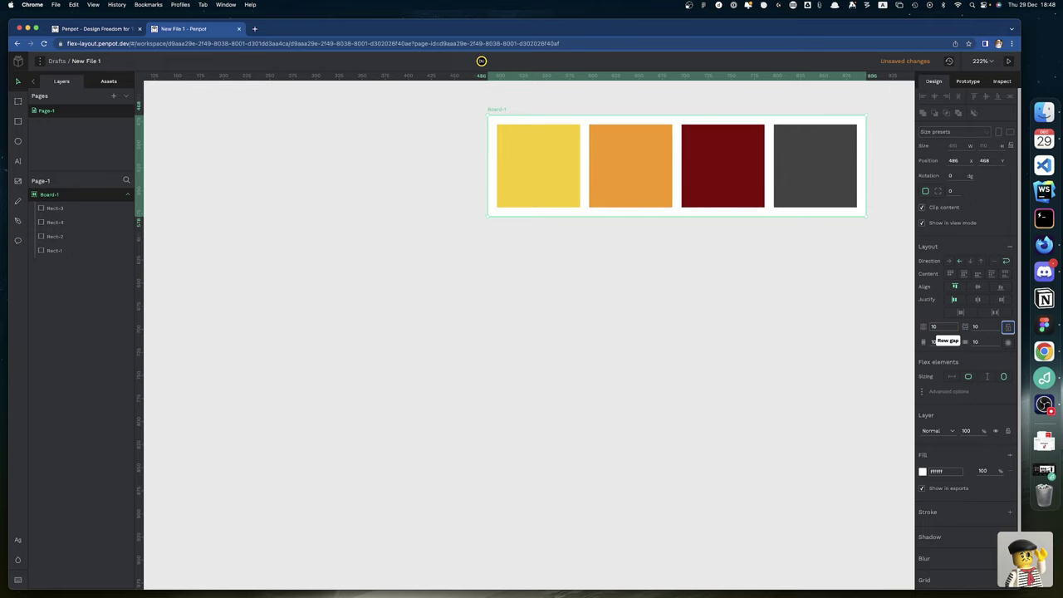
Move Board-1 to X 211, Y 480 on the canvas
click(731, 263)
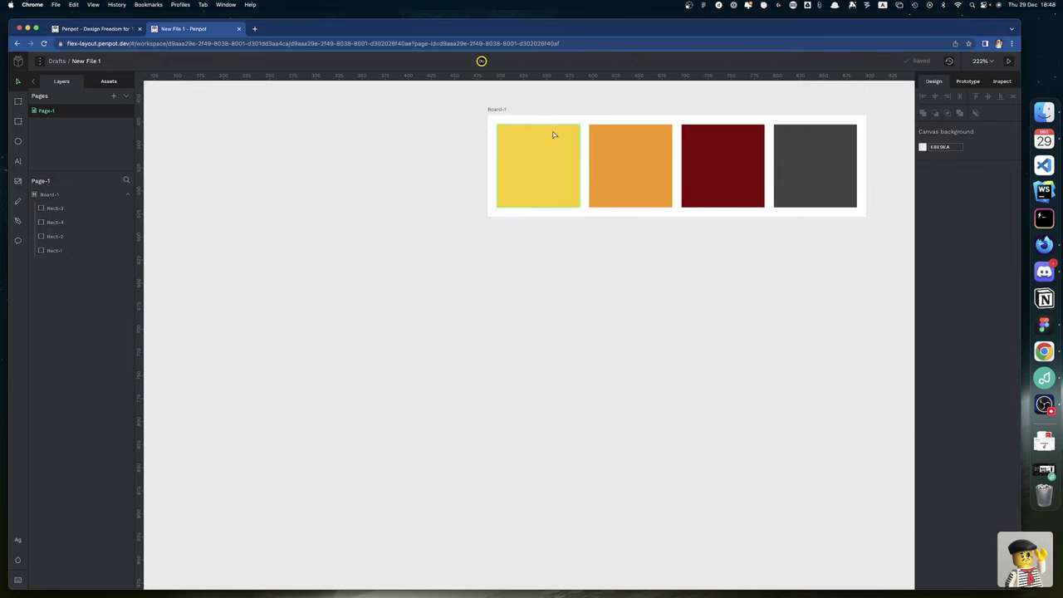
drag(498, 110, 240, 121)
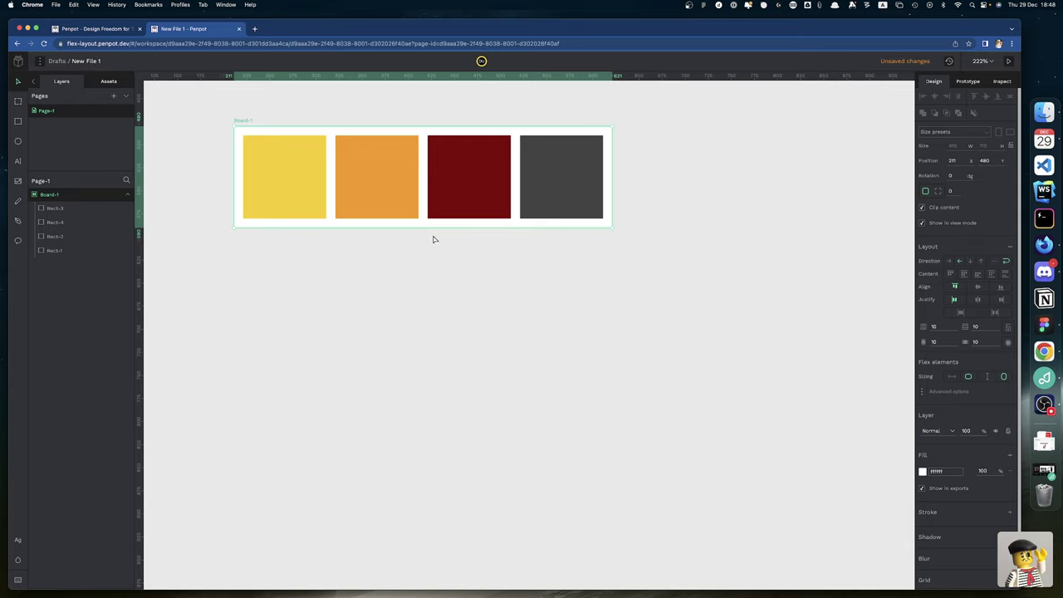
scroll(432, 239, left, 3)
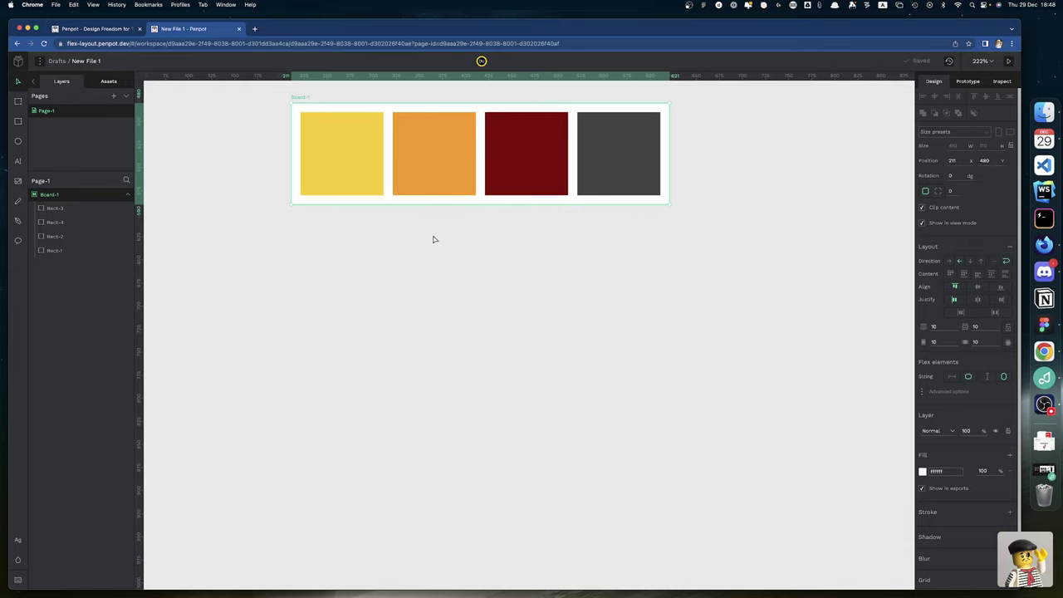
scroll(432, 239, left, 2)
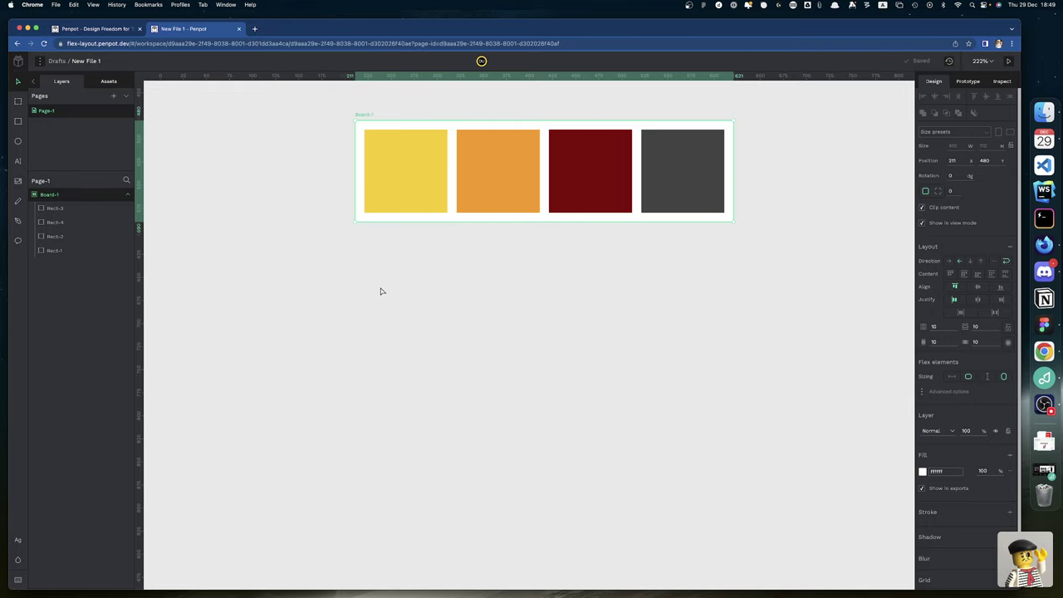
Draw a small board about 59 by 42 below Board-1 and shift it to X 211, in line with Board-1's left edge
scroll(381, 292, down, 5)
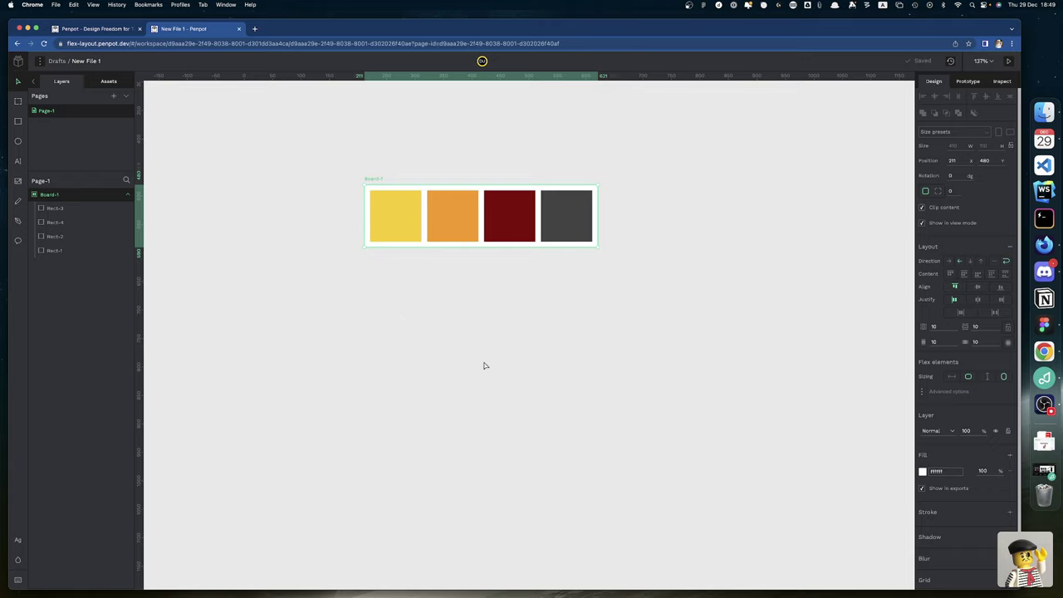
click(424, 347)
key(b)
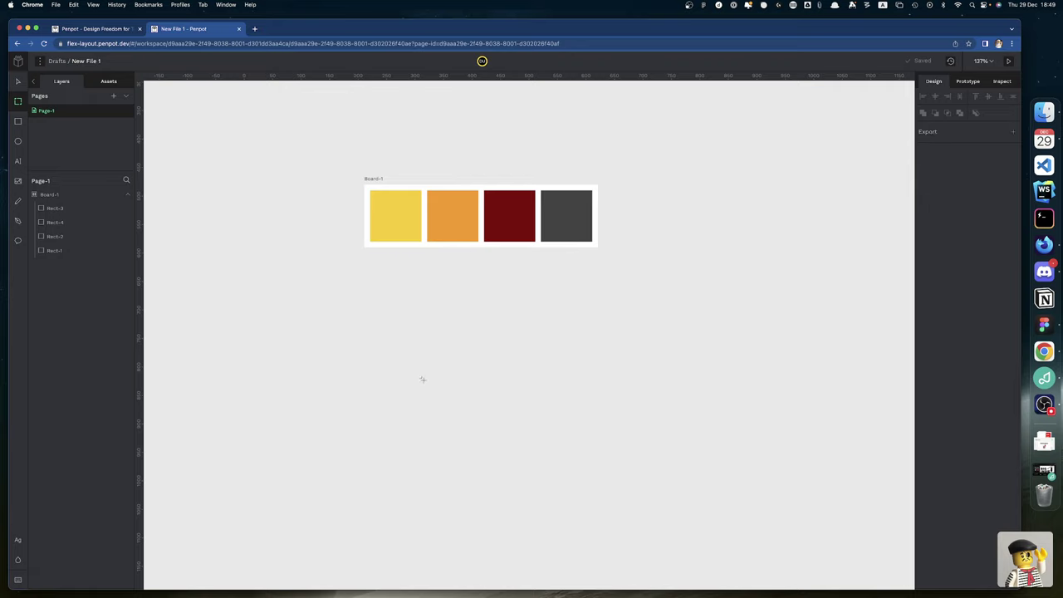
drag(355, 306, 390, 331)
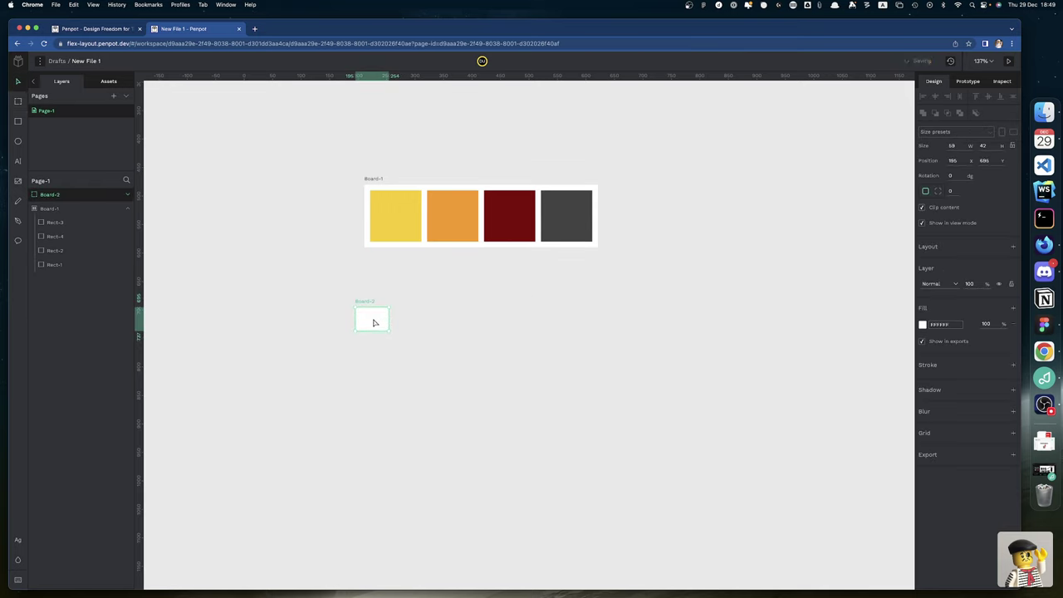
drag(373, 319, 385, 321)
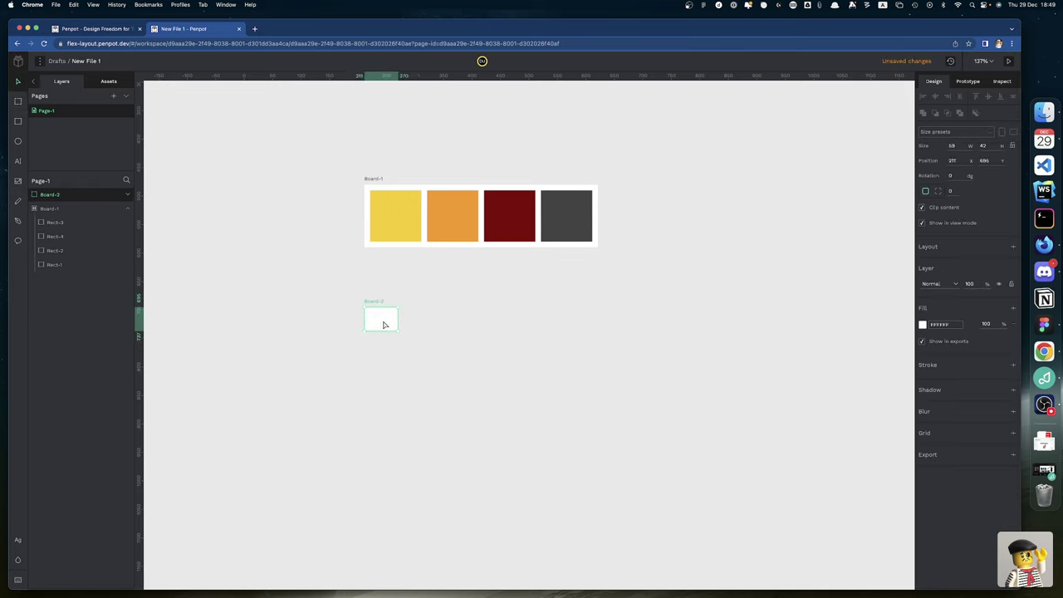
Check the new board's distance to Board-1 and nudge the new board up to Y 690
key(alt)
key(alt)
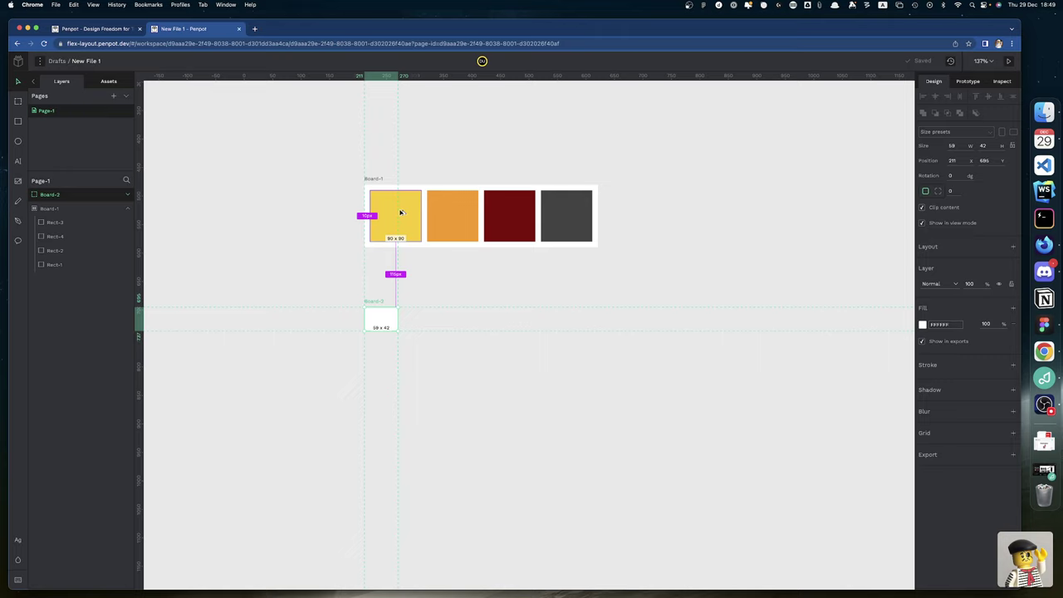
key(Up)
key(Up)
key(Up)
key(Up)
key(Up)
key(Up)
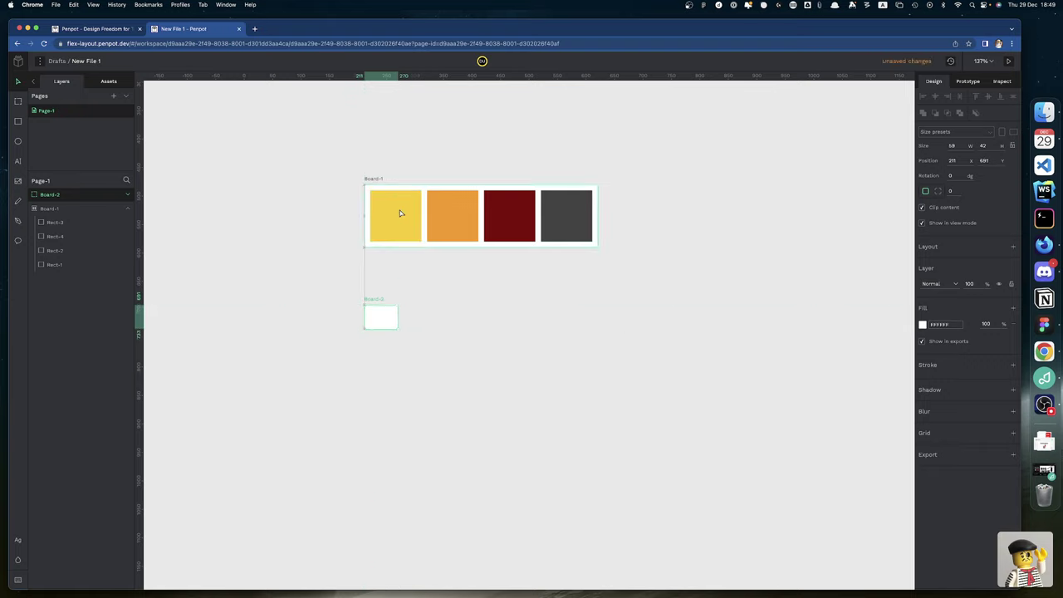
key(alt)
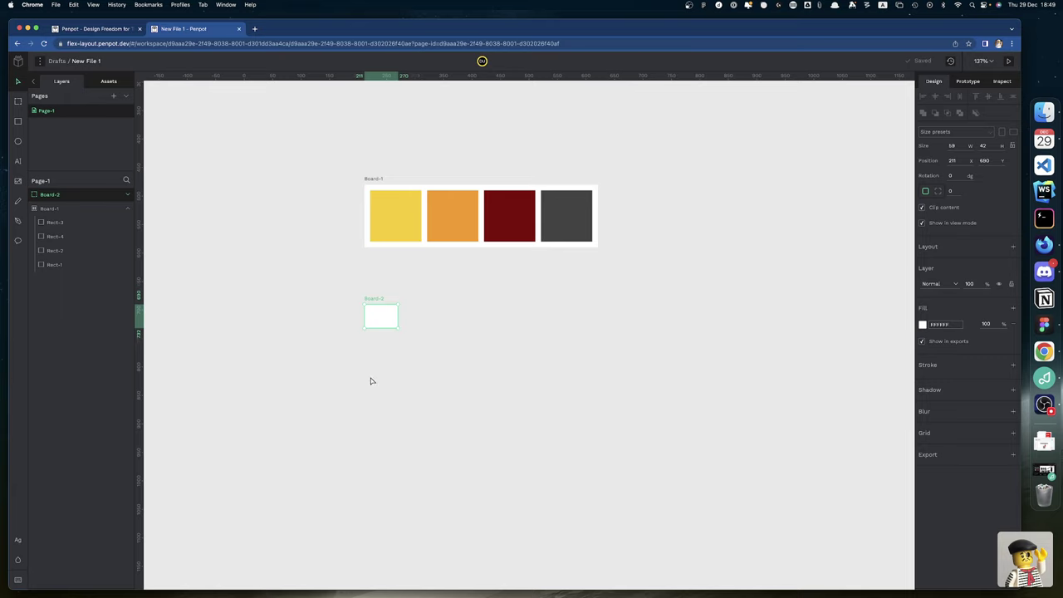
Resize the new board below Board-1 to the iPad preset, 768 by 1024
click(946, 133)
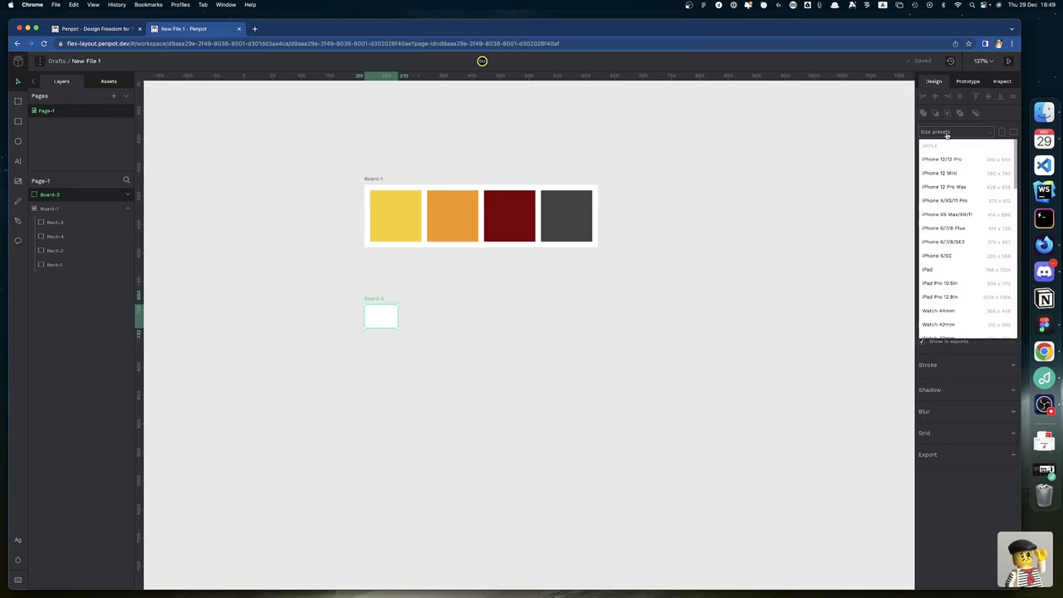
click(965, 270)
scroll(559, 375, down, 5)
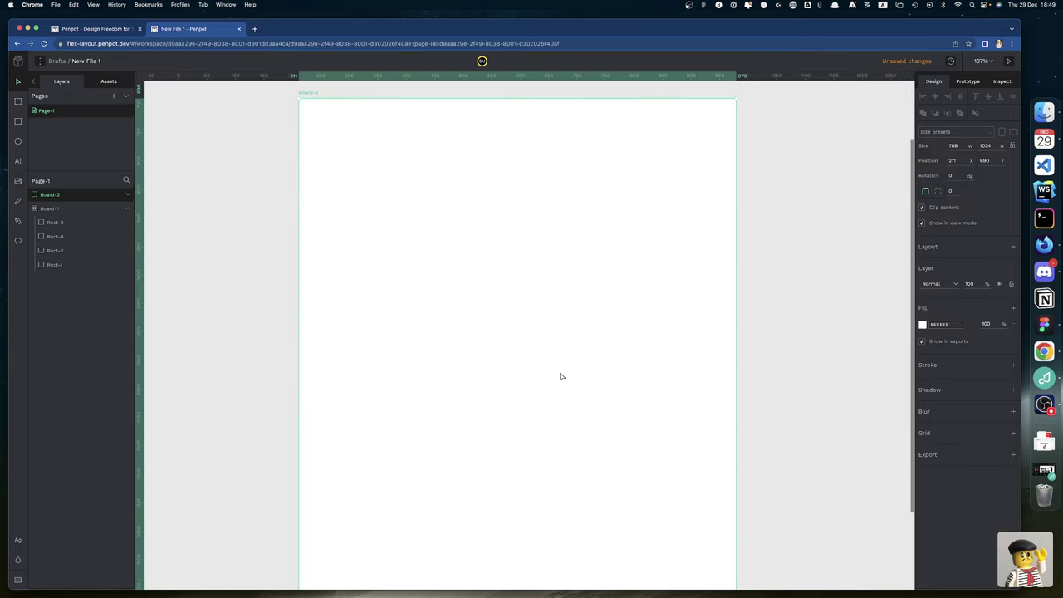
scroll(559, 377, up, 2)
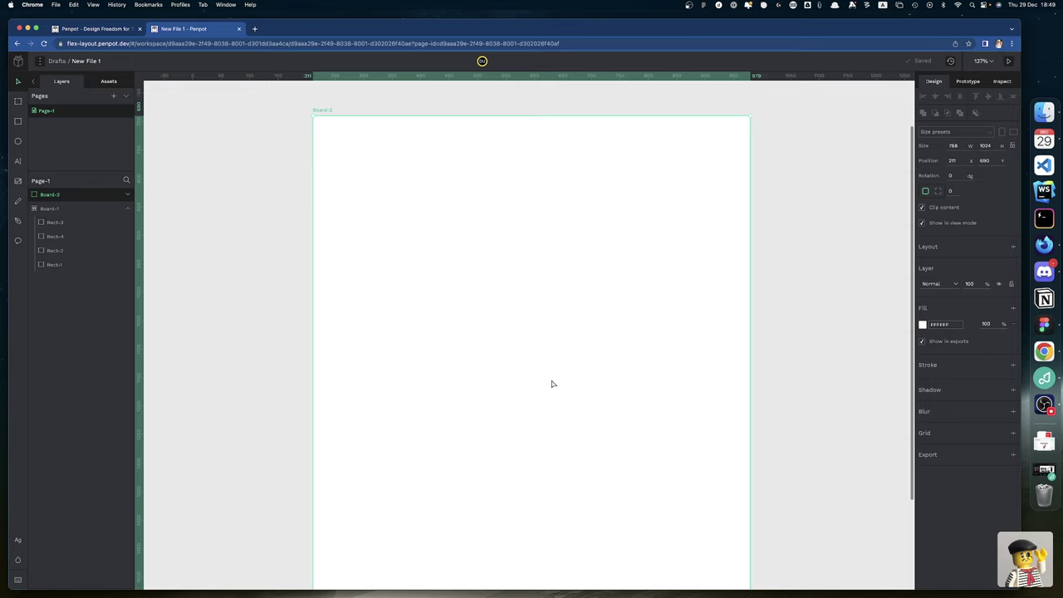
scroll(552, 384, down, 3)
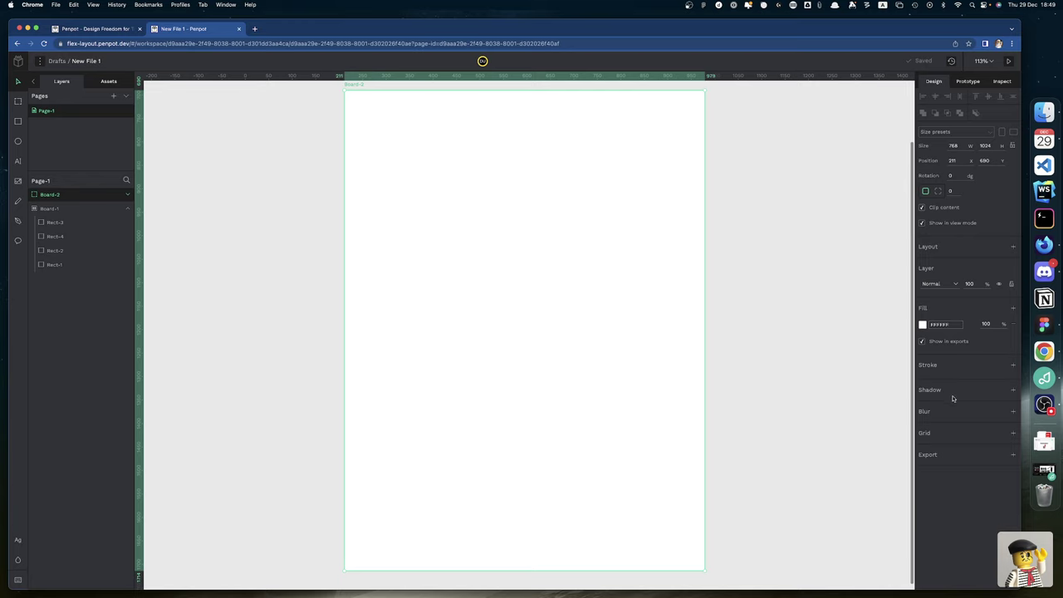
Add a Columns grid with 6 columns to the iPad-sized board
click(1012, 433)
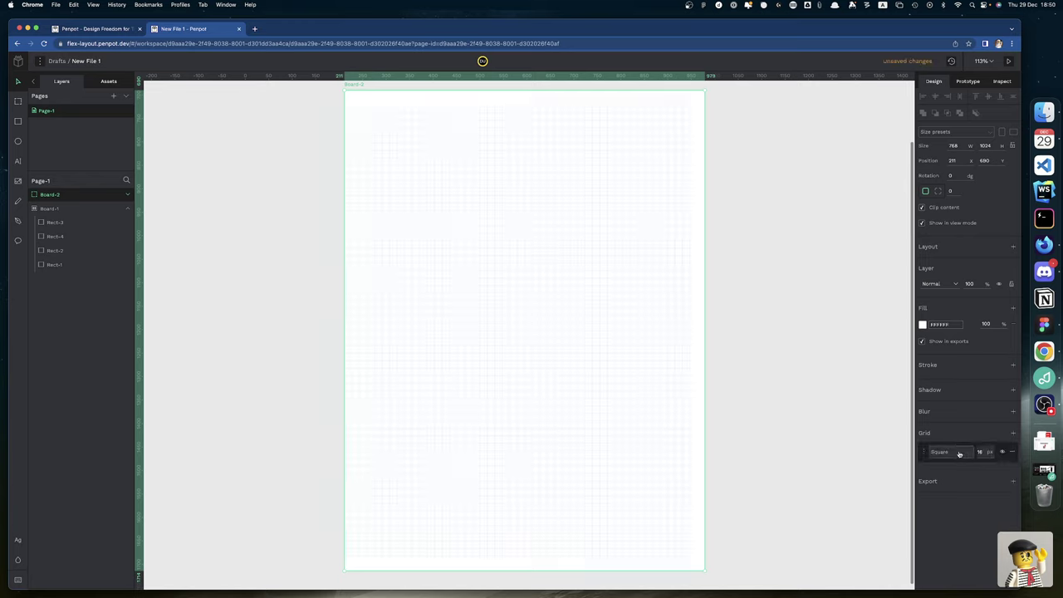
click(961, 453)
click(955, 483)
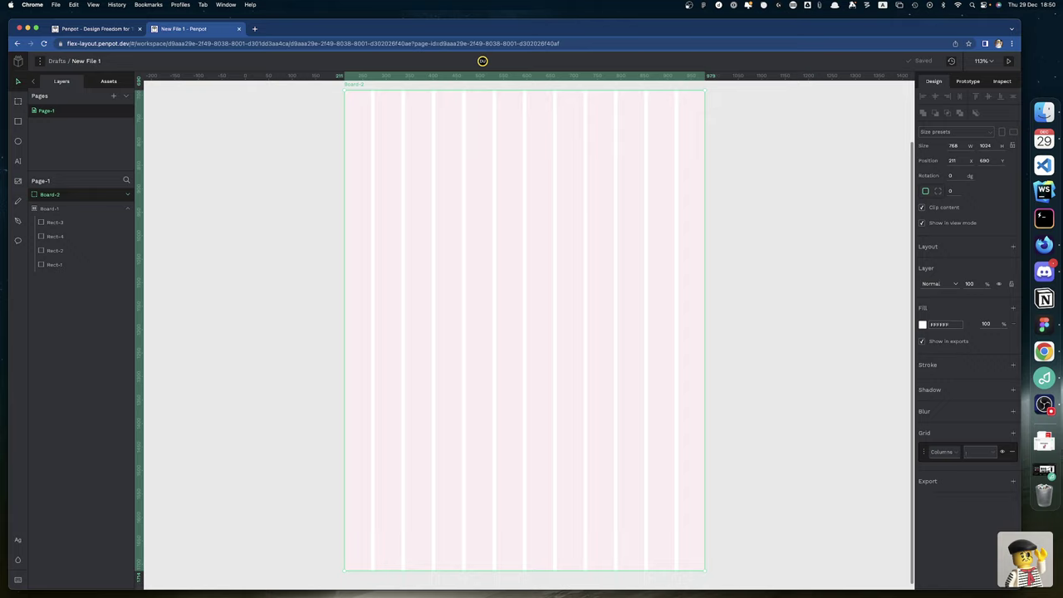
key(Return)
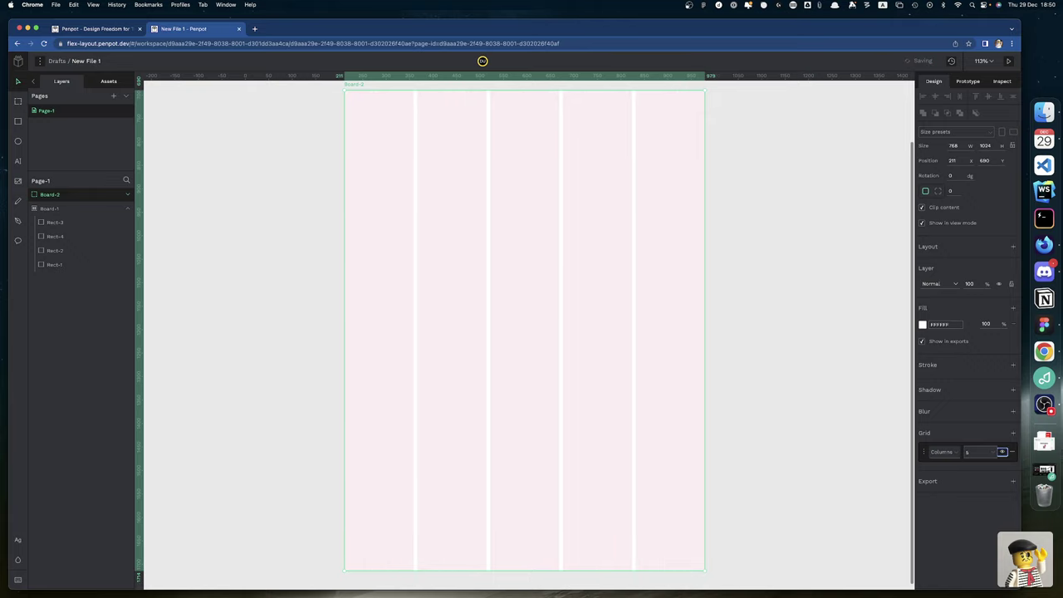
click(978, 449)
key(BackSpace)
text(6)
Set the column grid's gutter to 20 px and its margin to 50 px
click(921, 456)
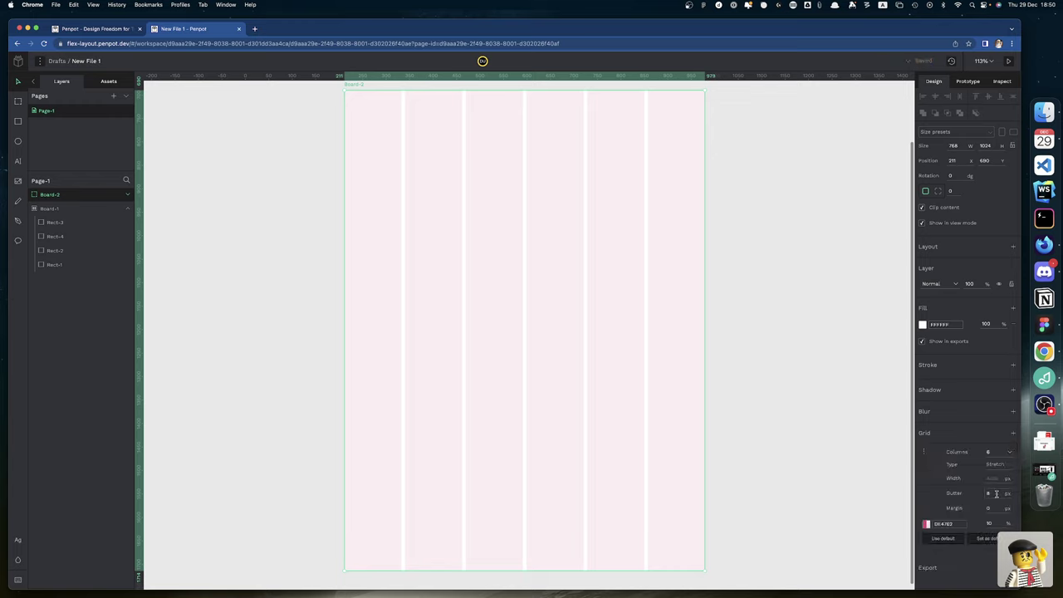
click(997, 494)
key(Tab)
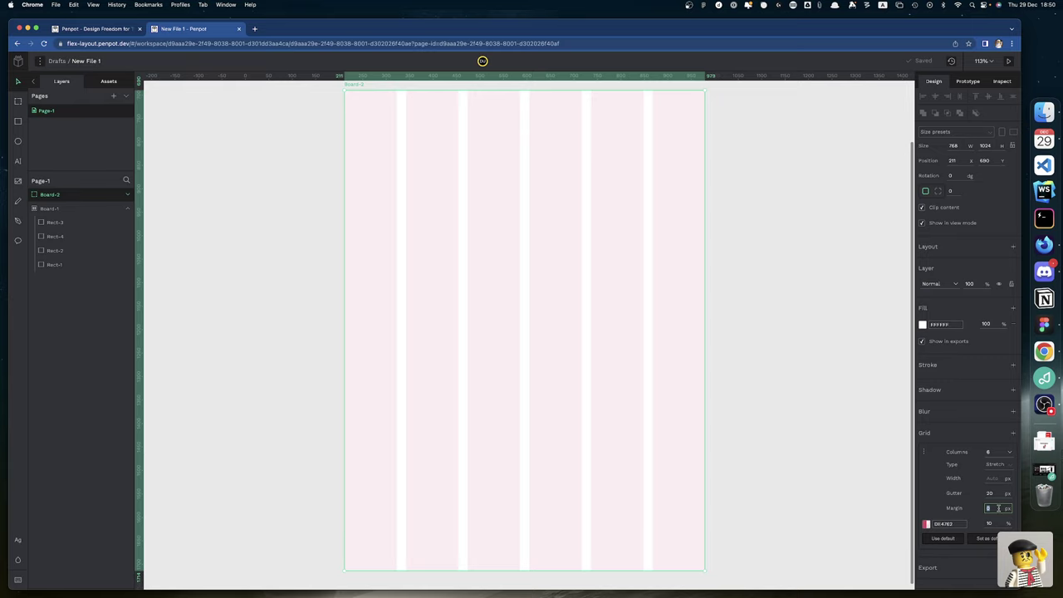
text(50)
key(Tab)
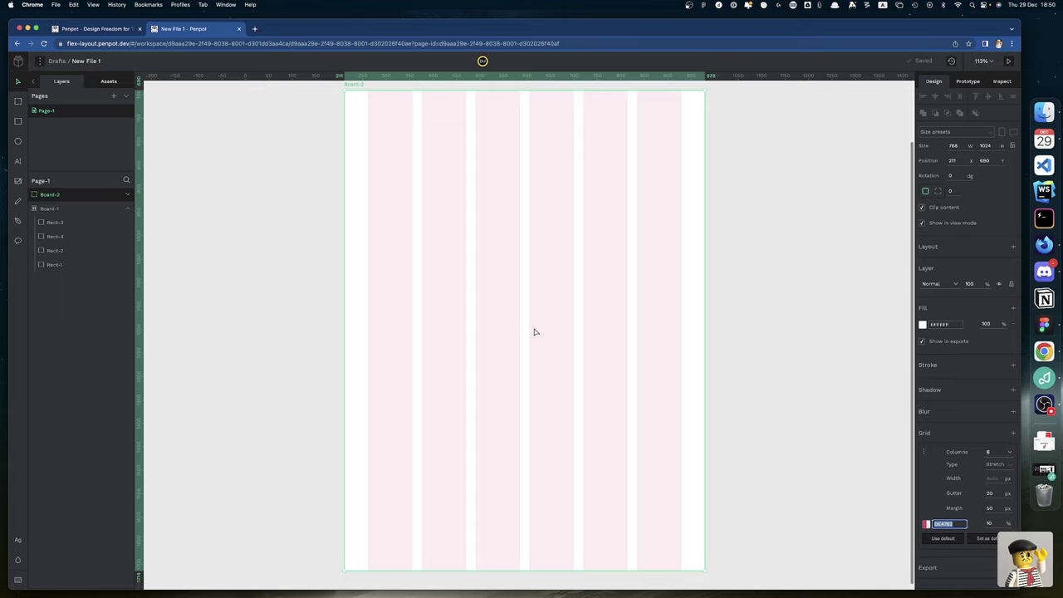
Draw a grey rectangle about 223 by 326 in the empty canvas area to the left of Board-2
scroll(500, 399, up, 3)
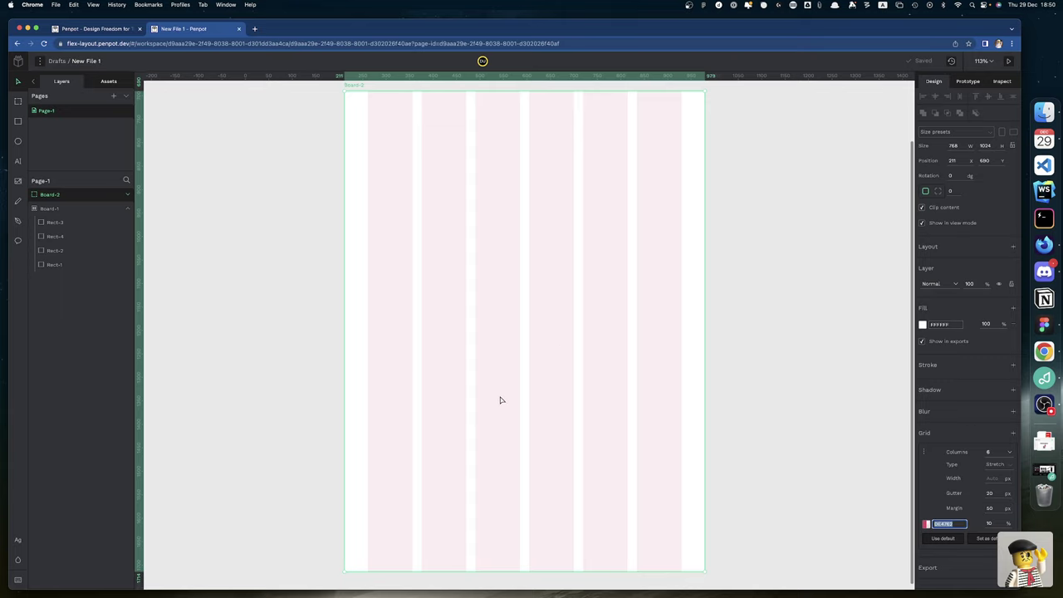
scroll(501, 400, up, 3)
scroll(501, 400, left, 3)
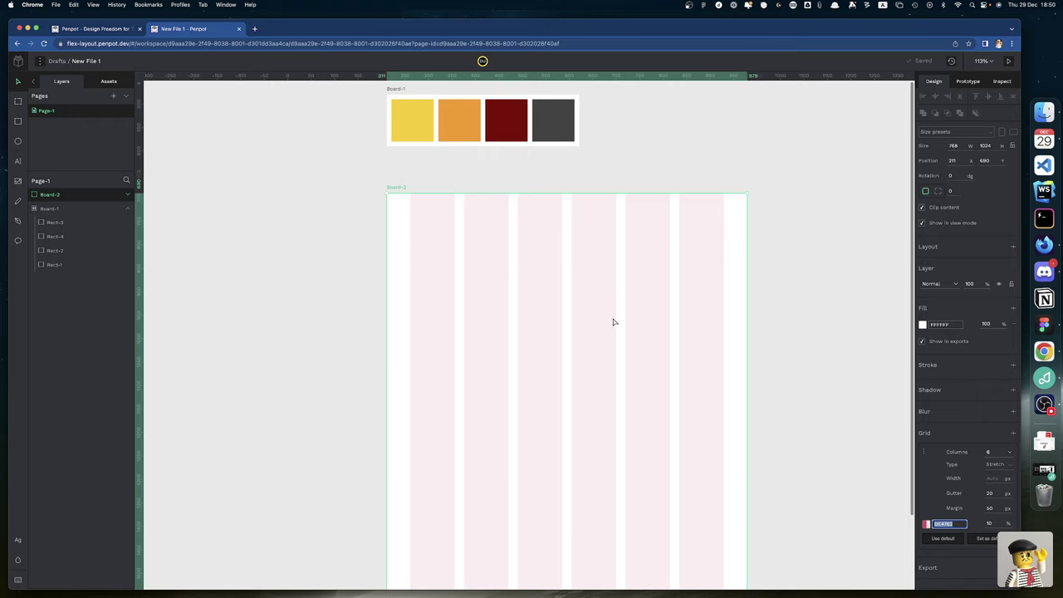
scroll(538, 305, left, 3)
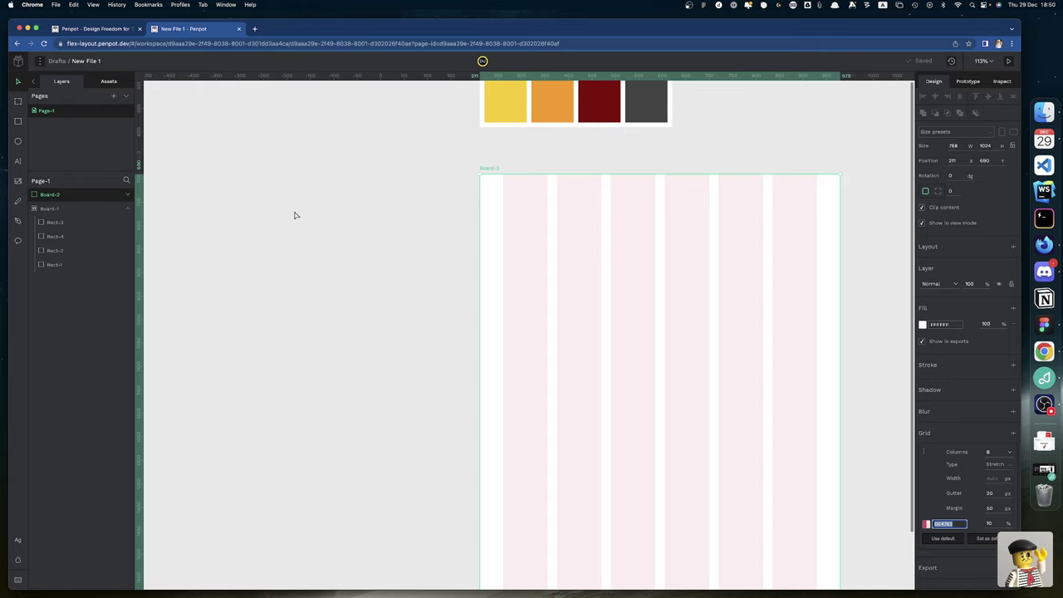
scroll(359, 139, left, 3)
scroll(359, 139, up, 2)
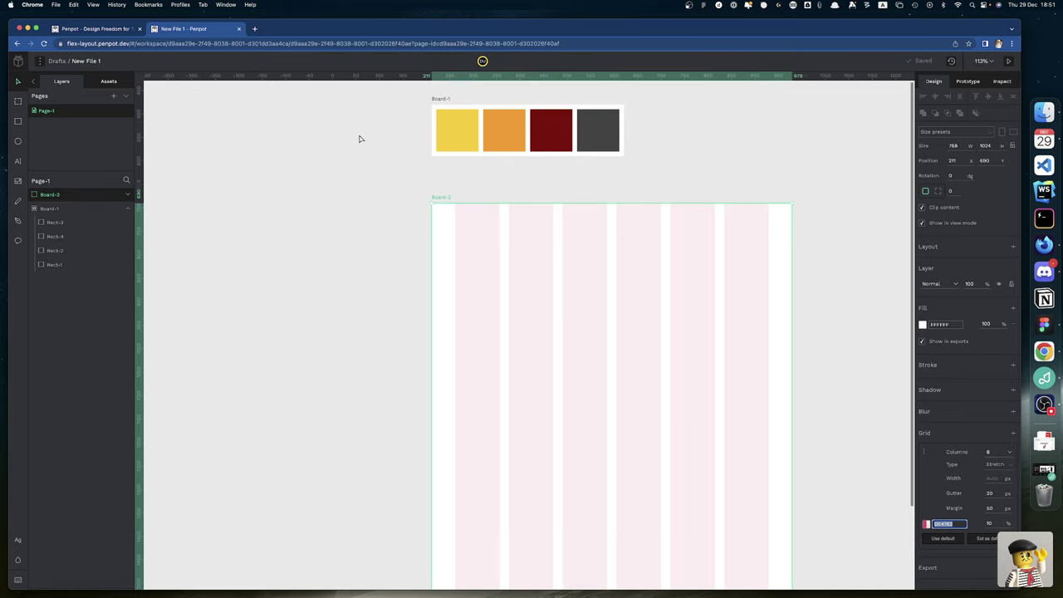
scroll(361, 285, left, 6)
scroll(360, 285, down, 1)
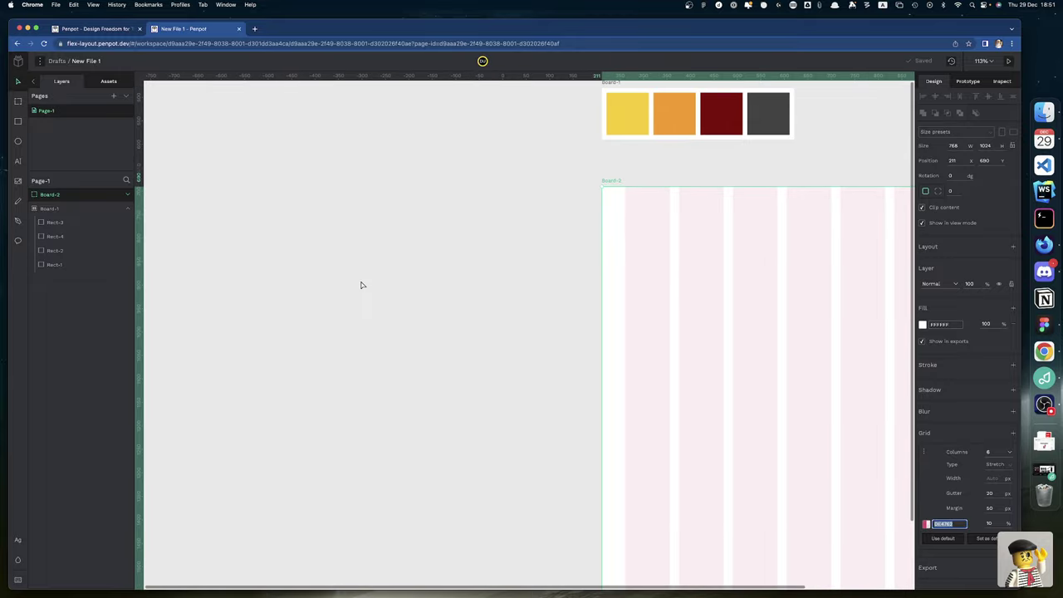
text(f)
key(Escape)
key(r)
drag(368, 182, 470, 334)
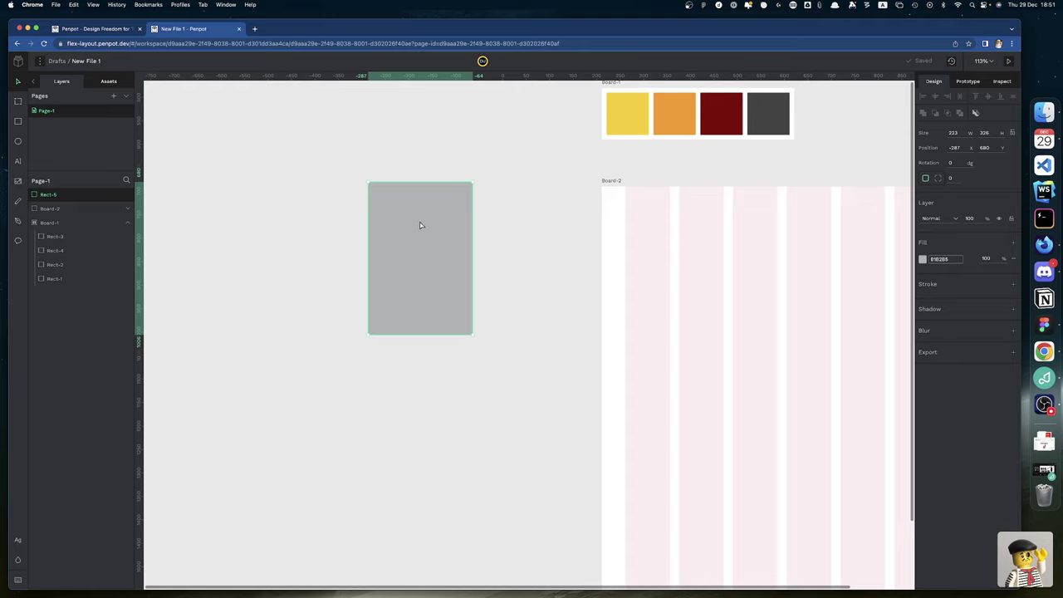
Add the text "Caja gris" on the grey rectangle and place it near the rectangle's upper-left corner
key(t)
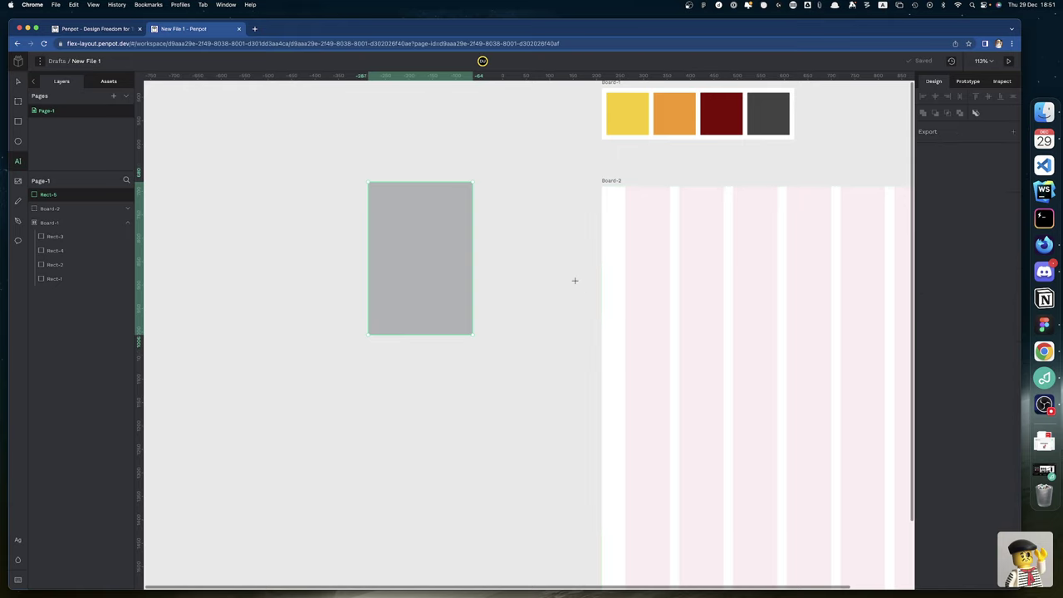
click(385, 208)
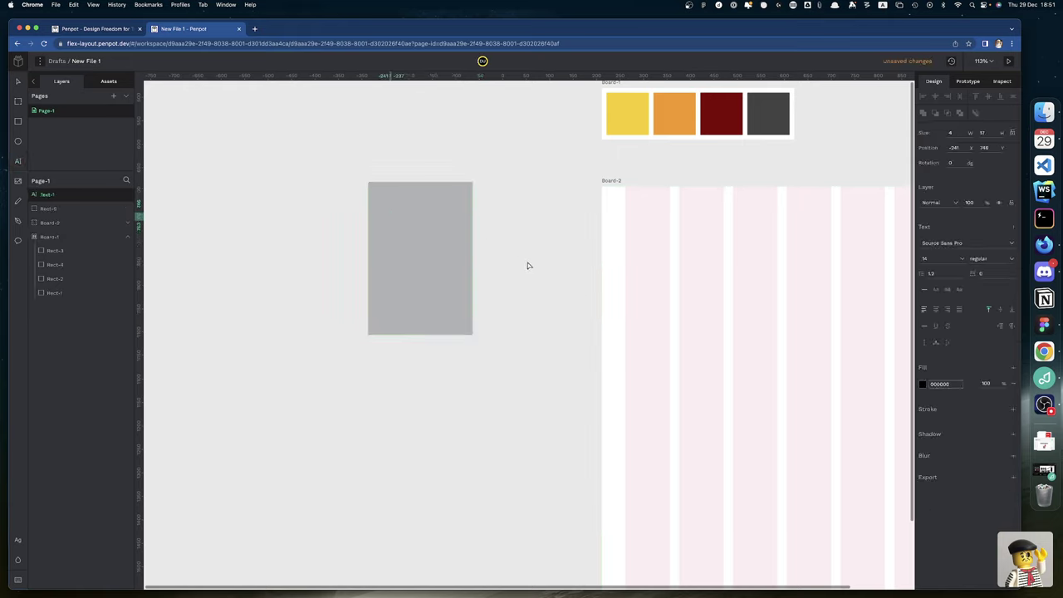
text(Caja)
text(Ca)
text(ja gr)
key(Escape)
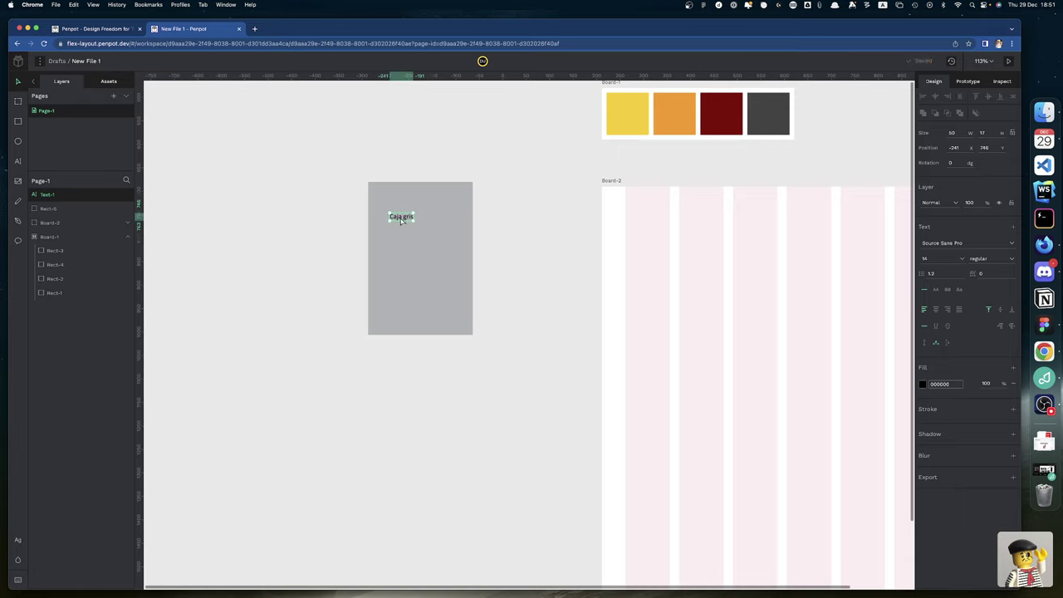
drag(399, 220, 392, 205)
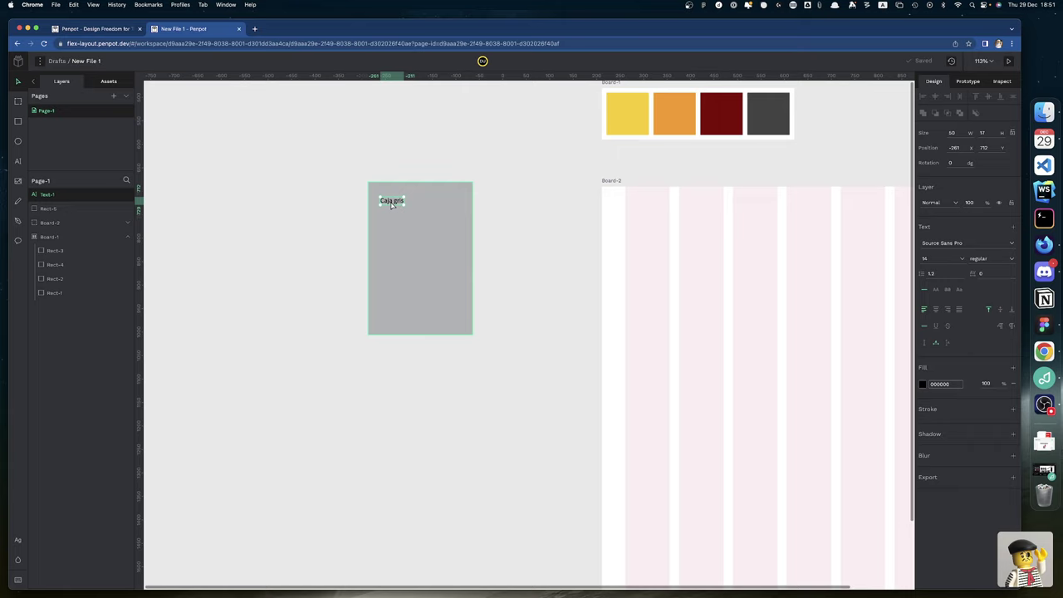
Nudge the "Caja gris" text down on the grey rectangle to Y 741
key(alt)
key(shift+Down)
key(shift+Down)
key(shift+Down)
Move the grey rectangle away from the text to X -143, Y 690, level with Board-2's top edge
click(544, 242)
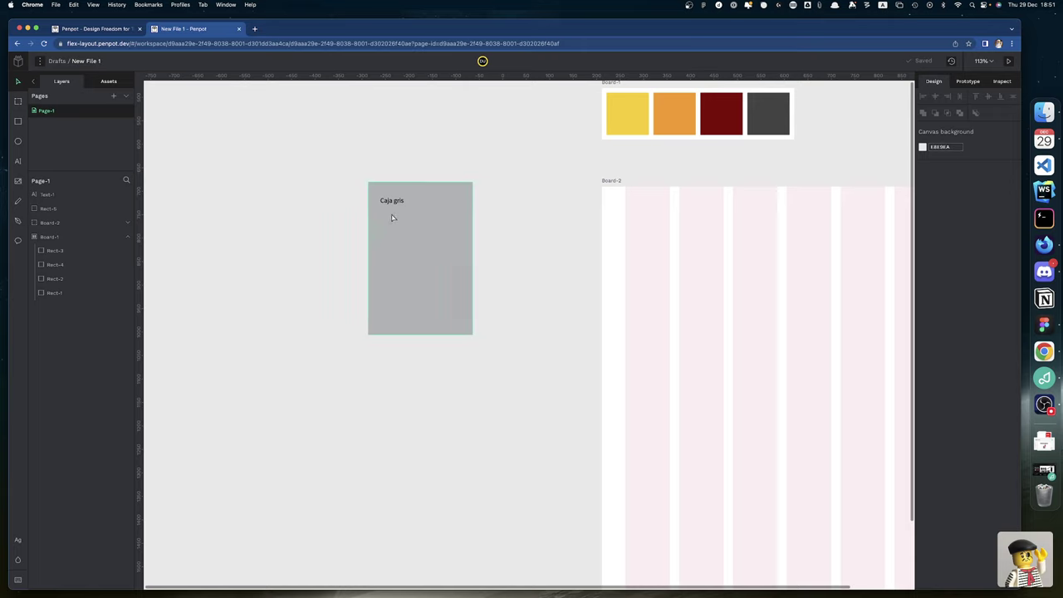
drag(393, 217, 460, 221)
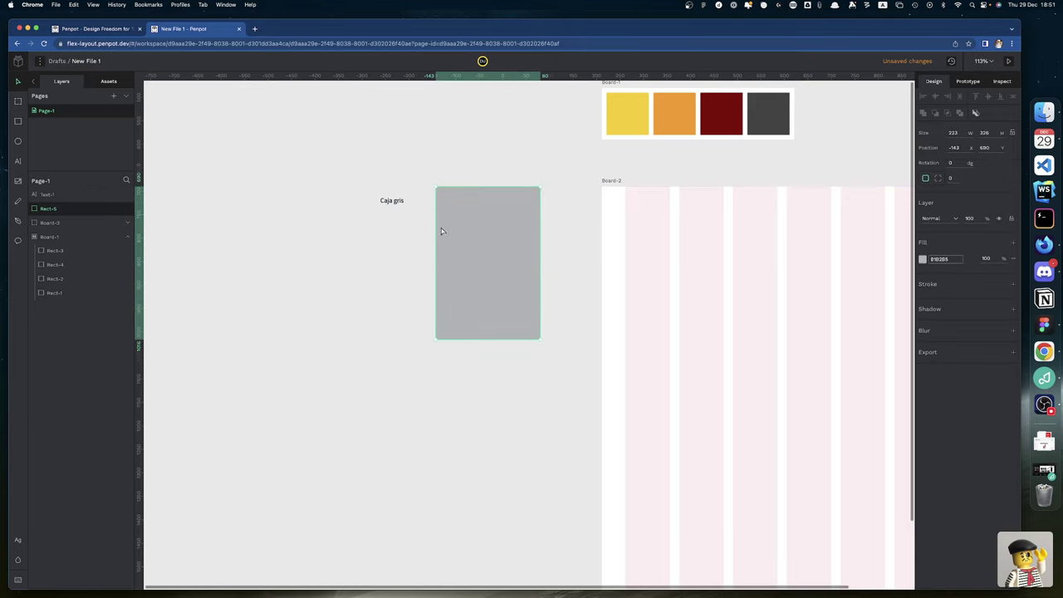
Select the "Caja gris" text beside the grey rectangle and delete it
click(390, 216)
drag(351, 183, 419, 258)
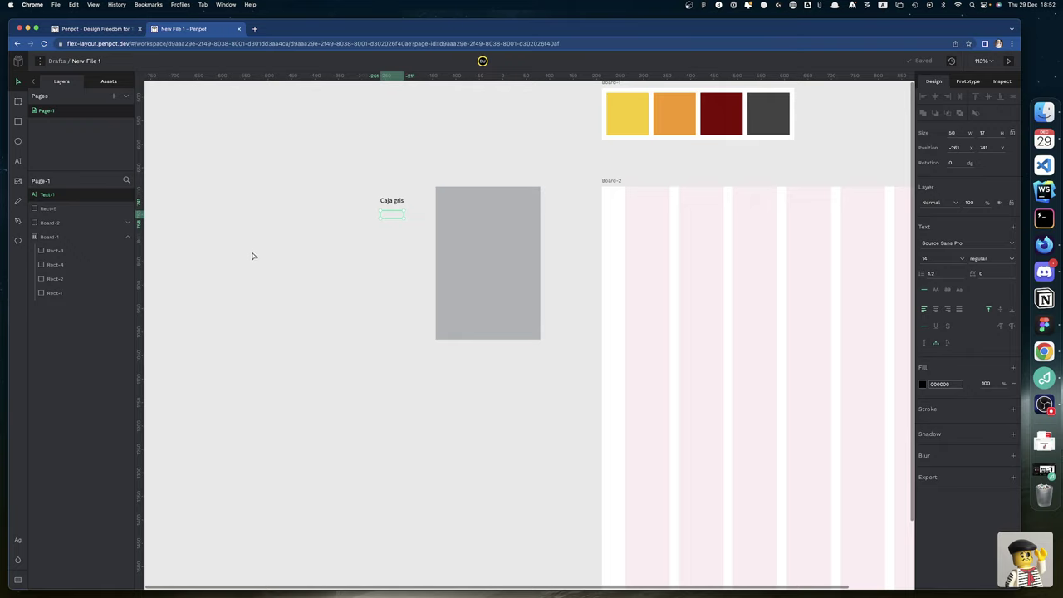
key(Delete)
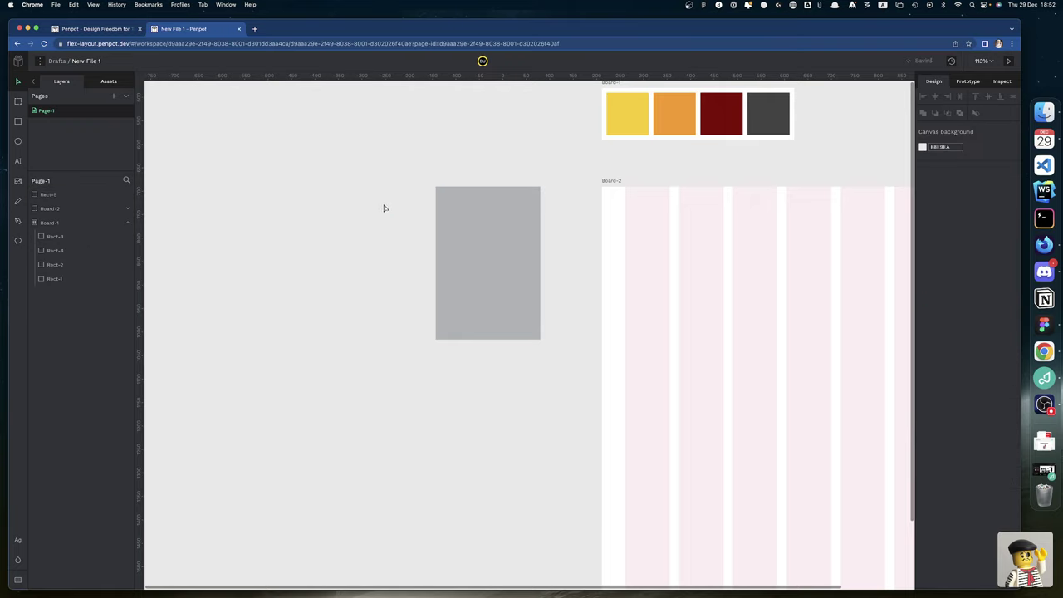
Add the text "Caja gris" on the empty canvas to the left of the grey rectangle
key(t)
click(346, 200)
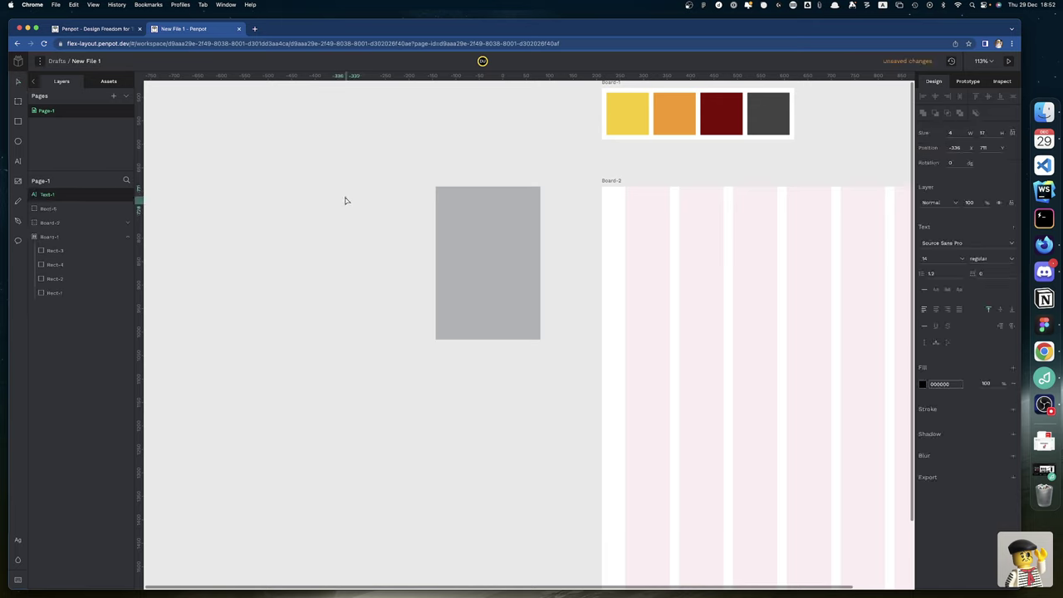
text(Caja grids)
key(Left)
key(BackSpace)
key(Escape)
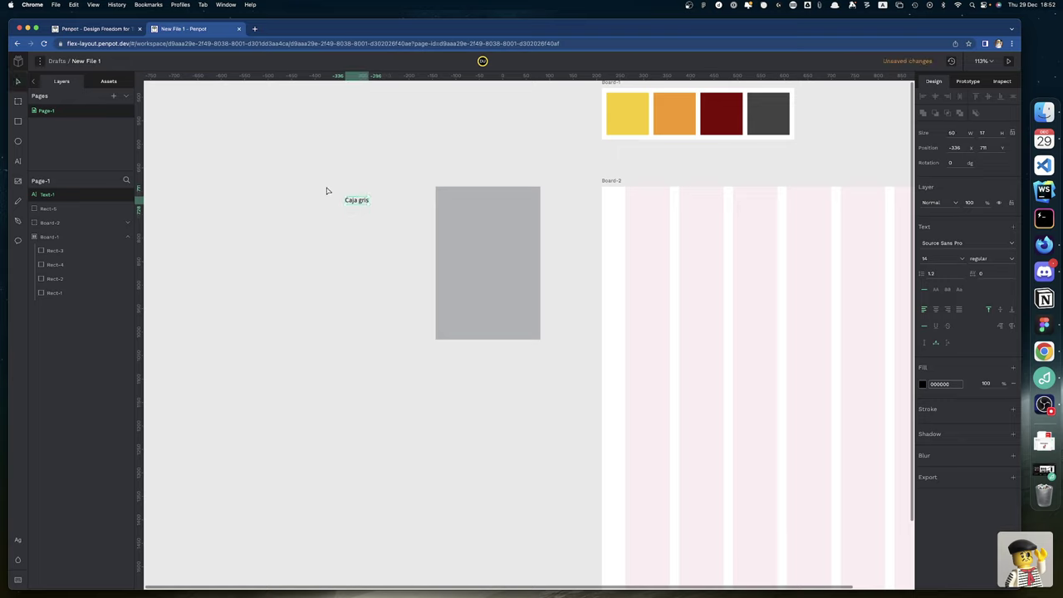
Duplicate the "Caja gris" text and move the copy straight down to Y 771
key(ctrl+d)
key(shift+Down)
key(shift+Down)
key(shift+Down)
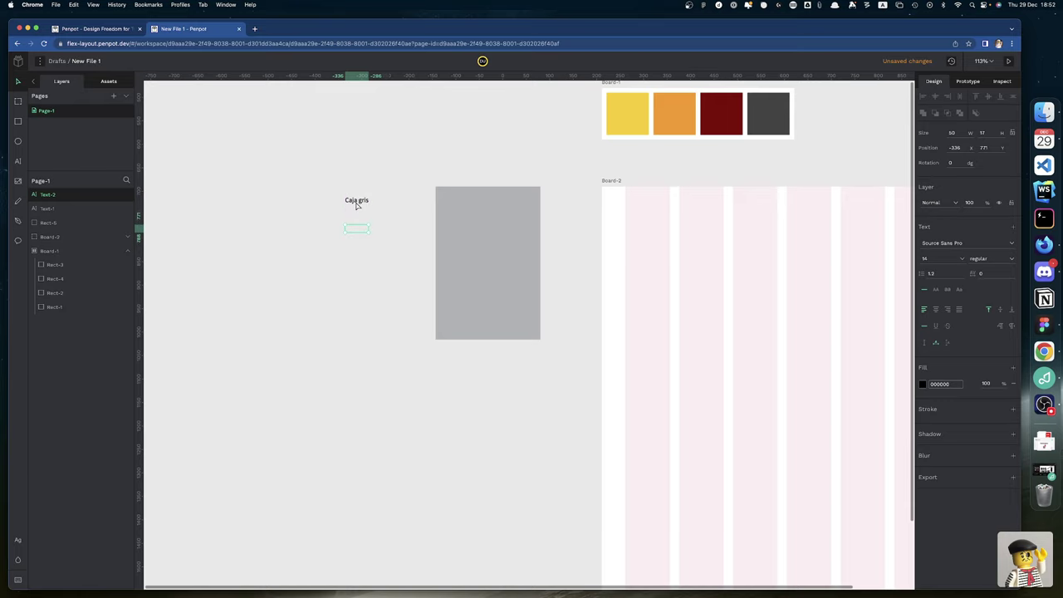
scroll(356, 205, up, 5)
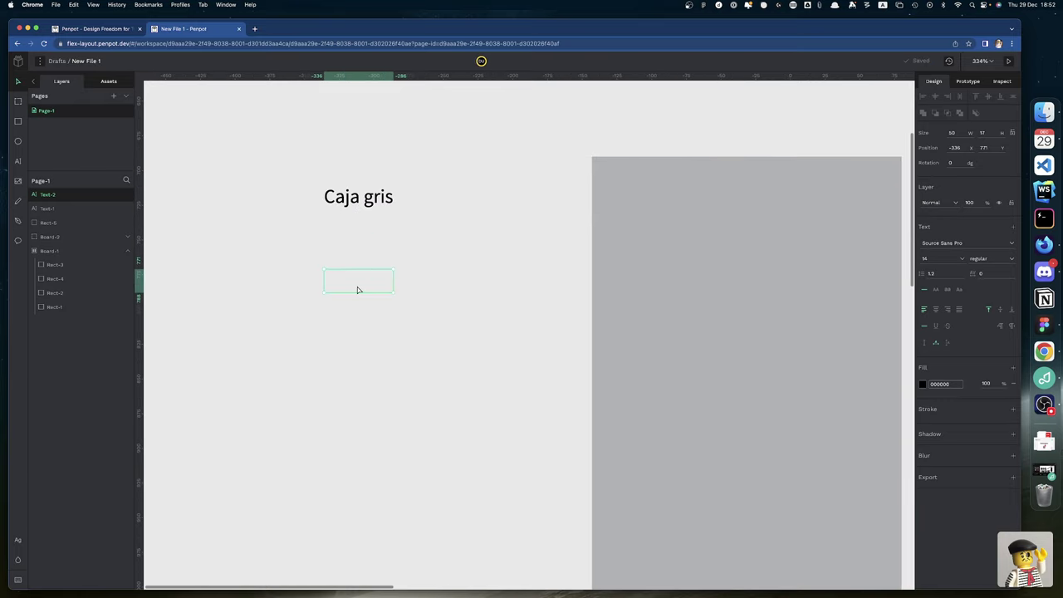
Delete the blank text copy, duplicate "Caja gris" again, and place the copy straight below the original at X -336, Y 751
key(Delete)
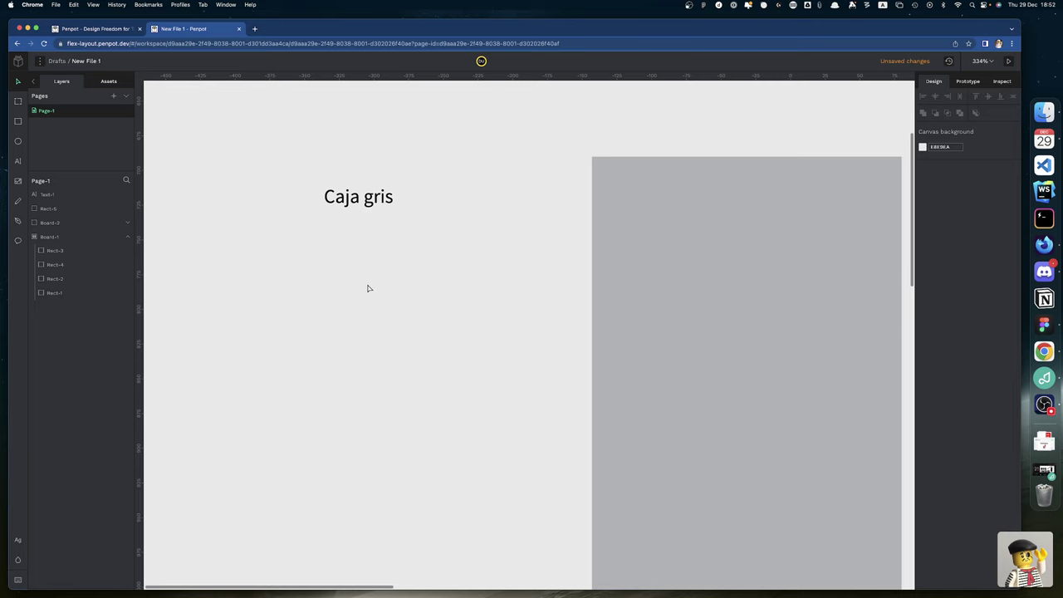
click(370, 206)
drag(370, 206, 387, 351)
key(Delete)
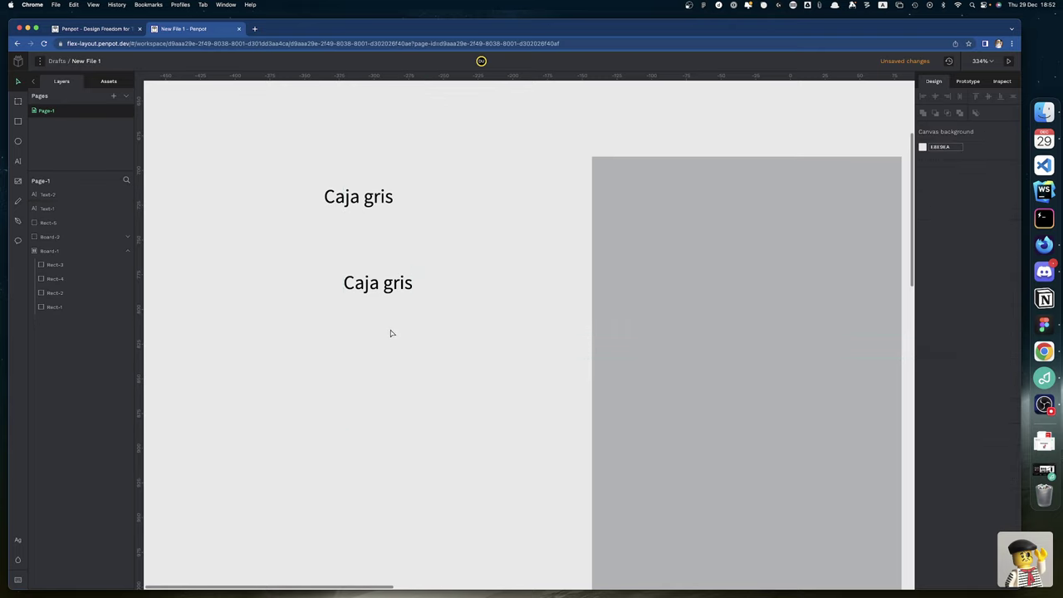
drag(388, 284, 374, 254)
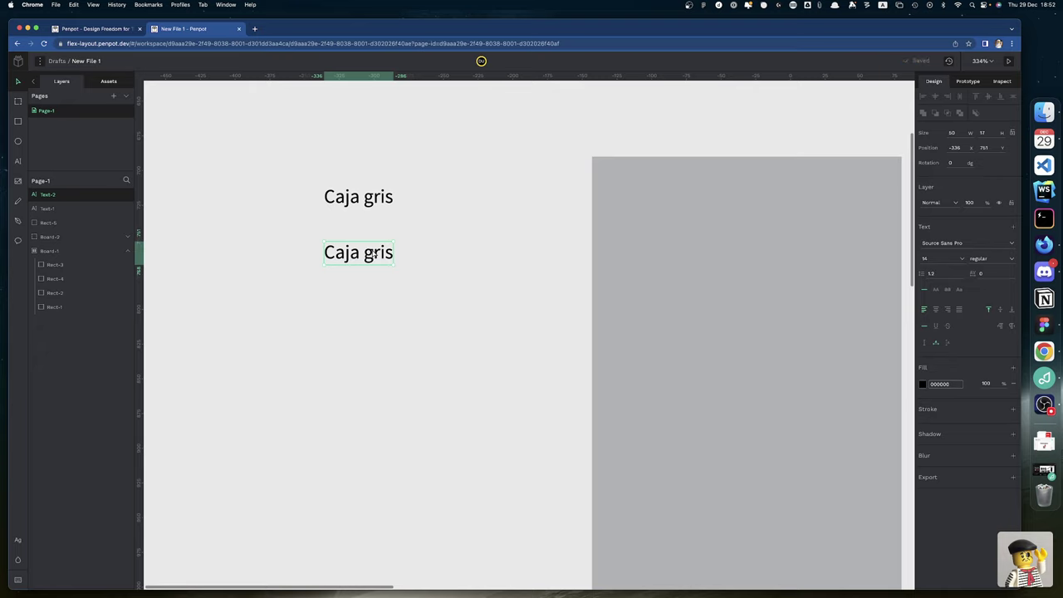
scroll(374, 253, right, 3)
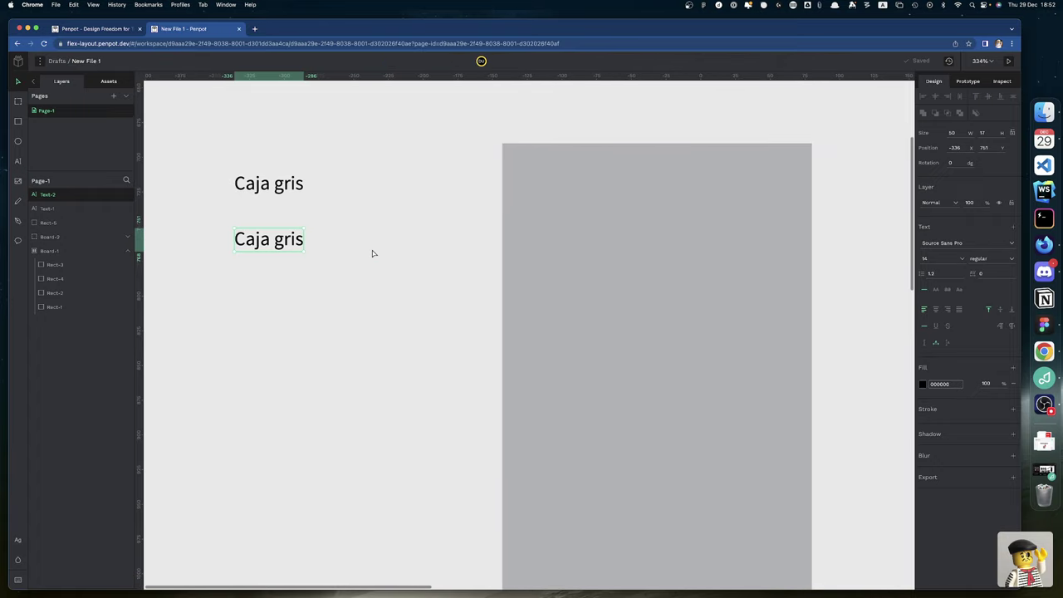
scroll(374, 253, down, 3)
scroll(373, 253, up, 1)
scroll(373, 254, right, 1)
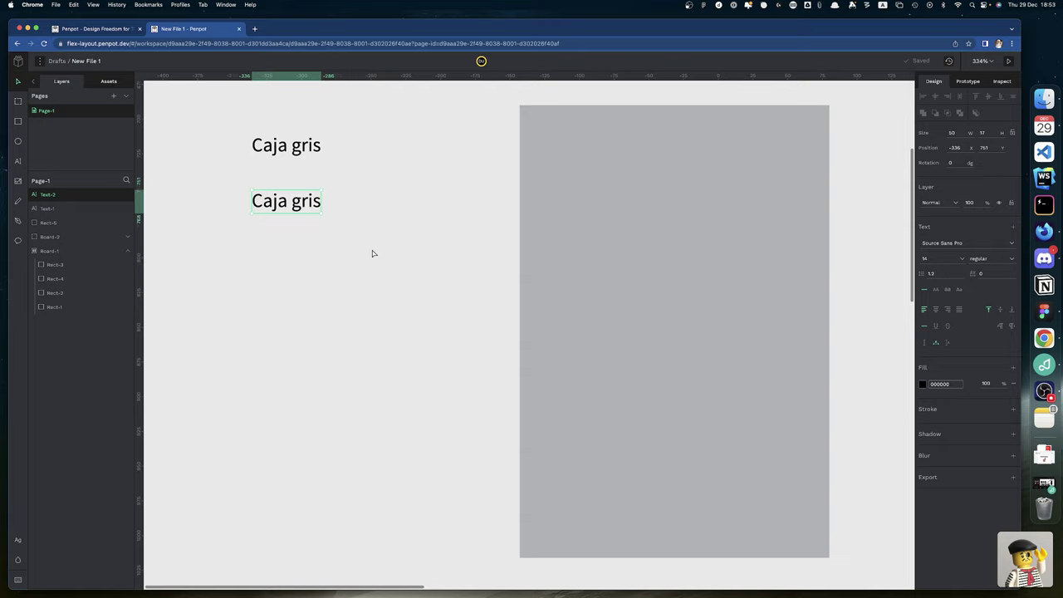
Switch to QuickTime Player, start a new movie recording showing the iPad's notes page, and place its window beside the Penpot layers
key(alt+space)
text(QUICK)
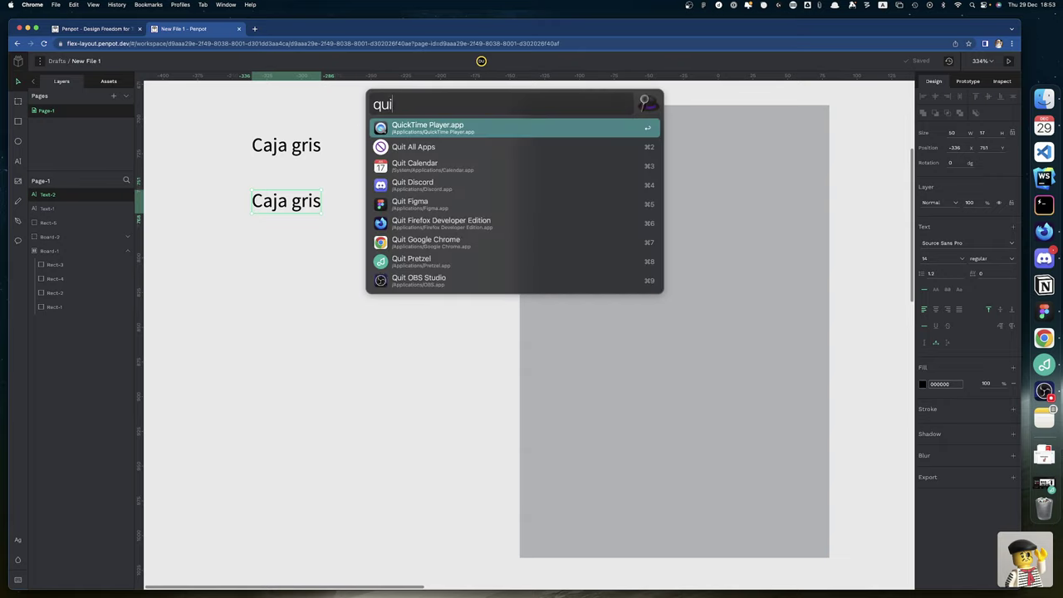
key(Return)
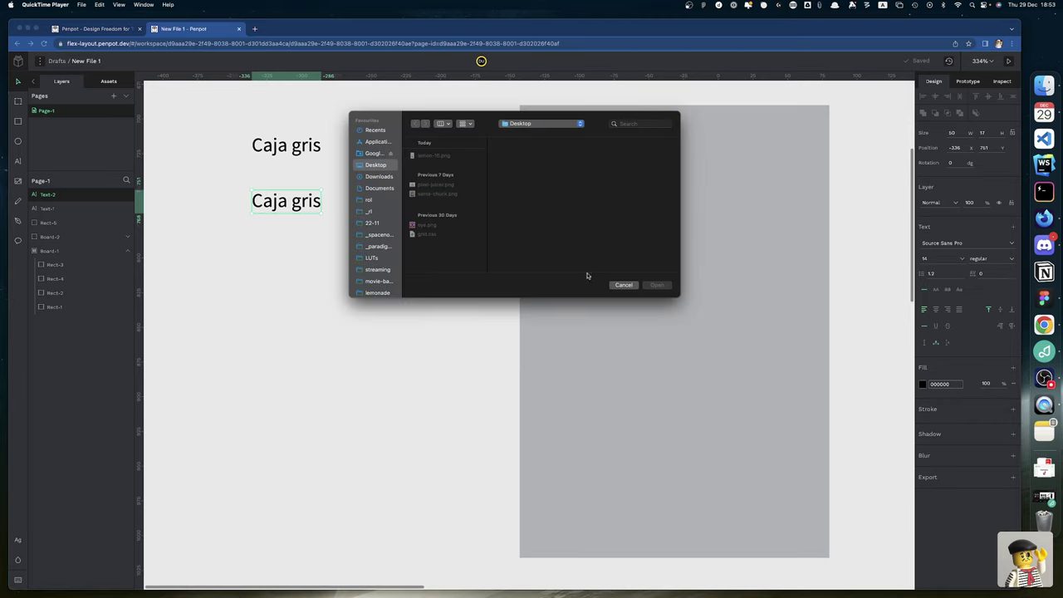
click(625, 285)
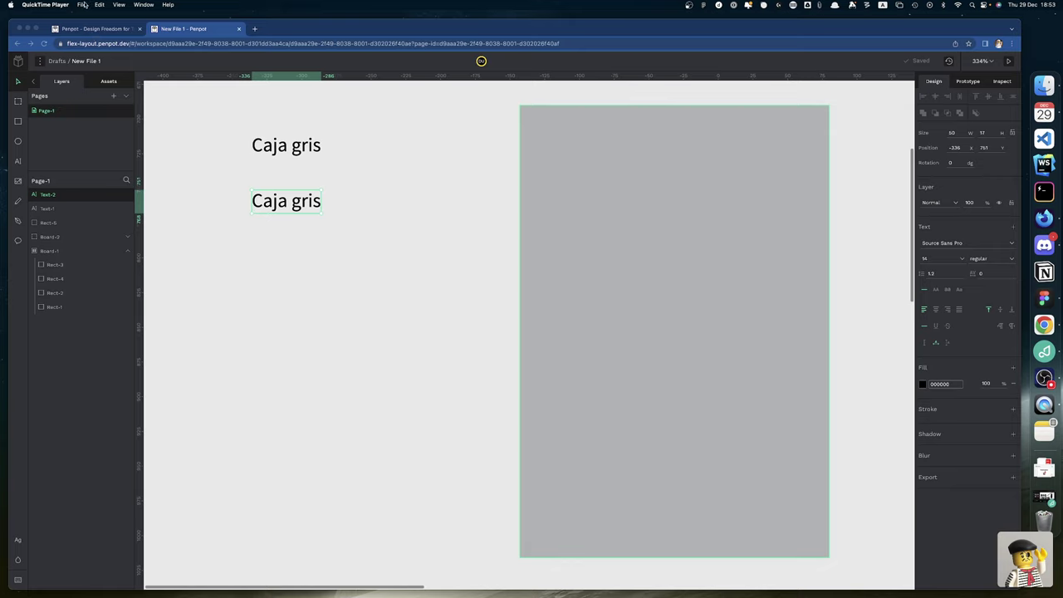
click(82, 4)
click(99, 18)
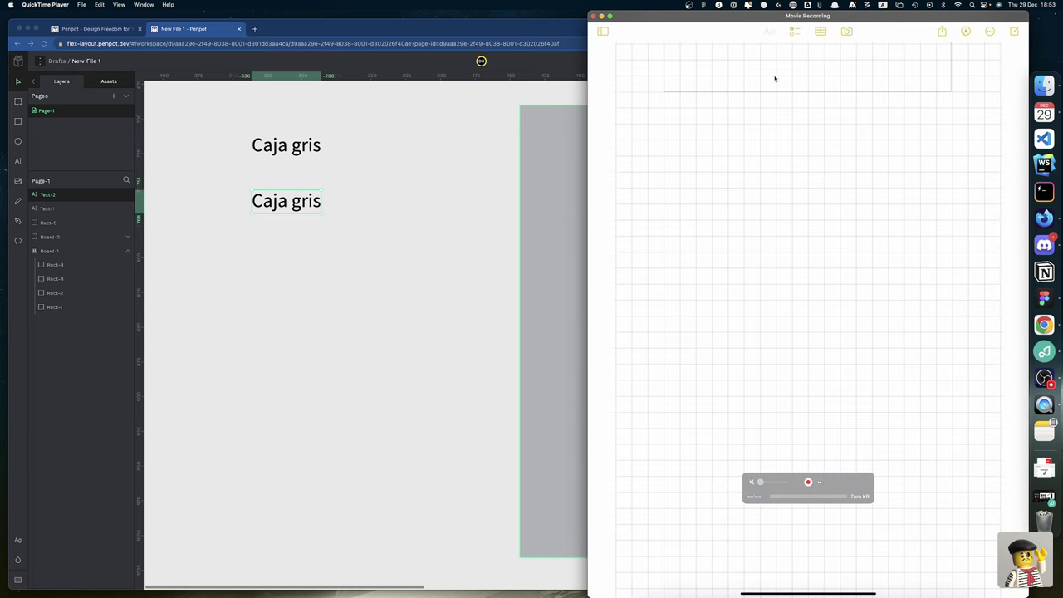
drag(764, 17, 654, 5)
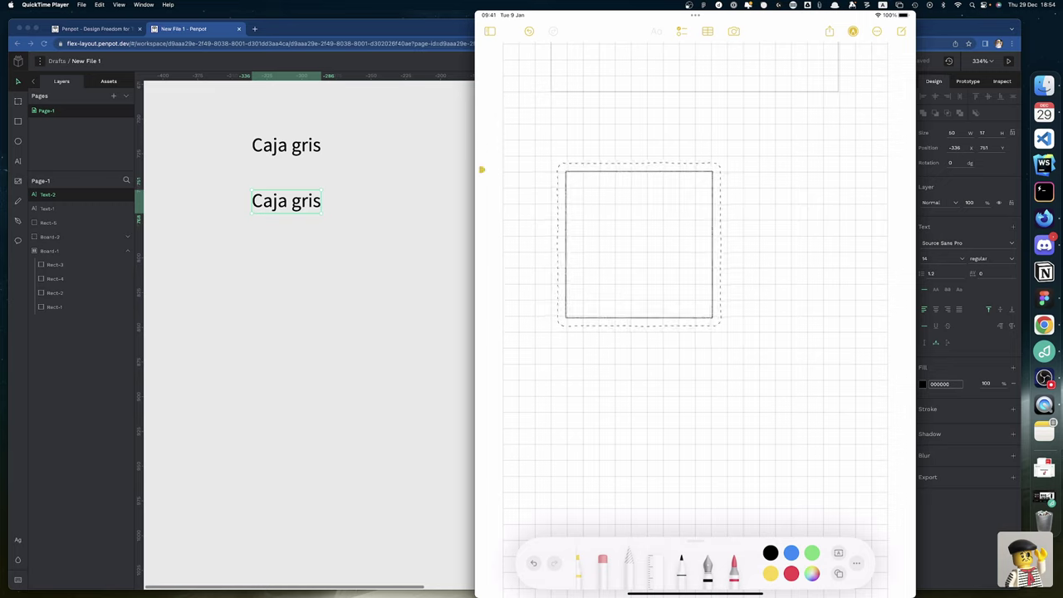
Sketch a thick marker title bar and two thin pen text lines of different lengths inside the square card
click(680, 567)
click(662, 561)
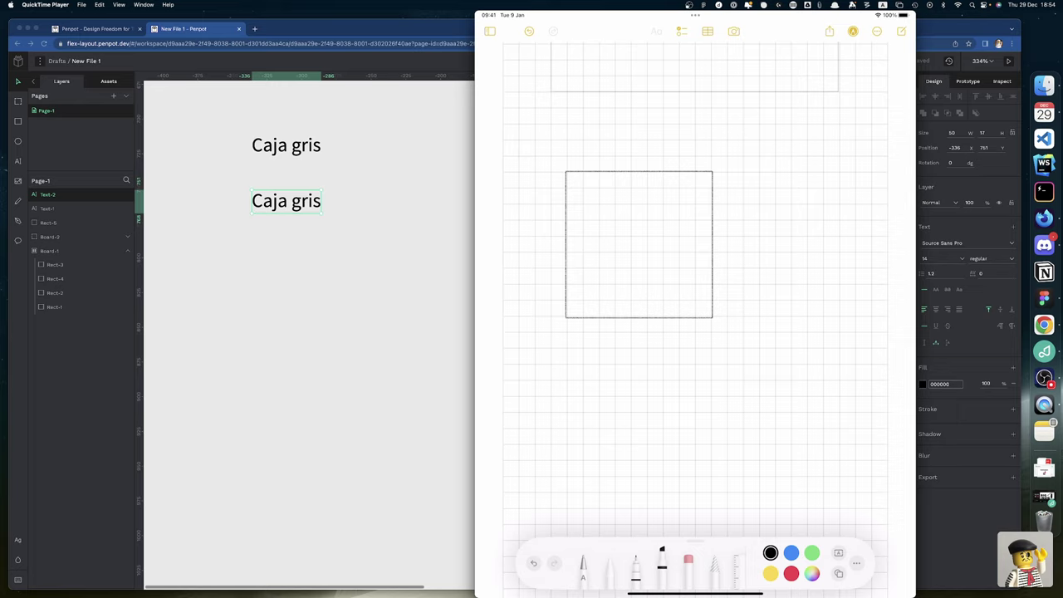
mouse_move(582, 193)
mouse_down()
mouse_move(657, 195)
mouse_move(584, 196)
mouse_up()
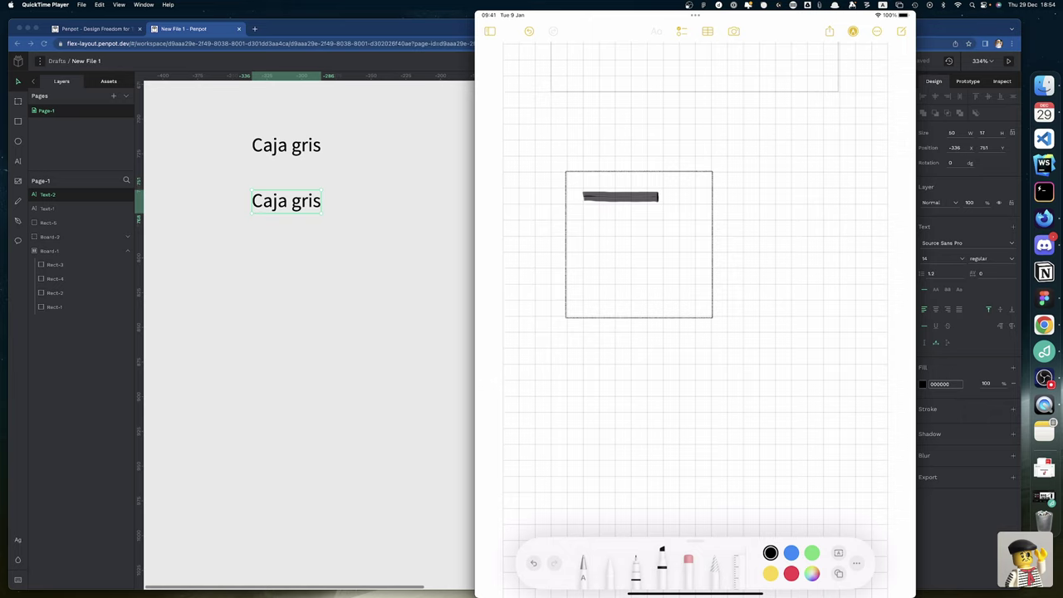
drag(715, 569, 632, 569)
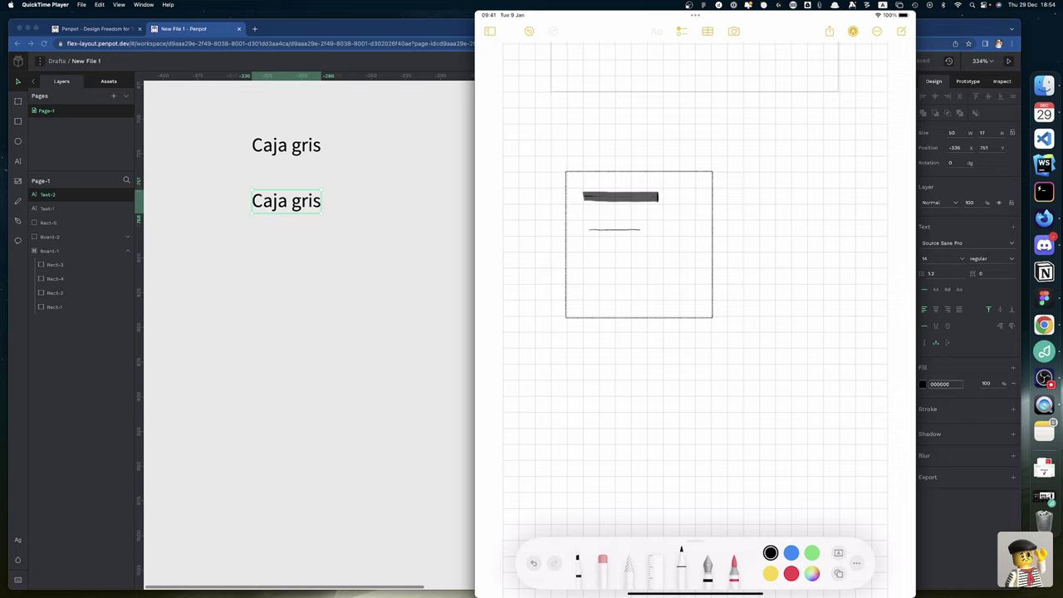
drag(590, 260, 618, 260)
Draw a small crossed box as an icon placeholder beside the first text line, undoing the misdrawn strokes
mouse_move(678, 226)
mouse_down()
mouse_move(693, 236)
mouse_move(680, 221)
mouse_move(693, 235)
mouse_move(679, 235)
mouse_up()
click(533, 563)
click(533, 563)
drag(680, 235, 692, 222)
click(533, 563)
Duplicate the crossed box with the lasso and place the copy beside the second text line
click(628, 564)
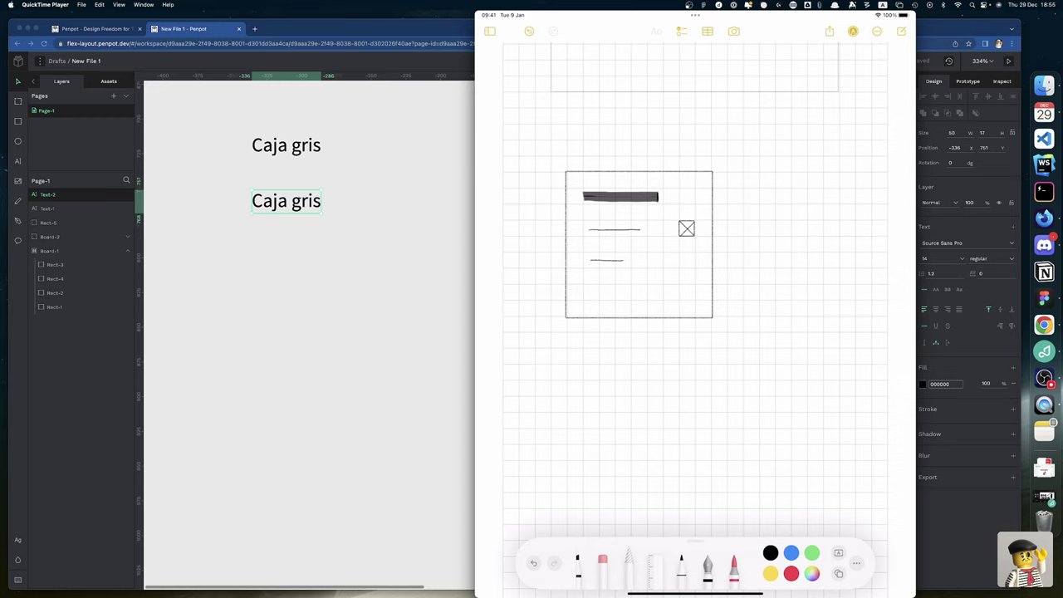
click(686, 229)
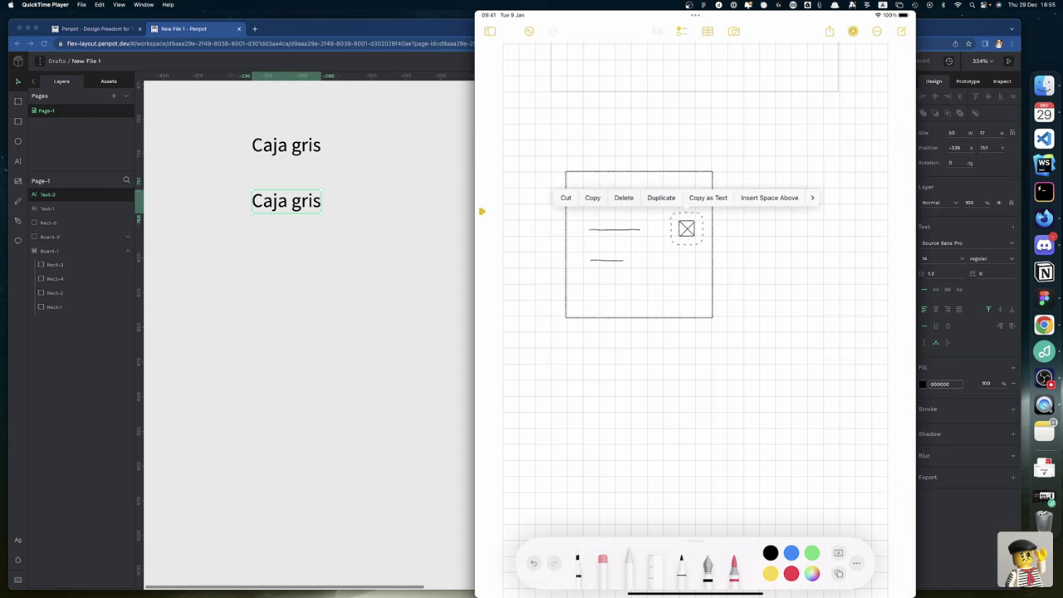
click(661, 197)
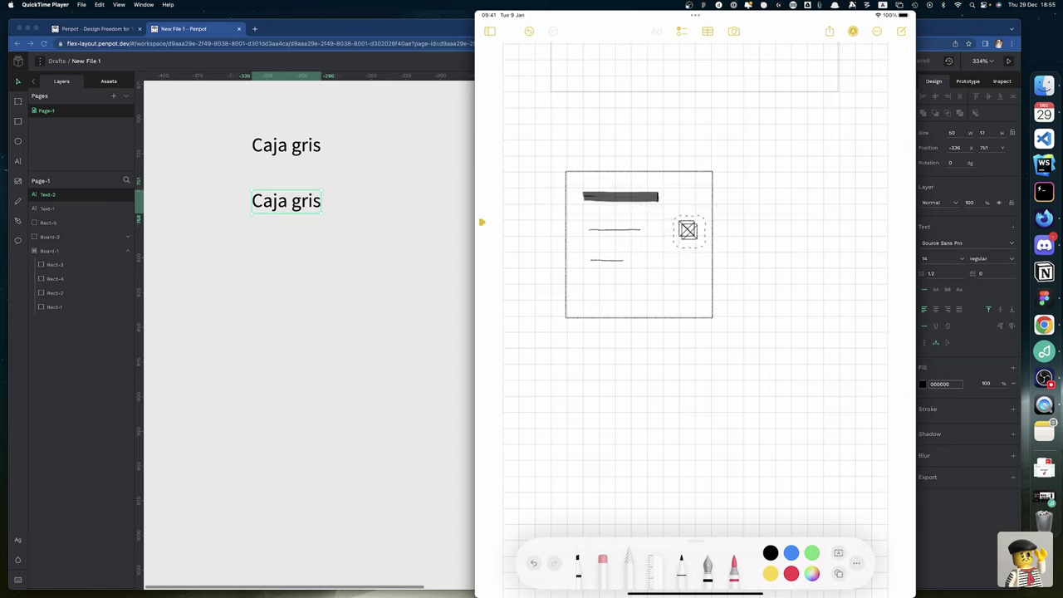
drag(688, 248, 686, 261)
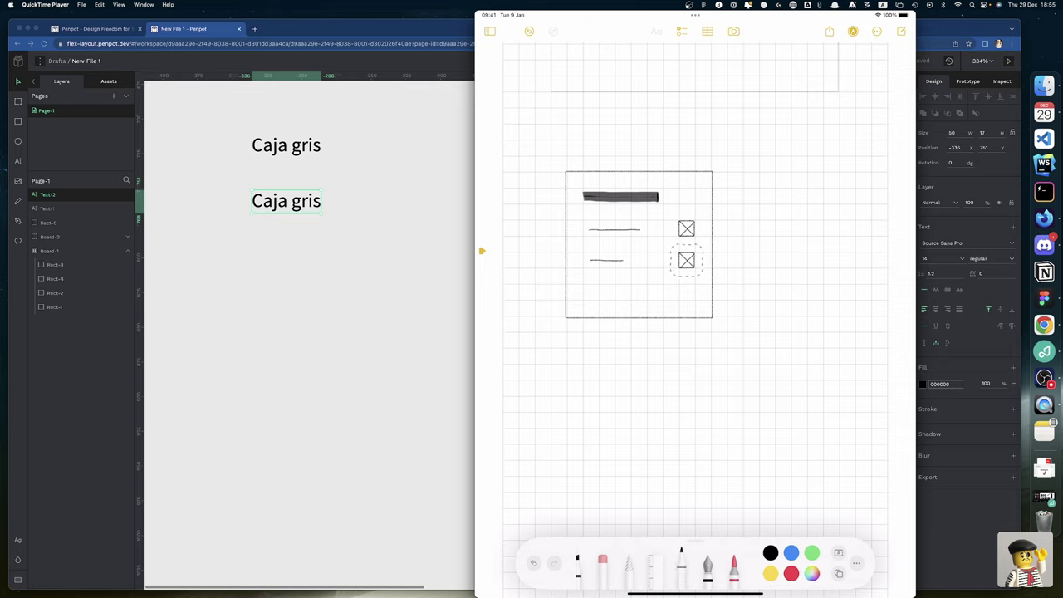
Draw a wide button rectangle at the foot of the square card and scribble a label in its centre
click(681, 565)
mouse_move(582, 287)
mouse_down()
mouse_move(583, 304)
mouse_move(629, 307)
mouse_move(685, 305)
mouse_move(696, 284)
mouse_move(583, 284)
mouse_up()
click(602, 561)
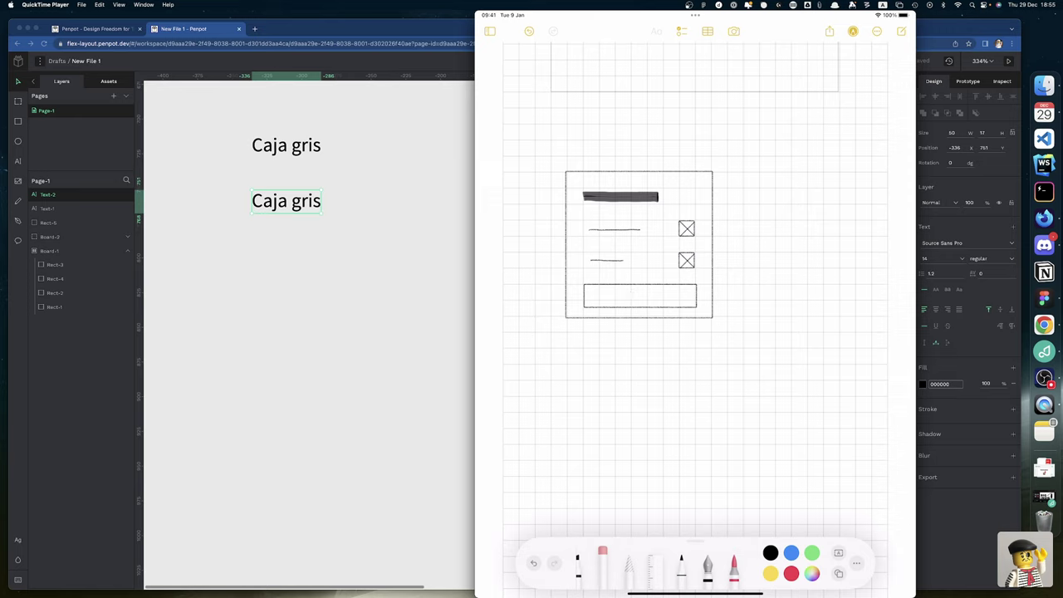
click(681, 563)
drag(629, 296, 645, 293)
Sketch a tall card beside the square one with a scribbled title, three text-and-icon rows and a button at its foot
drag(743, 172, 746, 394)
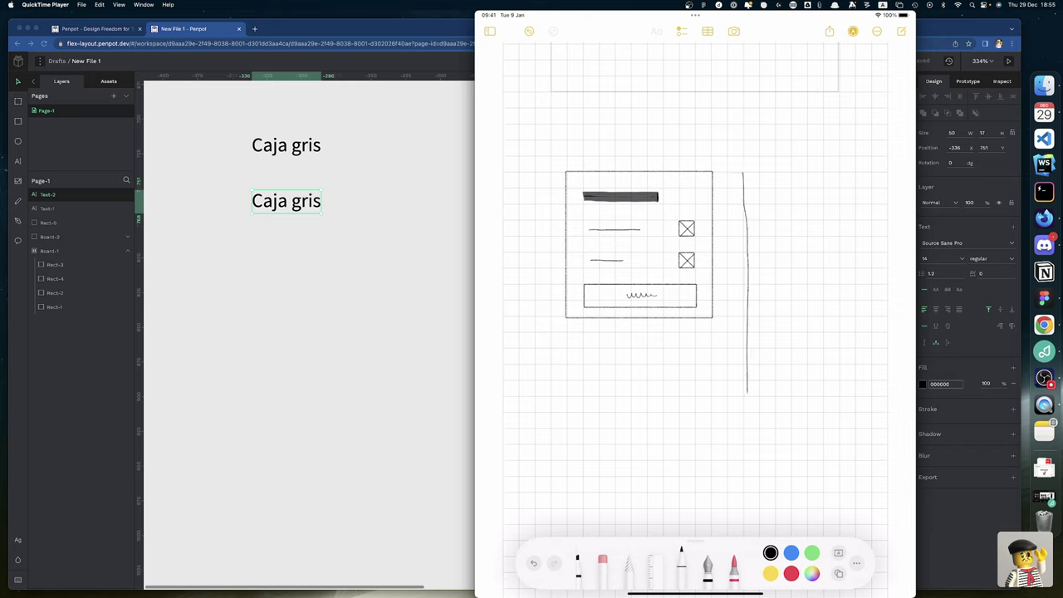
mouse_move(743, 173)
mouse_down()
mouse_move(860, 173)
mouse_move(859, 392)
mouse_move(744, 395)
mouse_up()
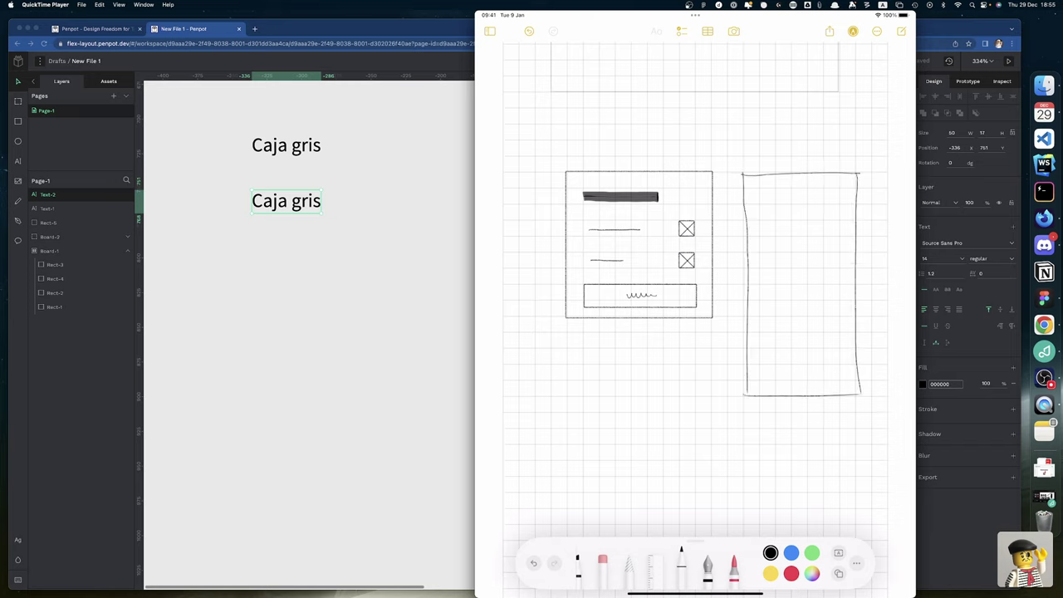
mouse_move(759, 196)
mouse_down()
mouse_move(817, 193)
mouse_move(769, 197)
mouse_move(795, 228)
mouse_move(827, 236)
mouse_move(819, 259)
mouse_up()
drag(766, 286, 840, 283)
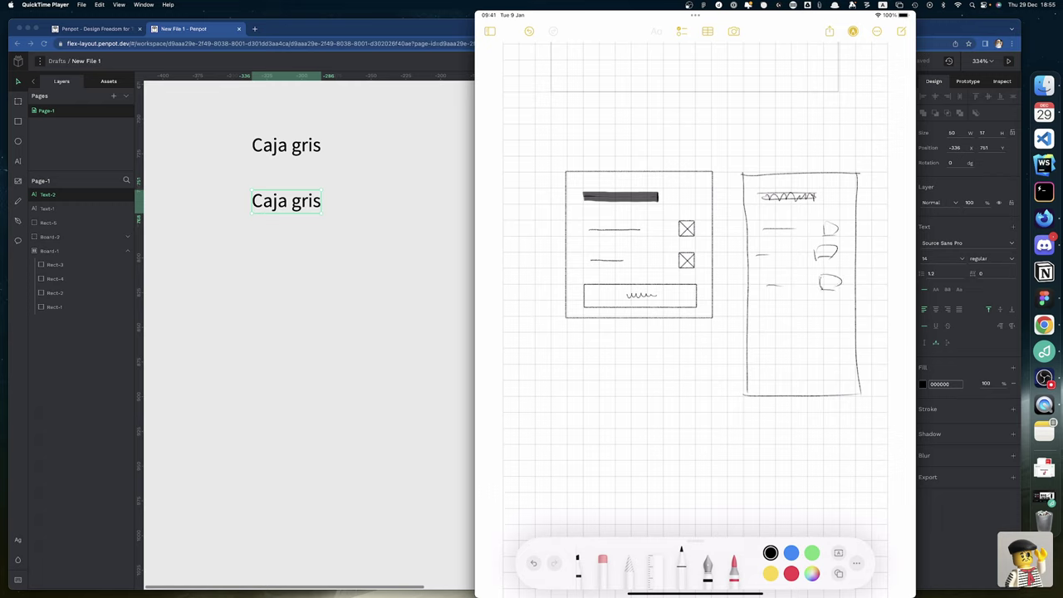
drag(770, 375, 770, 357)
mouse_move(771, 357)
mouse_down()
mouse_move(851, 357)
mouse_move(845, 382)
mouse_up()
mouse_move(764, 381)
mouse_down()
mouse_move(844, 380)
mouse_move(824, 371)
mouse_up()
Sketch a wider card outline below the square card, with a labelled button along its lower edge
mouse_move(515, 353)
mouse_down()
mouse_move(699, 341)
mouse_move(518, 438)
mouse_move(661, 487)
mouse_move(696, 486)
mouse_up()
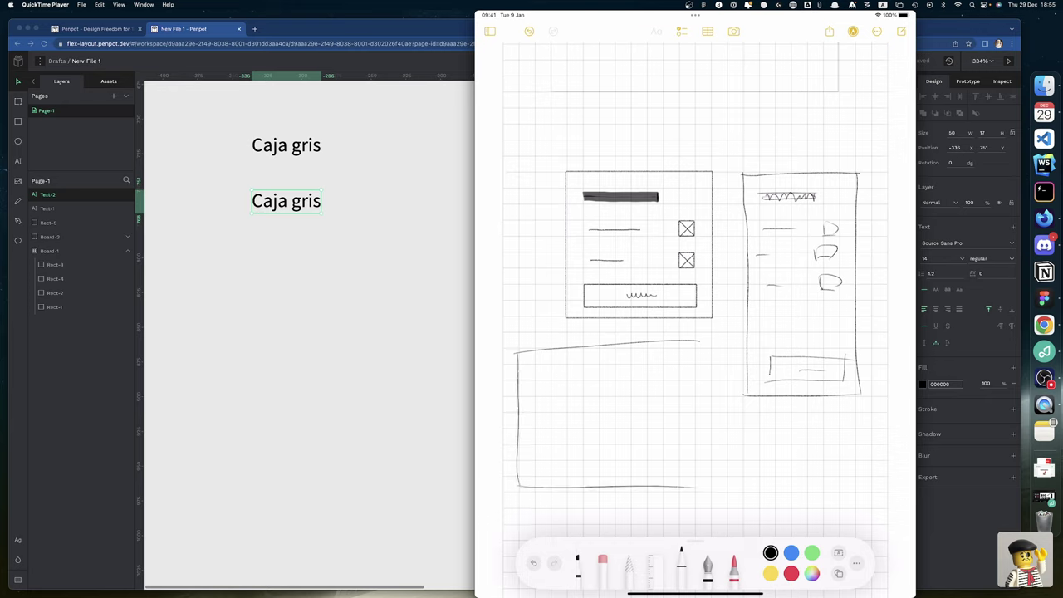
drag(700, 340, 694, 487)
mouse_move(537, 471)
mouse_down()
mouse_move(537, 446)
mouse_move(686, 444)
mouse_up()
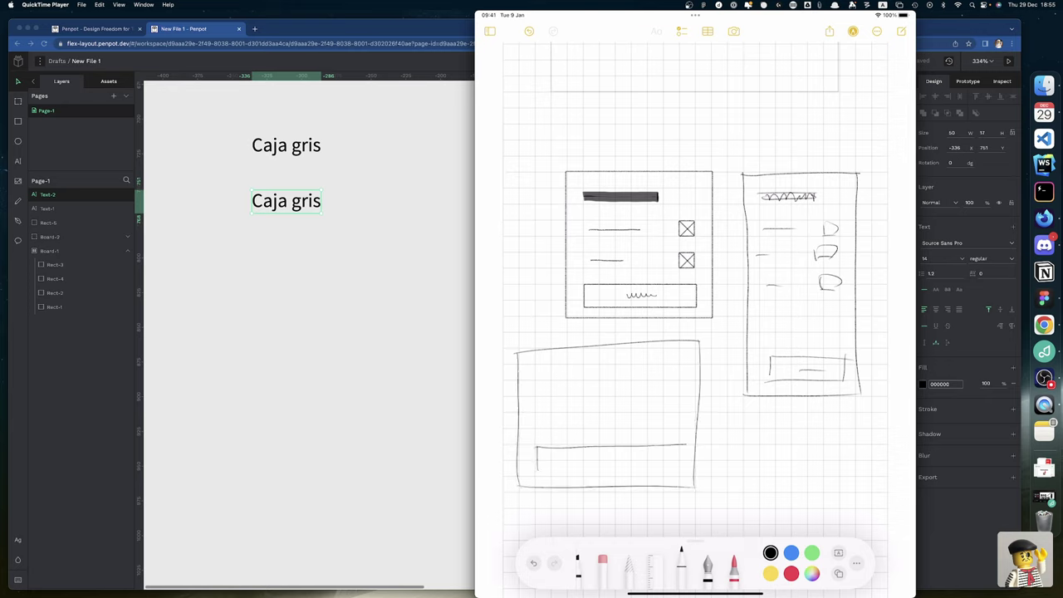
mouse_move(536, 472)
mouse_down()
mouse_move(688, 470)
mouse_move(677, 472)
mouse_up()
drag(592, 457, 602, 458)
Add a scribbled title and two text-and-icon rows to the wide card, and cross the tall card's three icon boxes
mouse_move(536, 370)
mouse_down()
mouse_move(605, 370)
mouse_move(546, 372)
mouse_move(604, 400)
mouse_up()
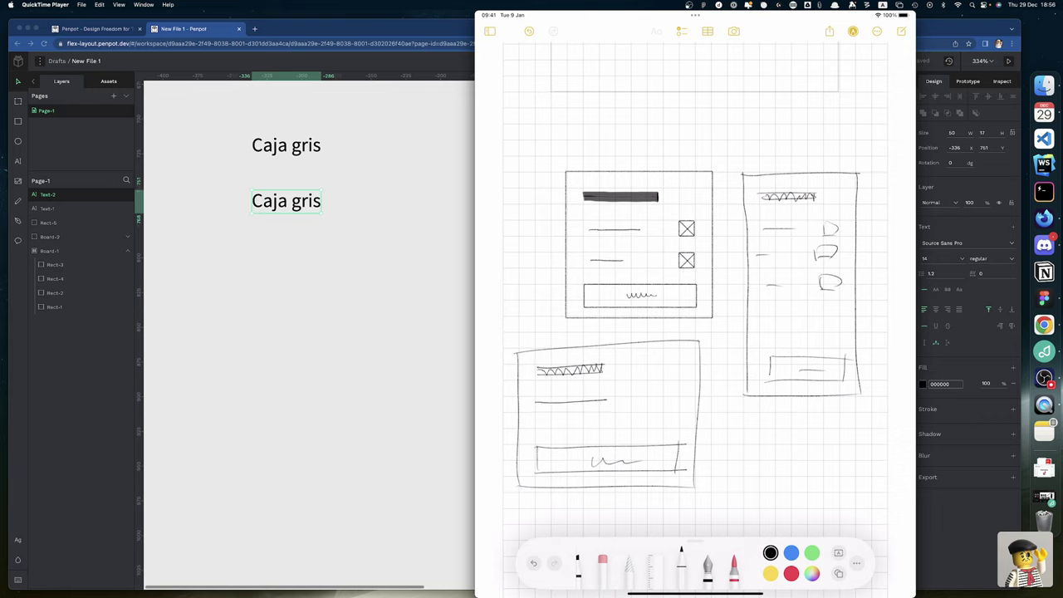
mouse_move(667, 394)
mouse_down()
mouse_move(558, 428)
mouse_move(679, 427)
mouse_up()
drag(826, 274, 842, 285)
mouse_move(839, 274)
mouse_down()
mouse_move(820, 284)
mouse_move(834, 227)
mouse_up()
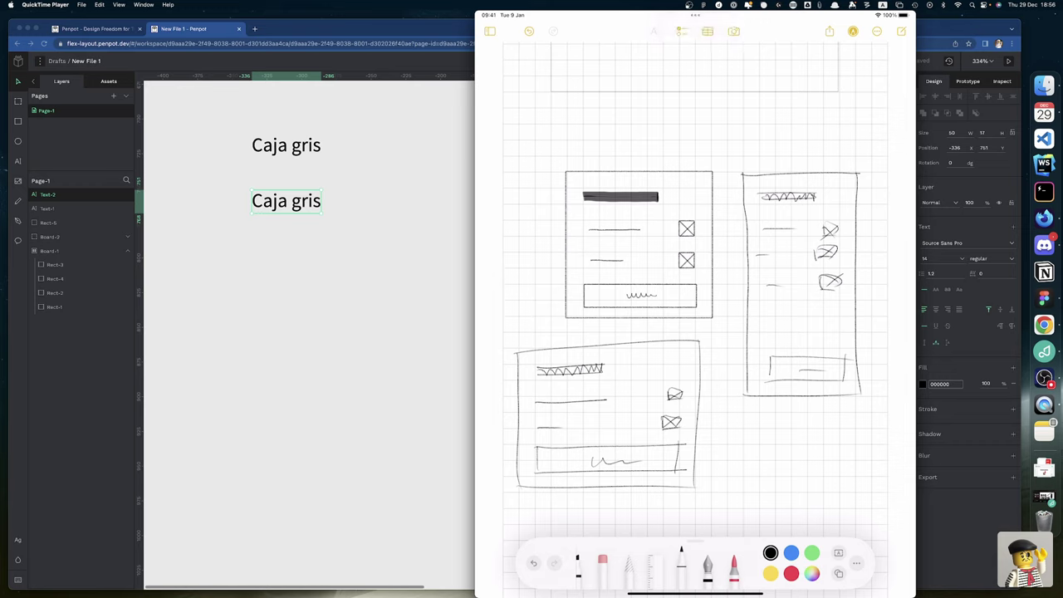
Capture a screenshot of the area with the three card sketches, and quit QuickTime Player
mouse_move(880, 148)
key(super+shift+4)
drag(498, 39, 894, 593)
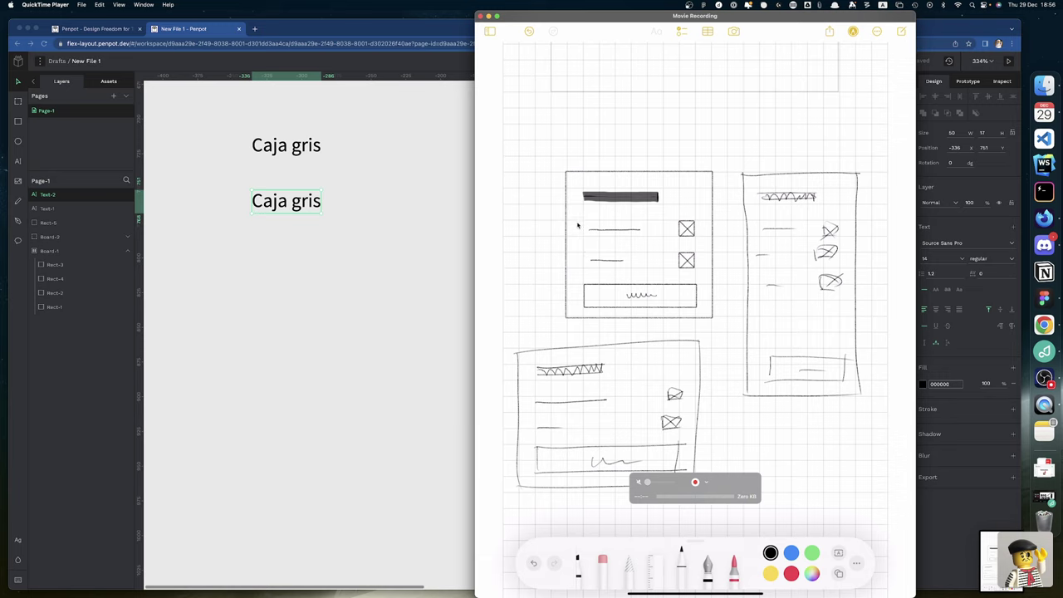
right_click(1043, 405)
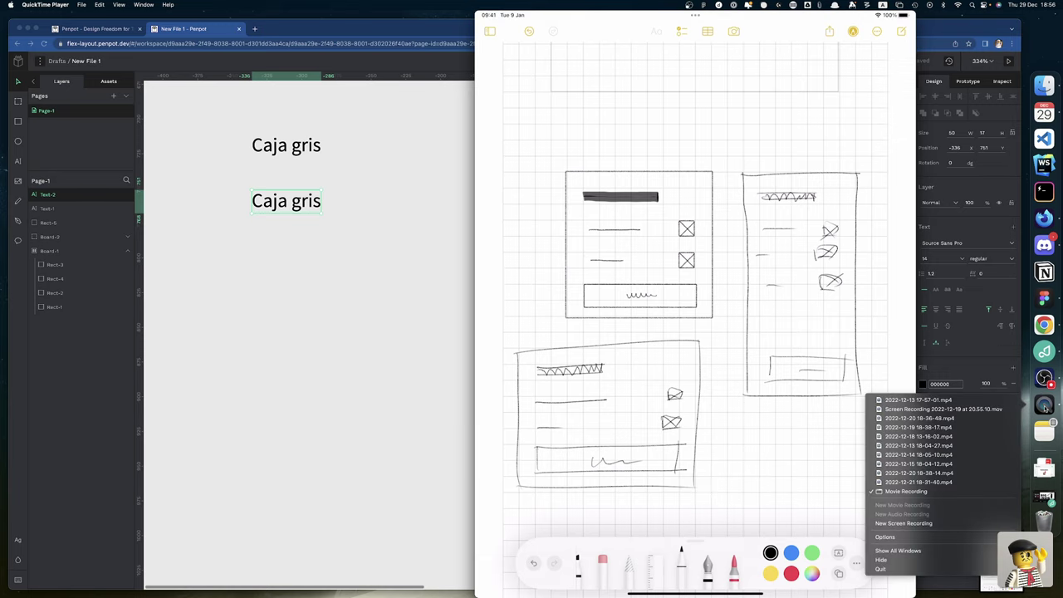
click(901, 569)
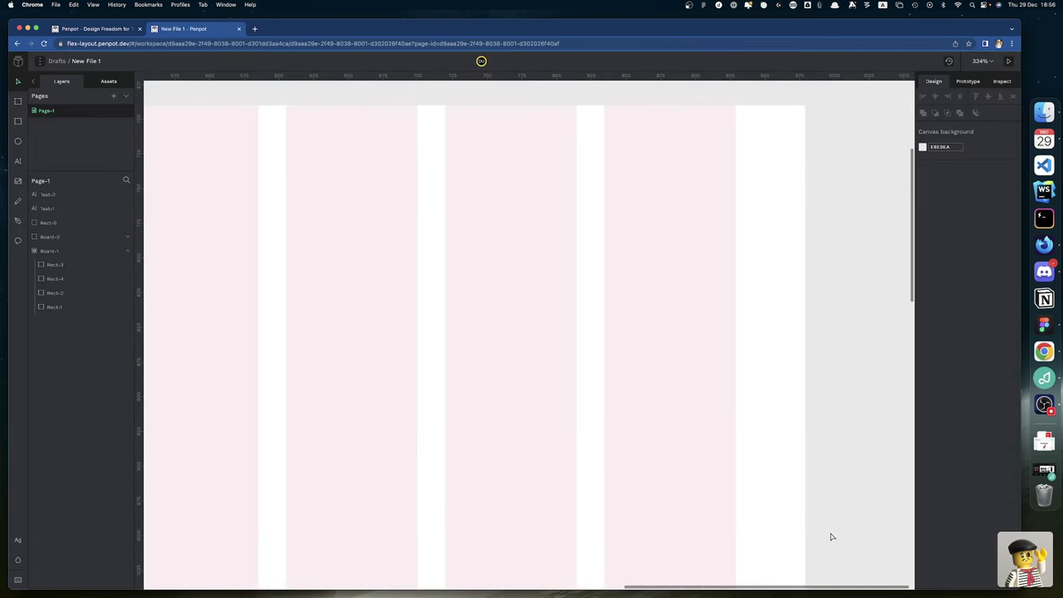
Open the card sketch screenshot from the desktop in Preview, adjust its window position, and switch back to Penpot in Chrome
scroll(747, 488, down, 3)
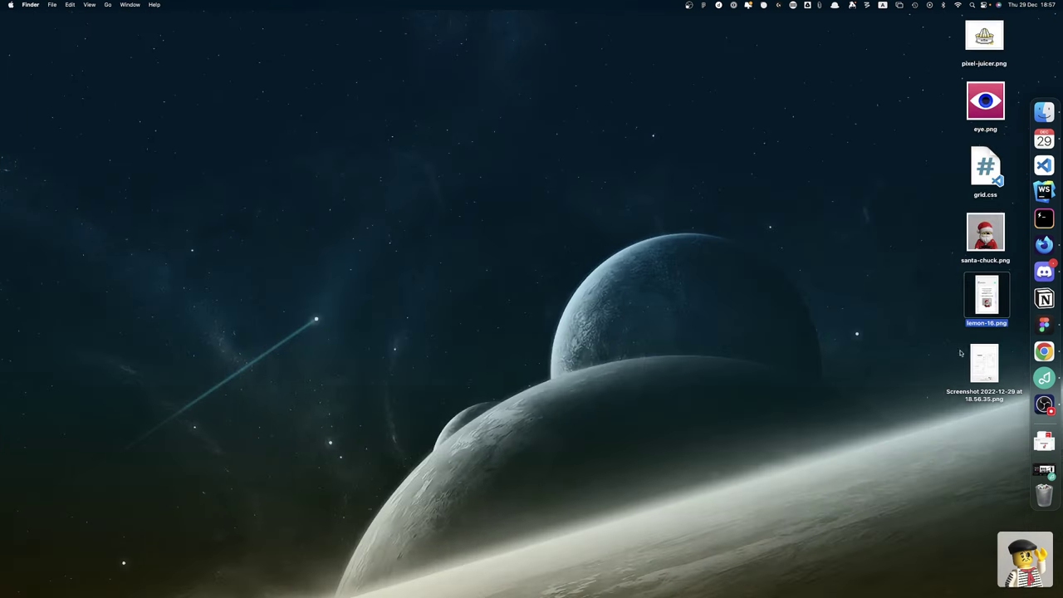
double_click(980, 375)
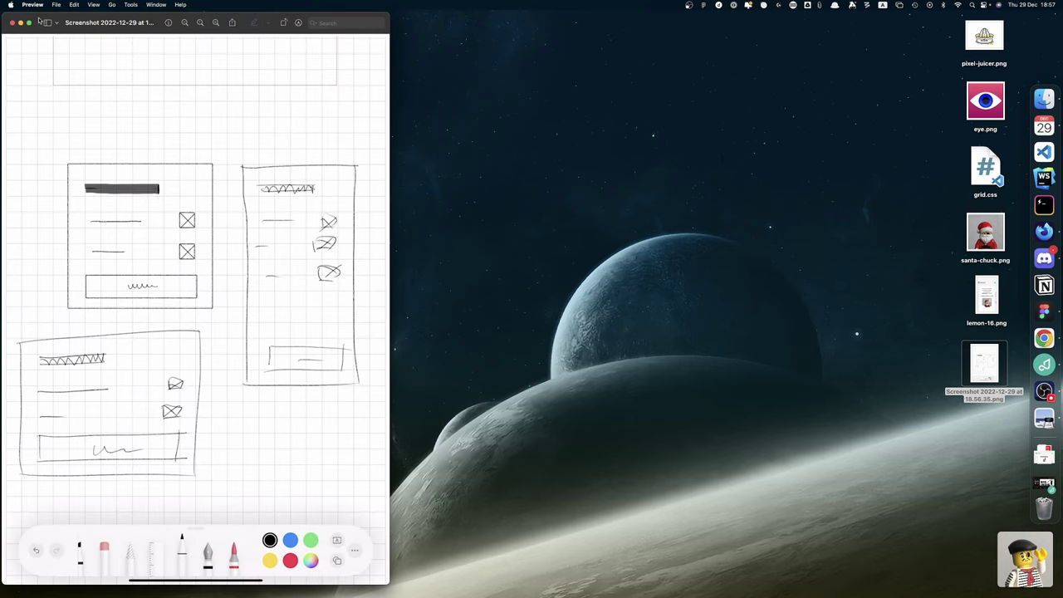
drag(40, 20, 44, 20)
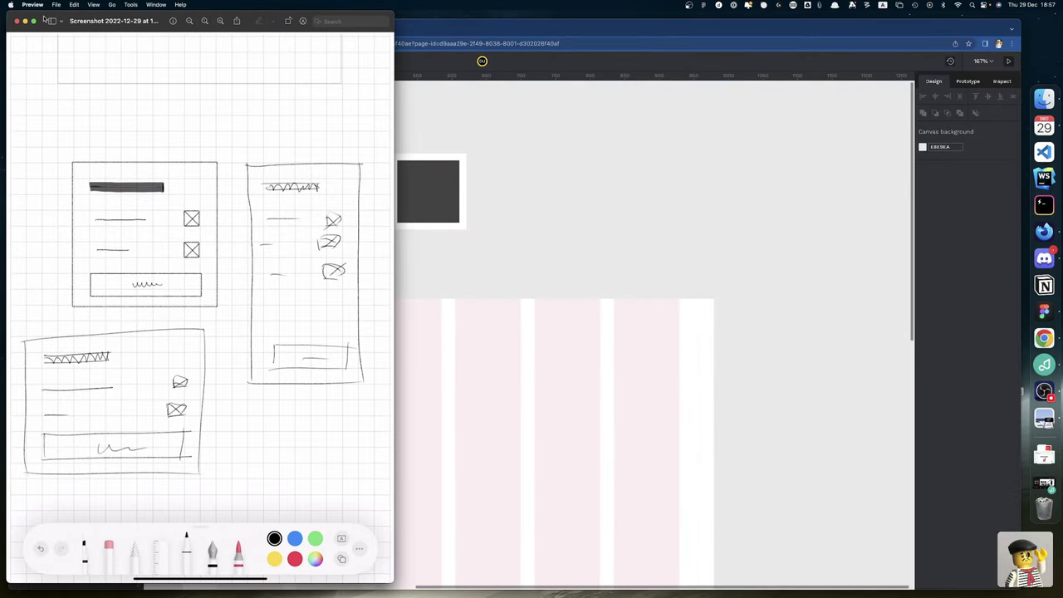
drag(44, 20, 42, 20)
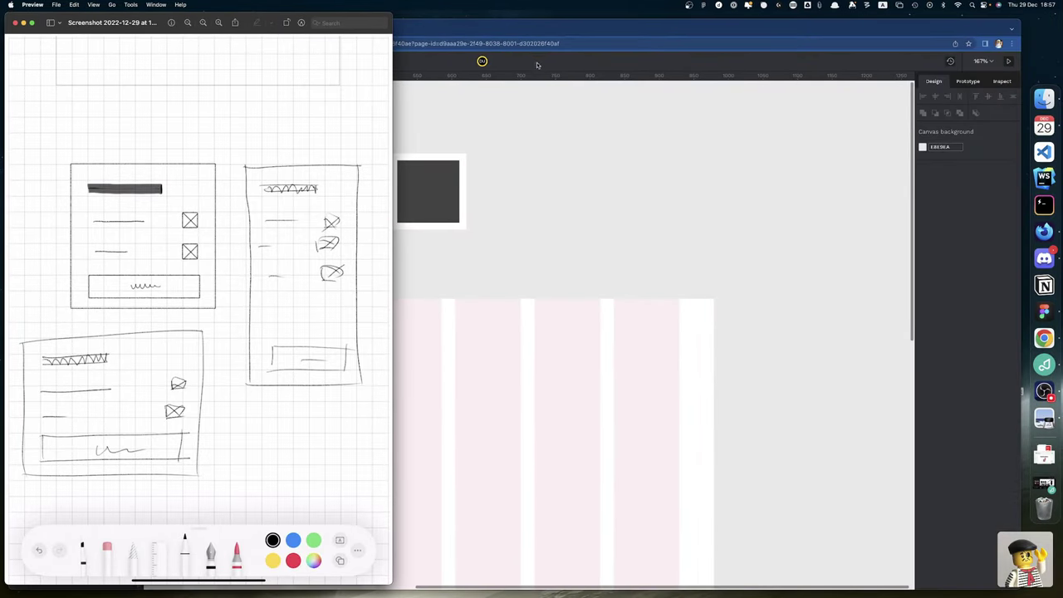
click(559, 27)
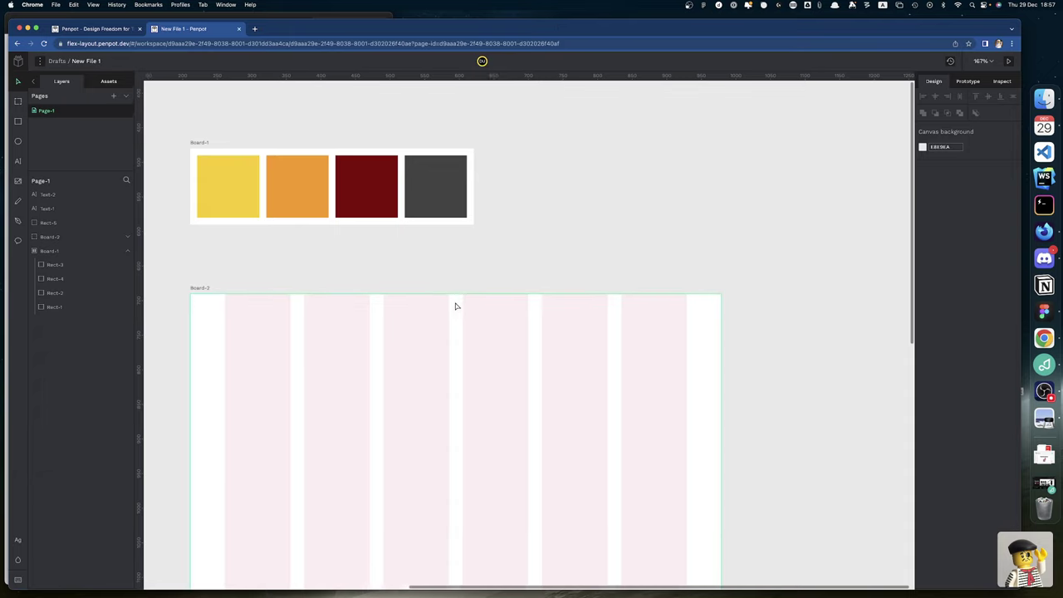
Change the second "Caja gris" text beside the grey rectangle to "Item muy largo"
scroll(456, 305, left, 10)
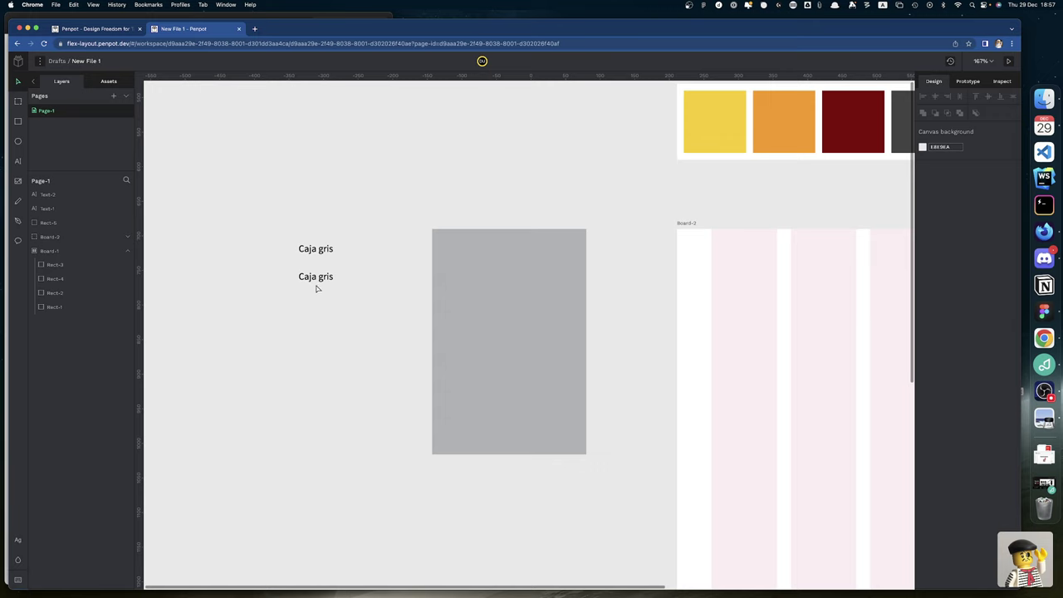
double_click(316, 278)
key(BackSpace)
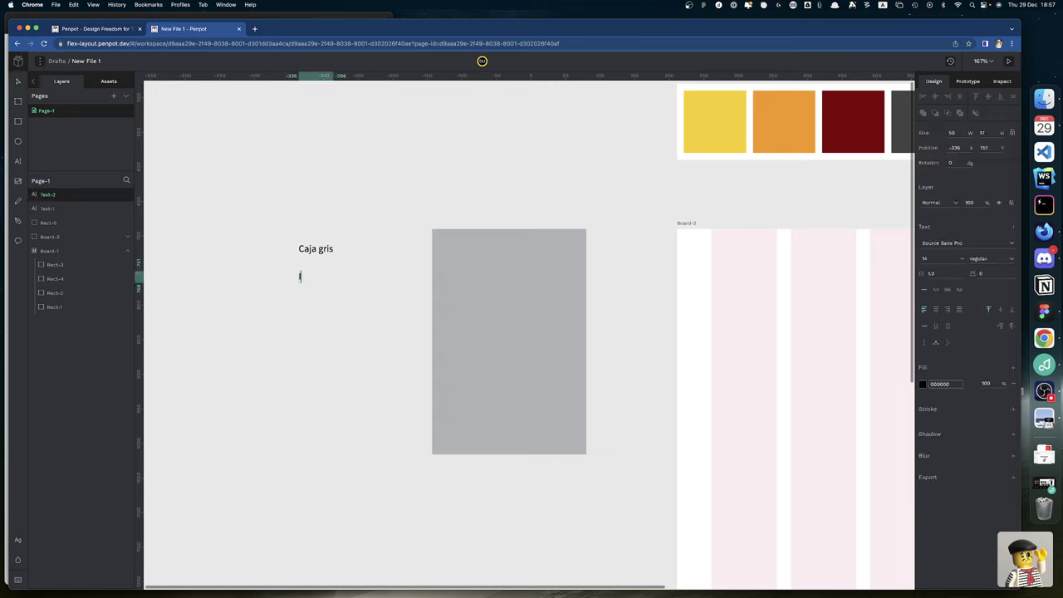
text(Item)
text(muy largo)
key(Escape)
Duplicate the "Item muy largo" text, place the copy just below it, and shorten the copy to "Item"
key(ctrl+d)
key(shift+Down)
key(shift+Down)
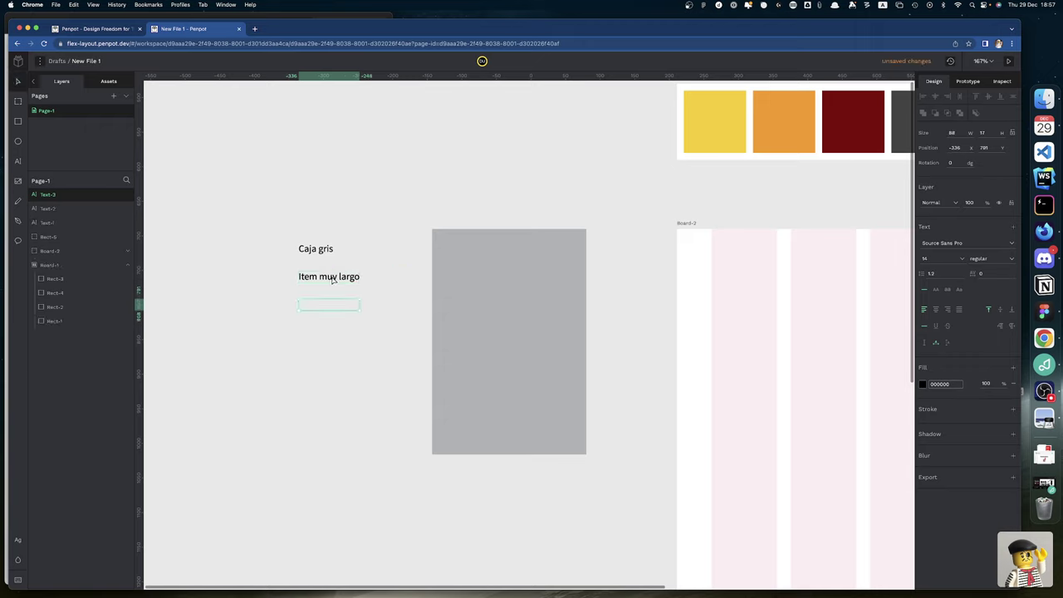
double_click(327, 298)
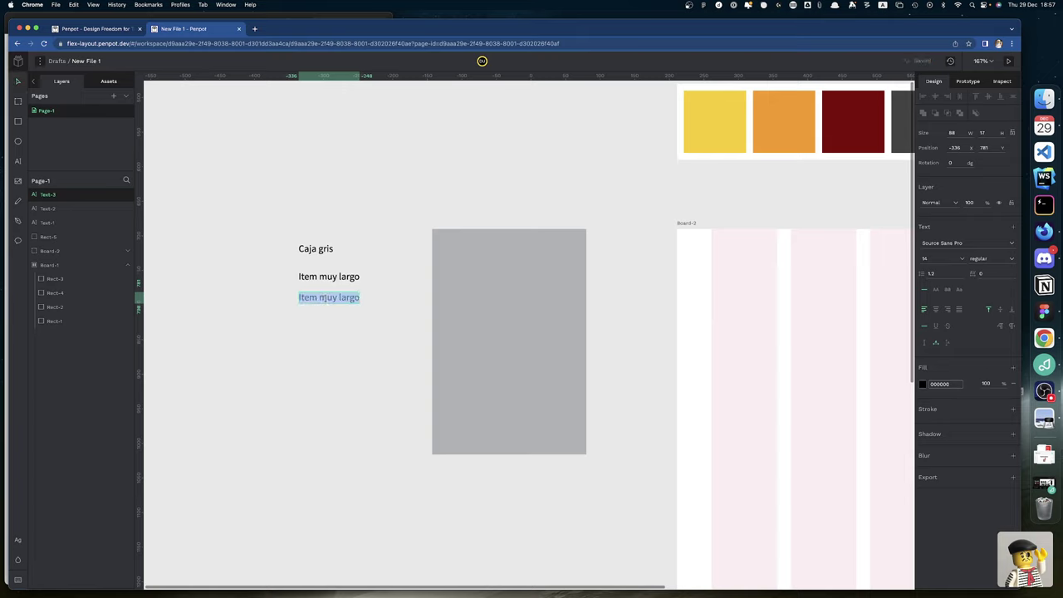
key(Right)
key(BackSpace)
key(BackSpace)
key(BackSpace)
key(BackSpace)
key(BackSpace)
key(BackSpace)
key(BackSpace)
key(BackSpace)
key(BackSpace)
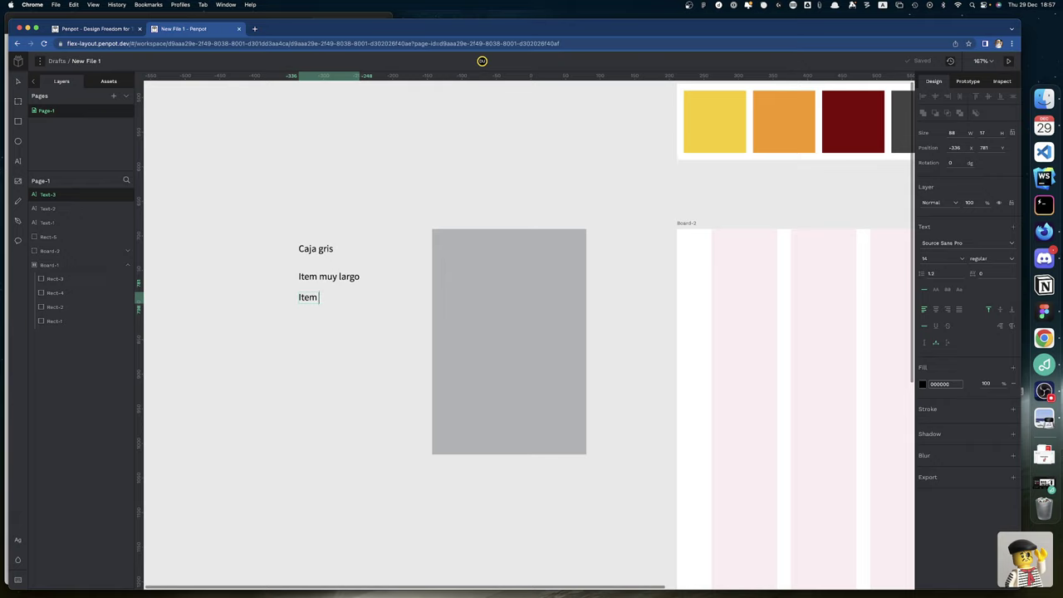
key(BackSpace)
key(Escape)
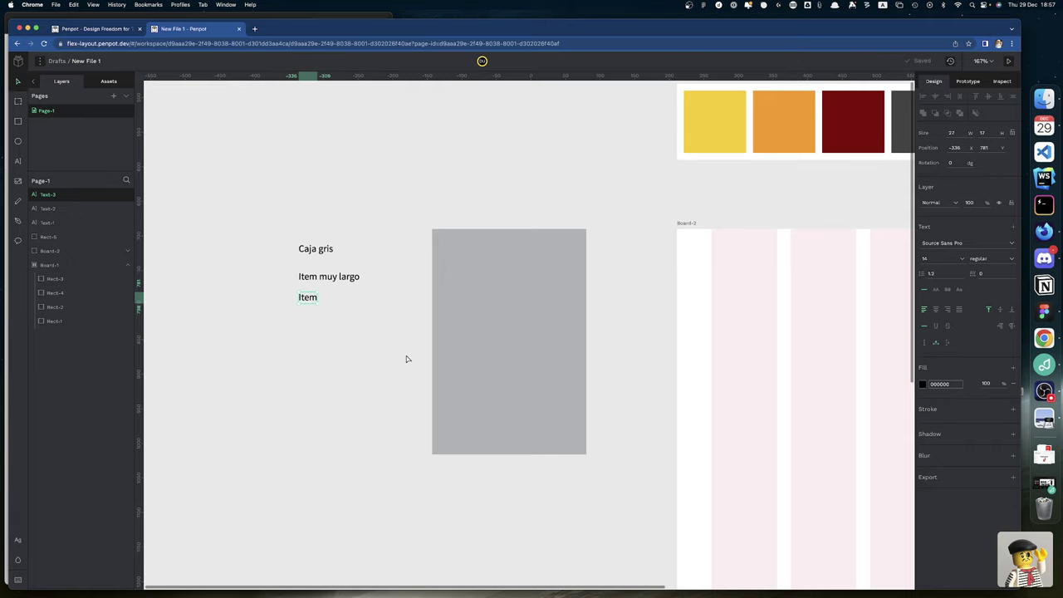
Switch to Firefox and open the Iconoir icon library at iconoir.com in a new tab
key(super+Tab)
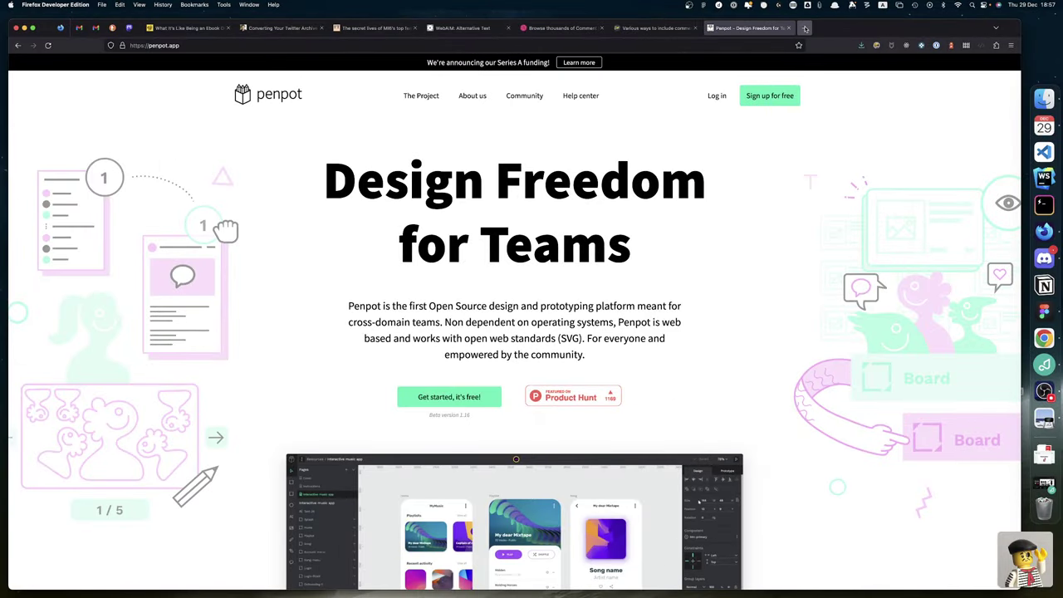
click(804, 28)
text(iconoir)
key(Return)
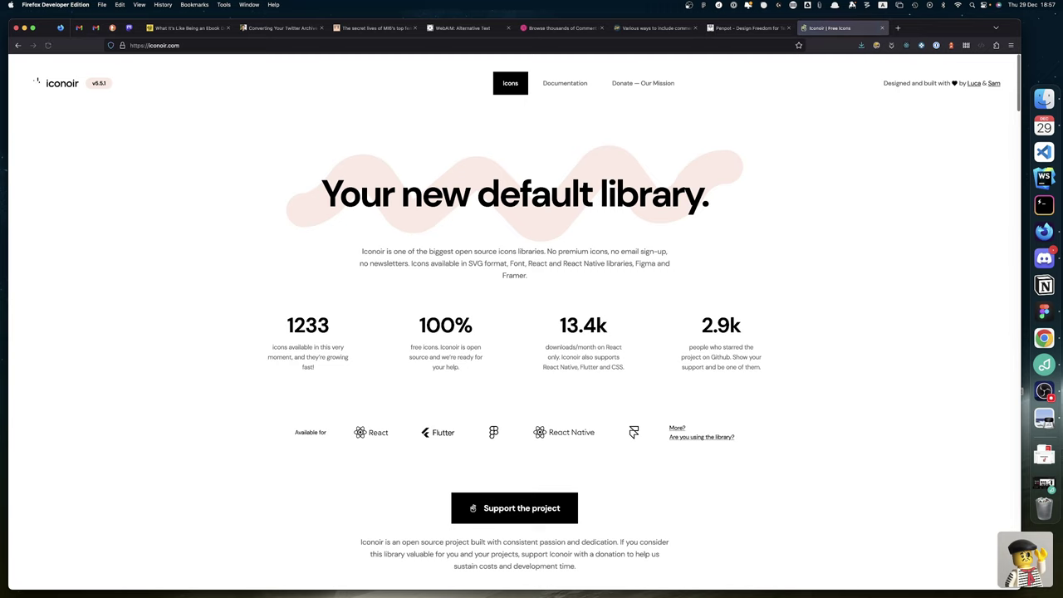
Copy the 3d-select-solid icon as SVG from Iconoir and paste it onto the Penpot canvas below the texts
scroll(545, 383, down, 10)
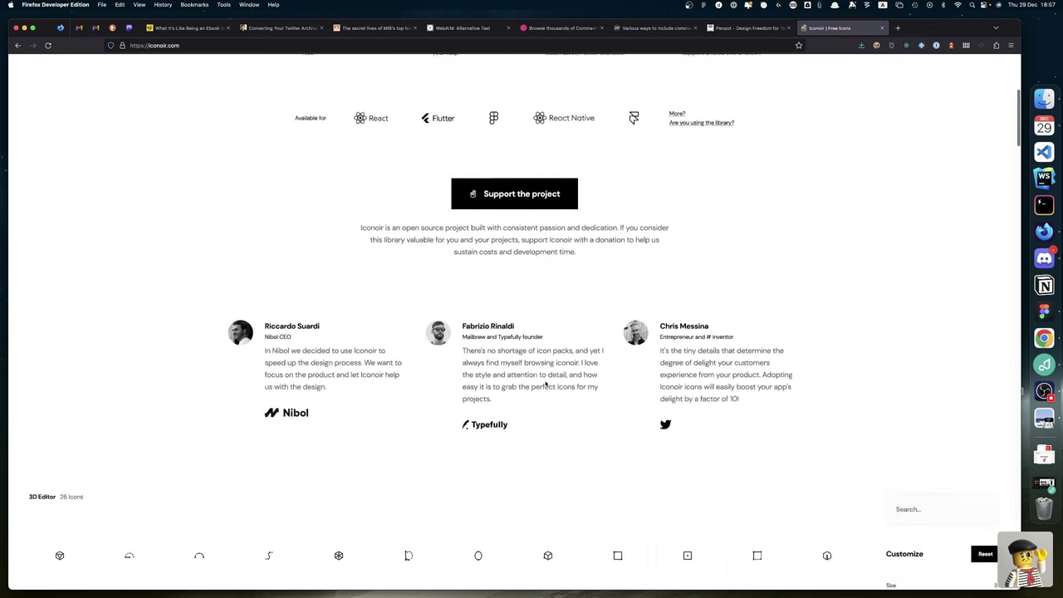
scroll(546, 384, down, 4)
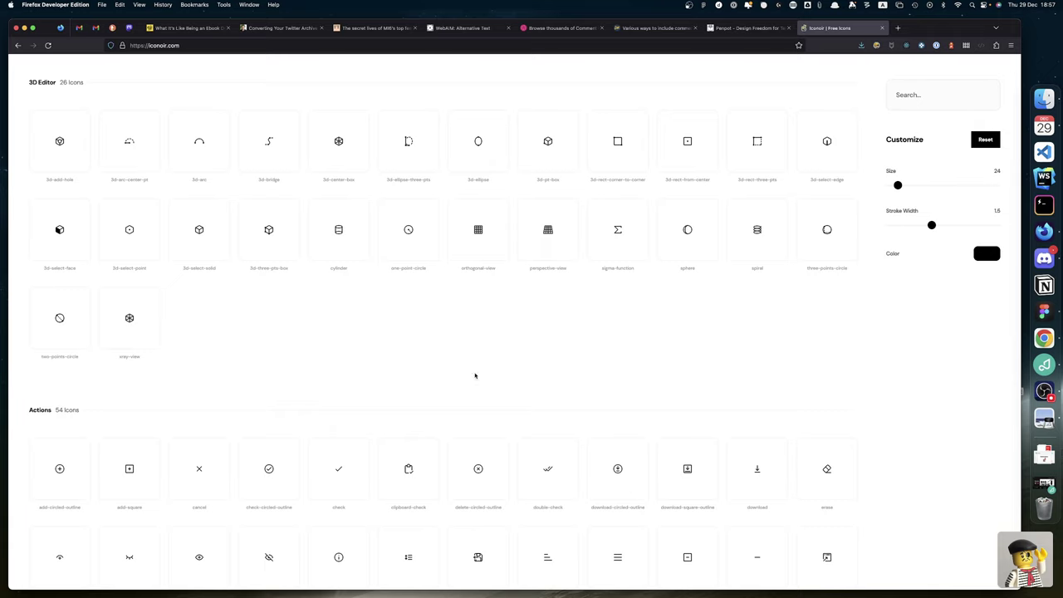
click(205, 219)
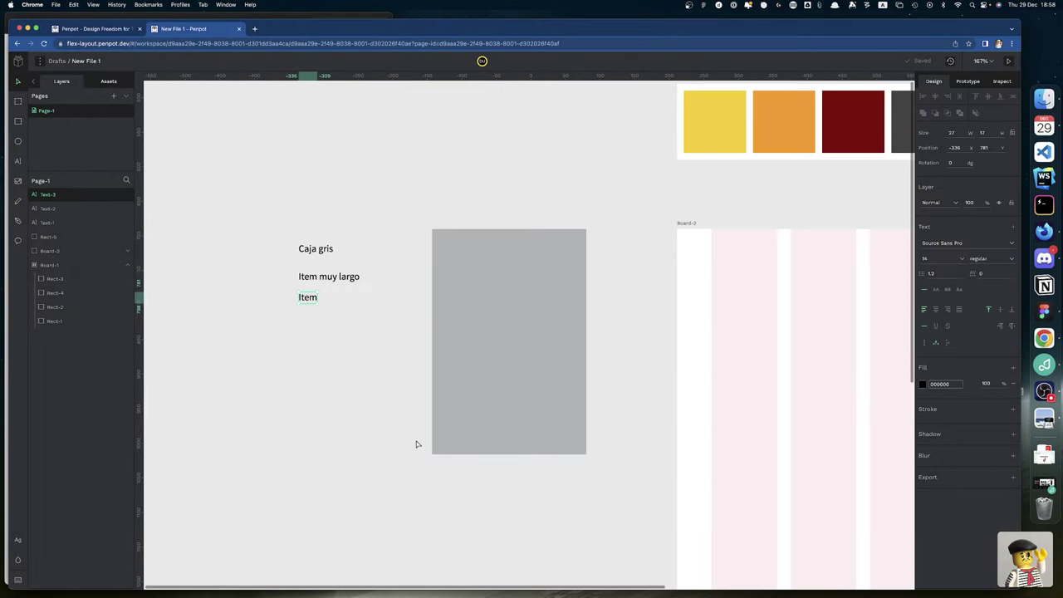
click(359, 444)
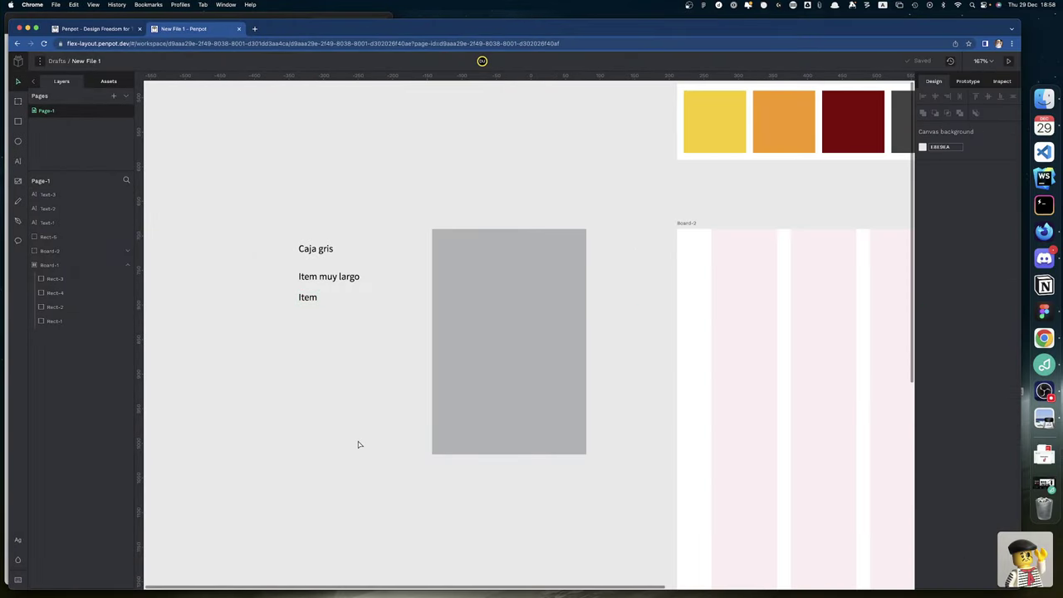
key(super+v)
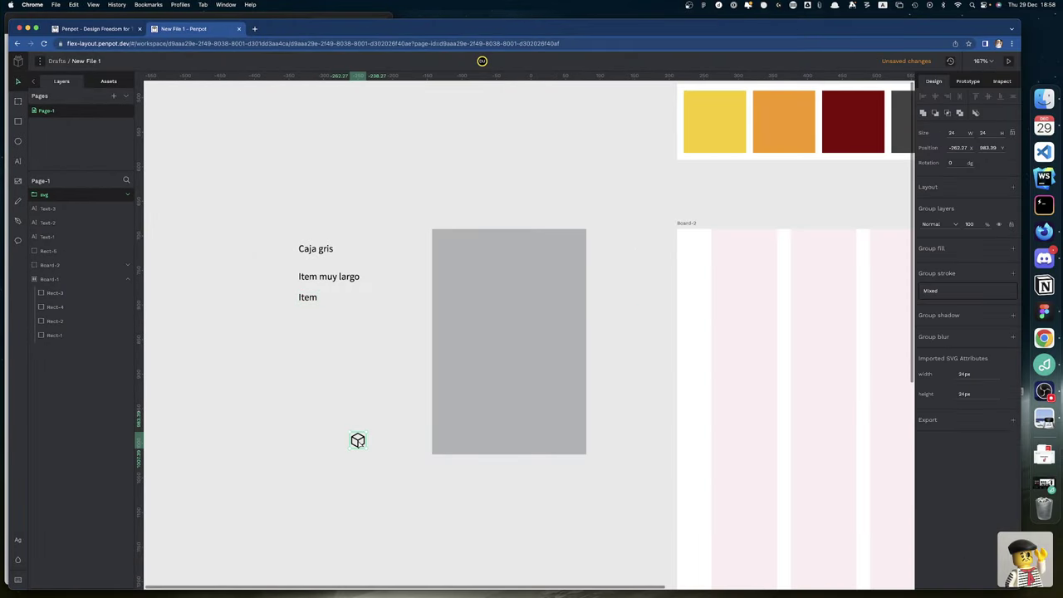
Copy the perspective-view icon as SVG from Iconoir and paste it onto the Penpot canvas beside the grey rectangle
key(ctrl+Left)
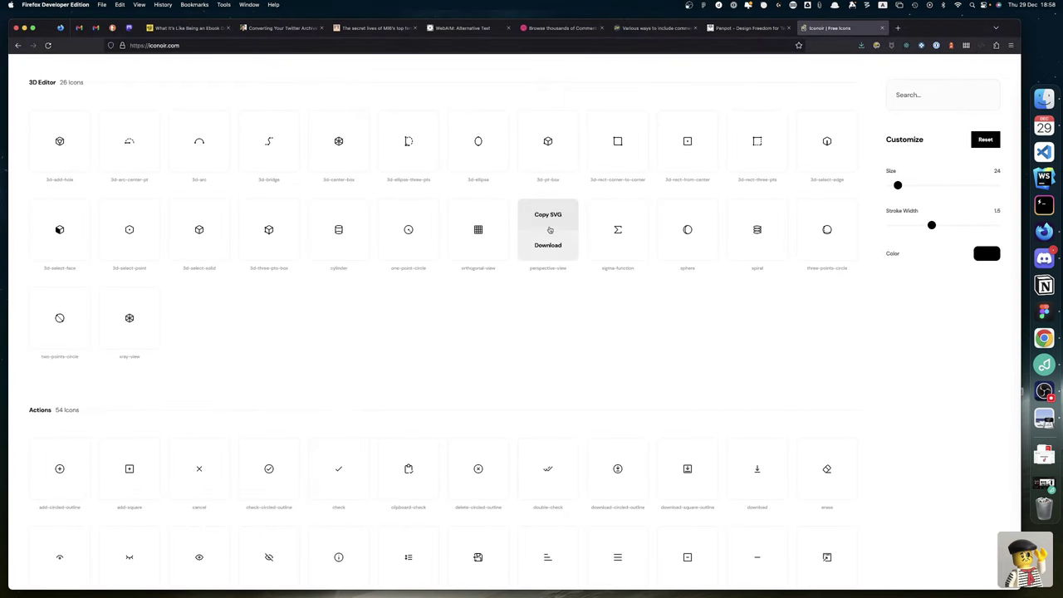
click(548, 217)
key(ctrl+Right)
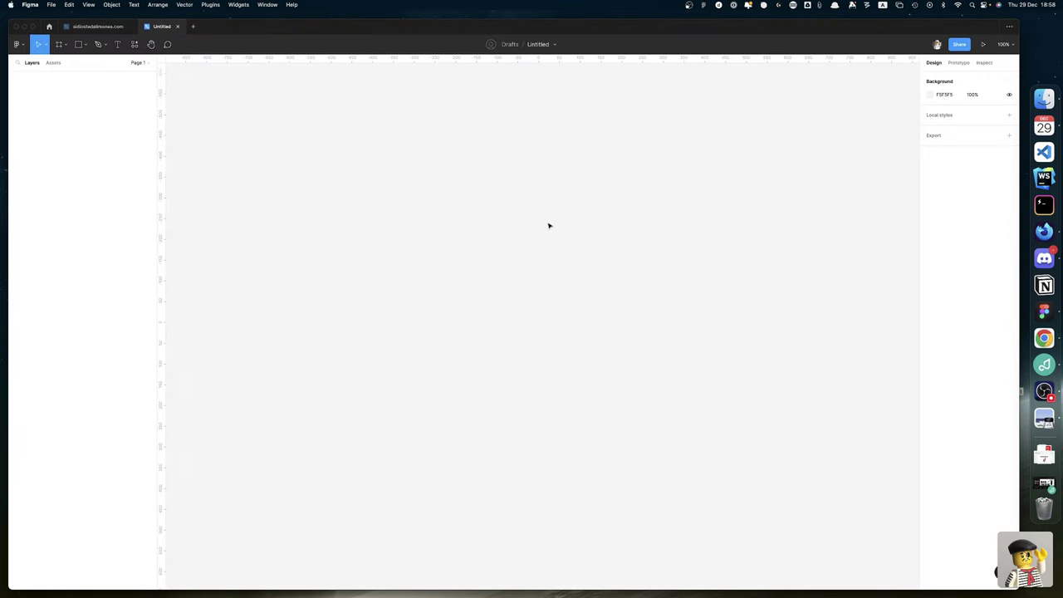
key(ctrl+Right)
key(ctrl+Left)
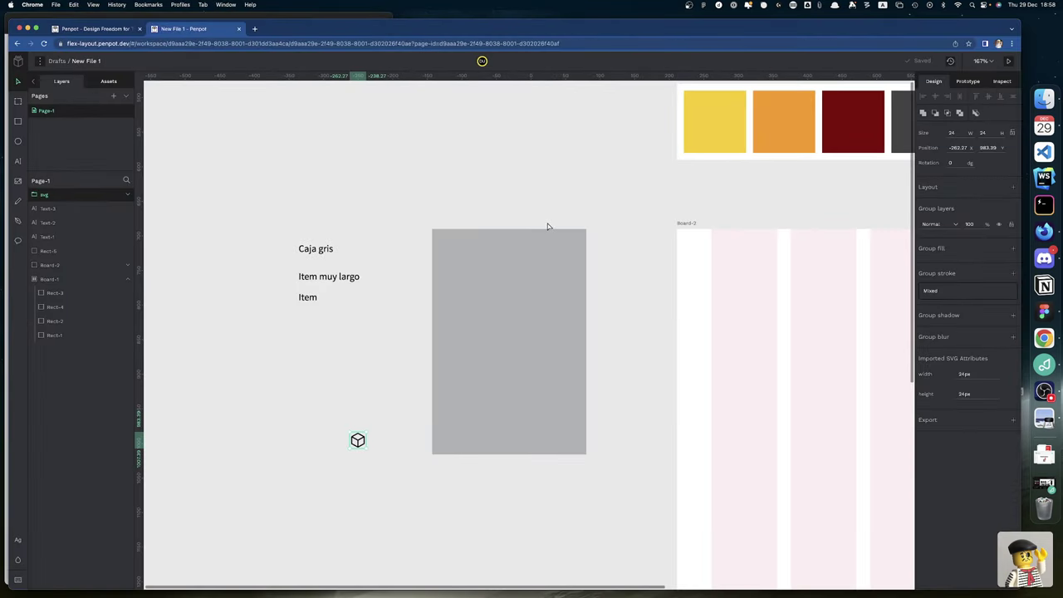
click(410, 364)
key(ctrl+v)
Switch back to Iconoir in Firefox and search the icon library for "ovni" and "alien"
key(ctrl+Left)
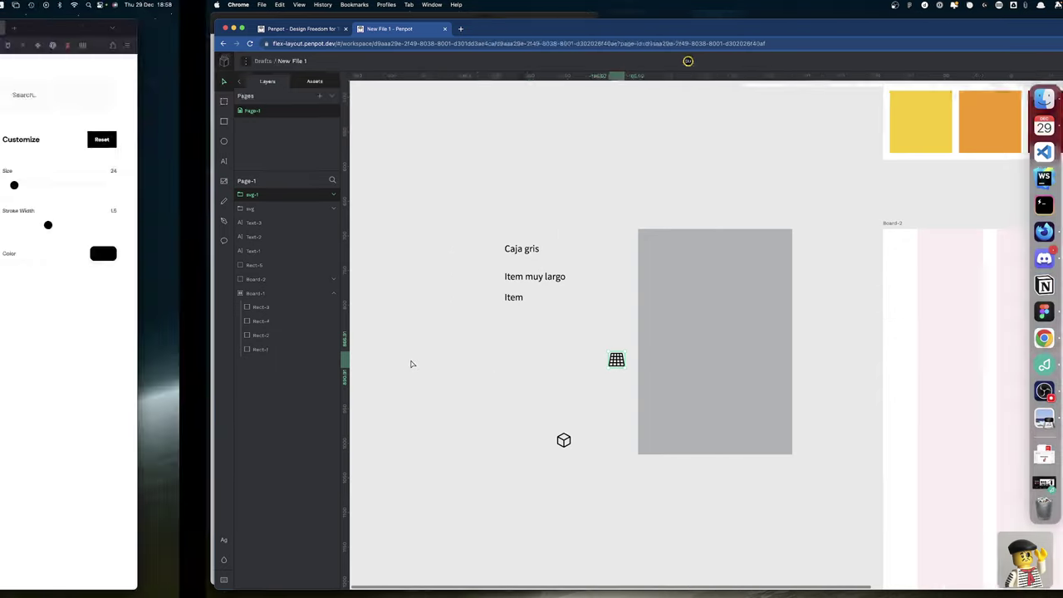
scroll(549, 417, down, 2)
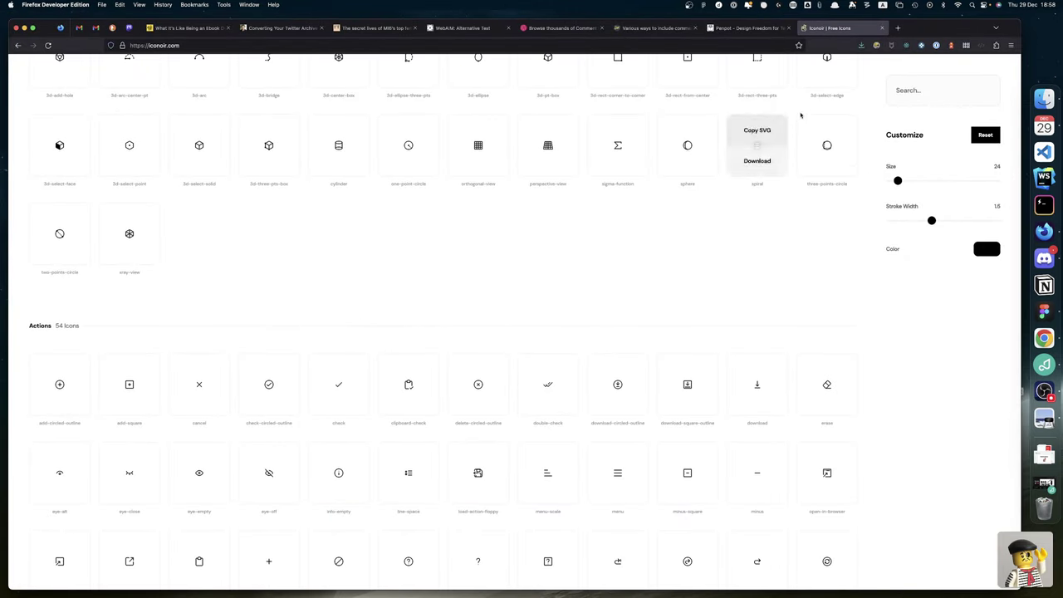
click(926, 91)
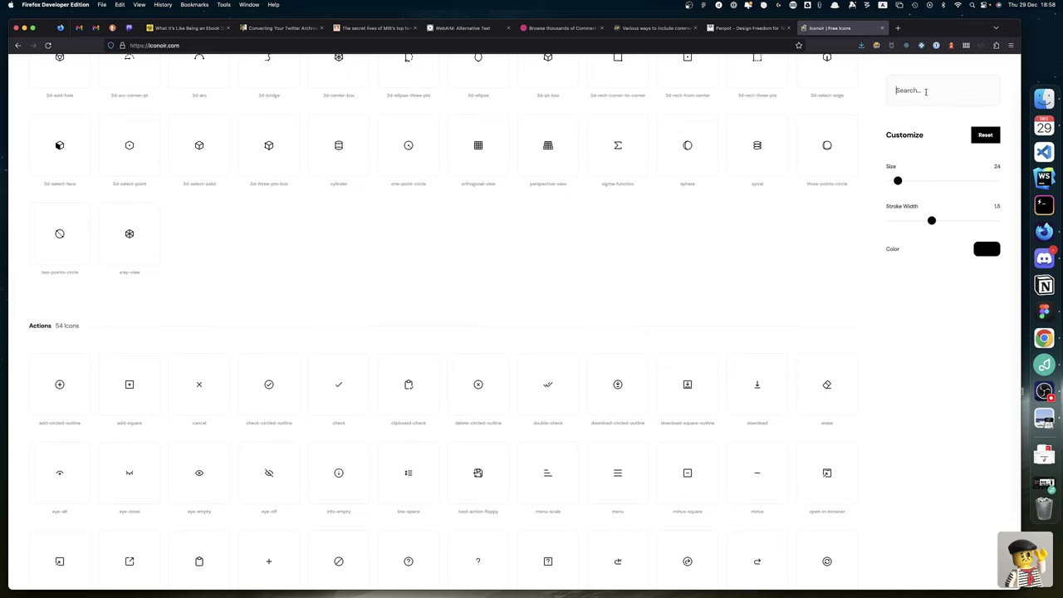
text(ui)
key(BackSpace)
key(BackSpace)
text(ovni)
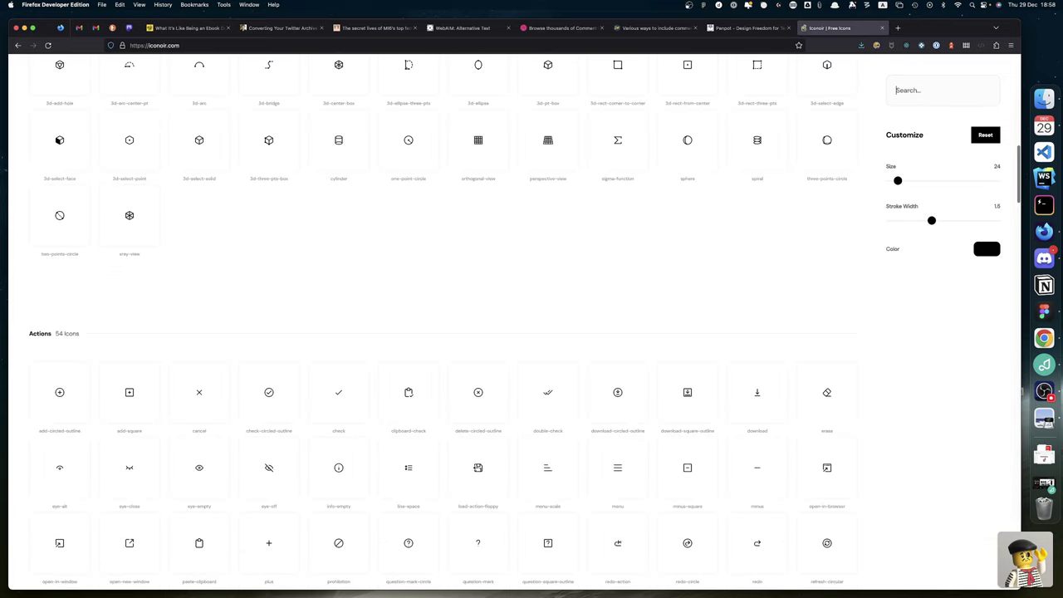
key(BackSpace)
key(BackSpace)
key(BackSpace)
key(BackSpace)
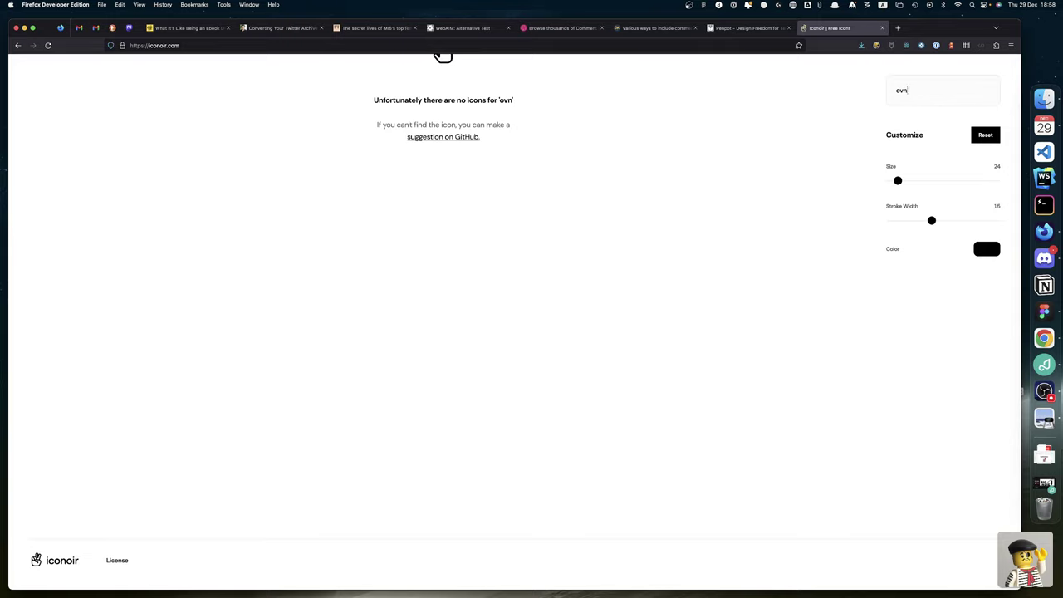
text(alien)
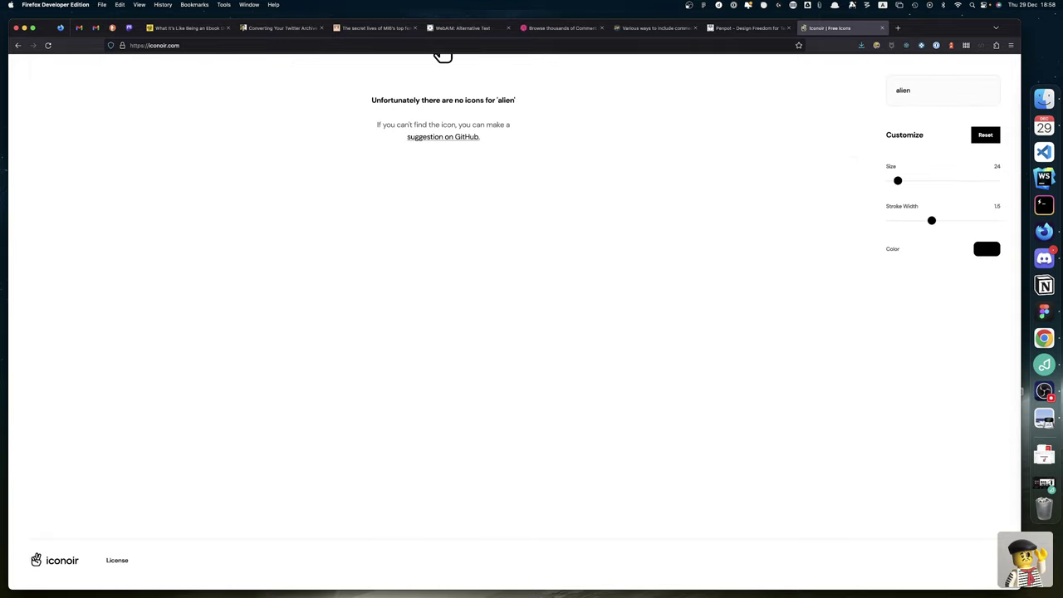
Search Iconoir for "star", and copy the three-stars icon as SVG onto the Penpot canvas below the cube icon
key(super+a)
text(star)
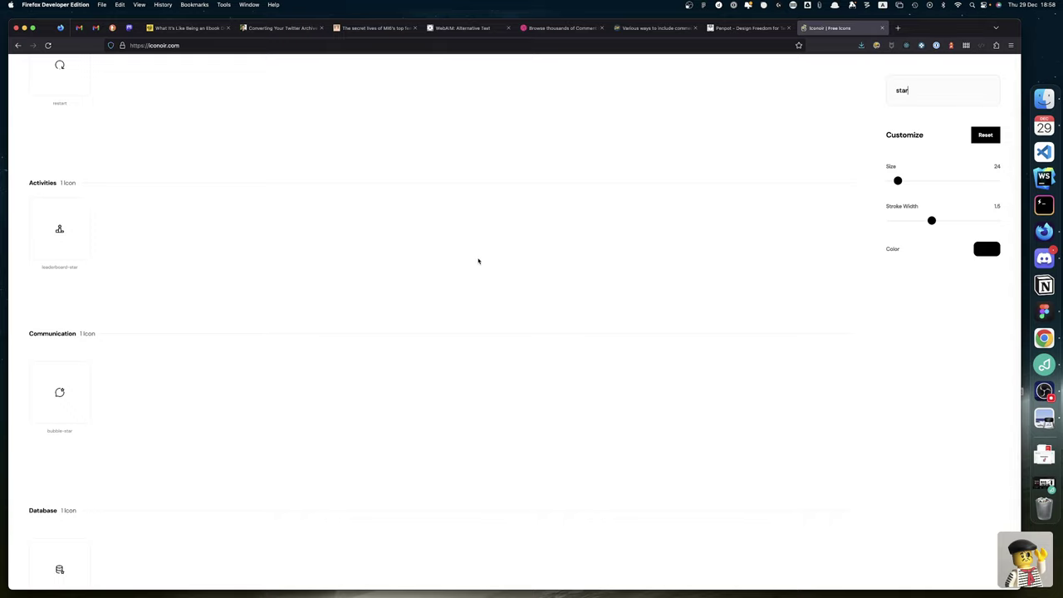
scroll(244, 344, down, 5)
scroll(244, 344, down, 8)
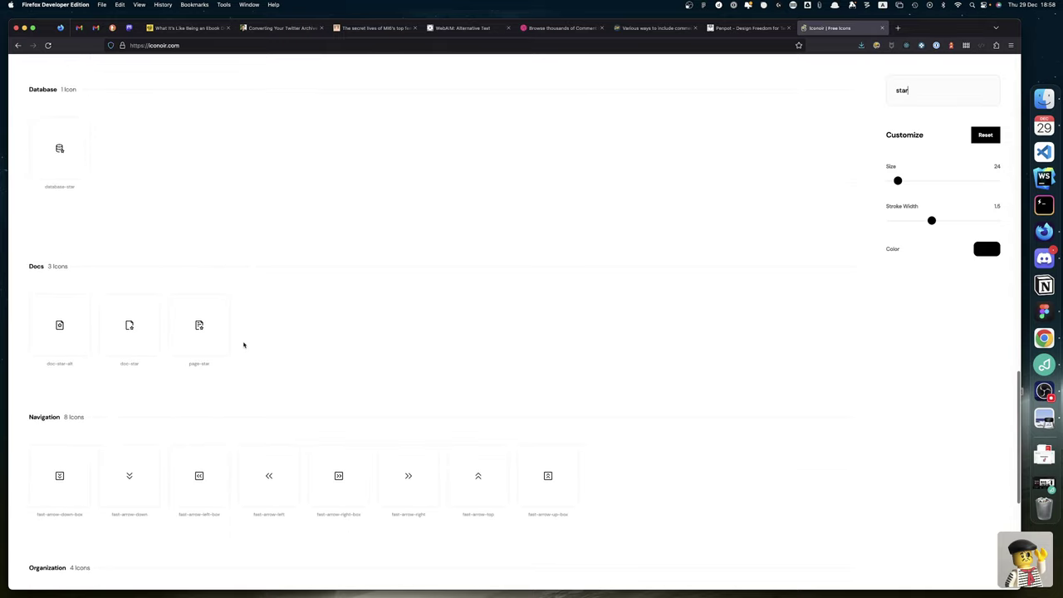
scroll(244, 345, down, 2)
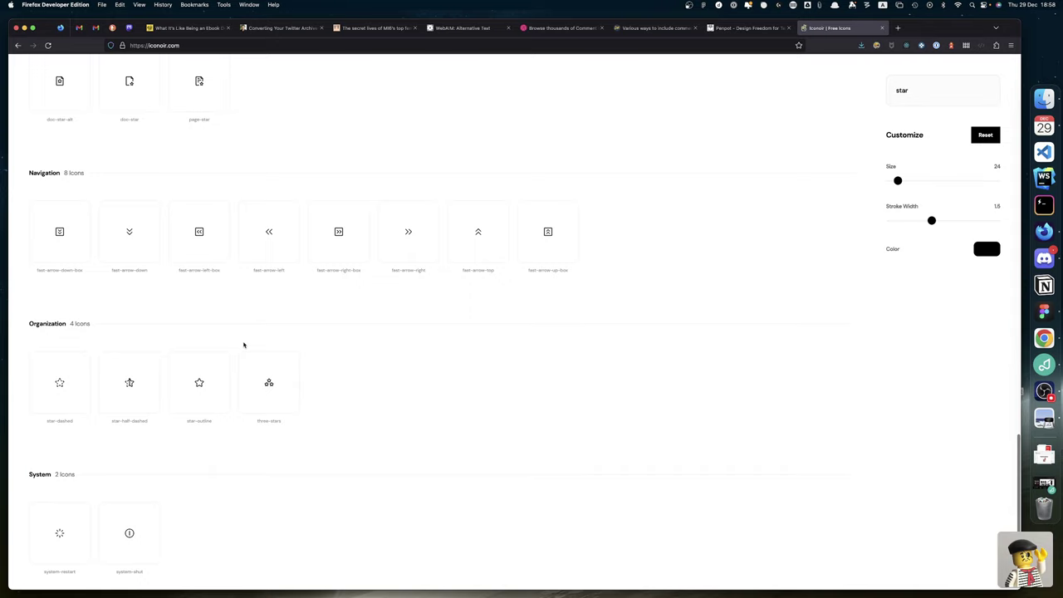
scroll(243, 345, down, 3)
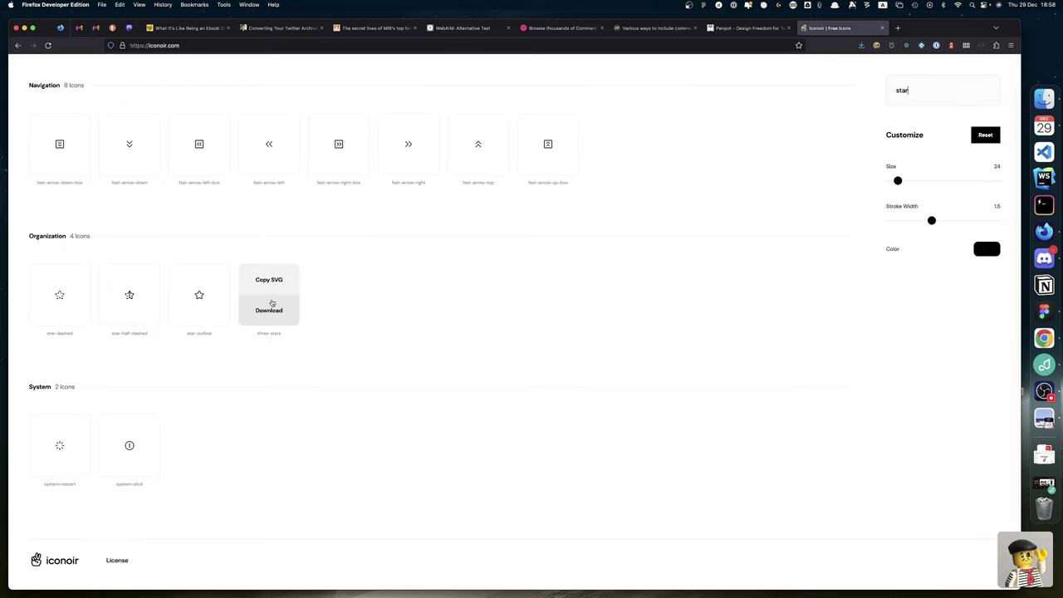
click(274, 280)
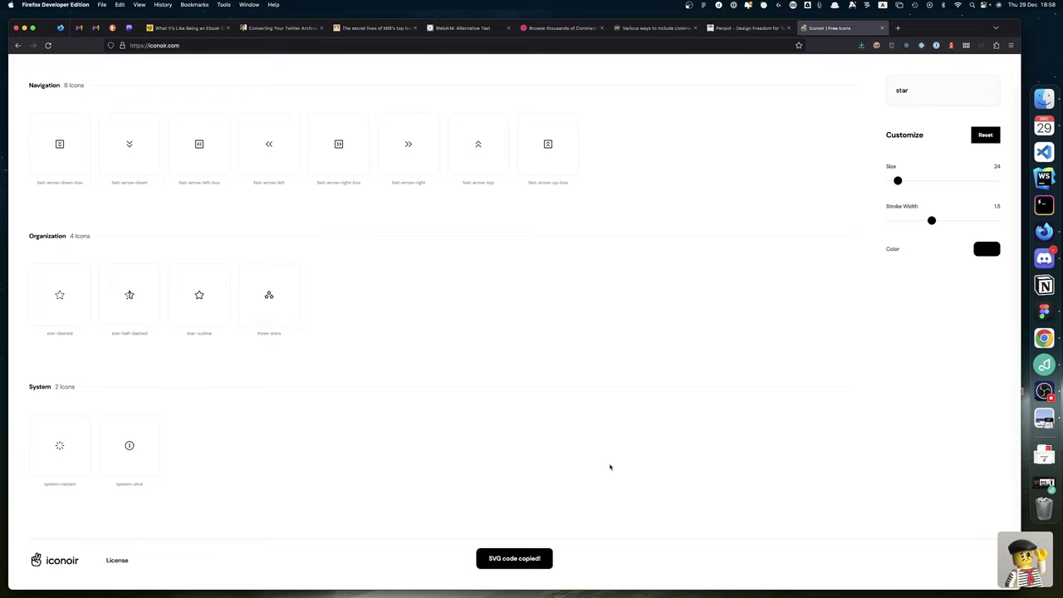
key(super+Tab)
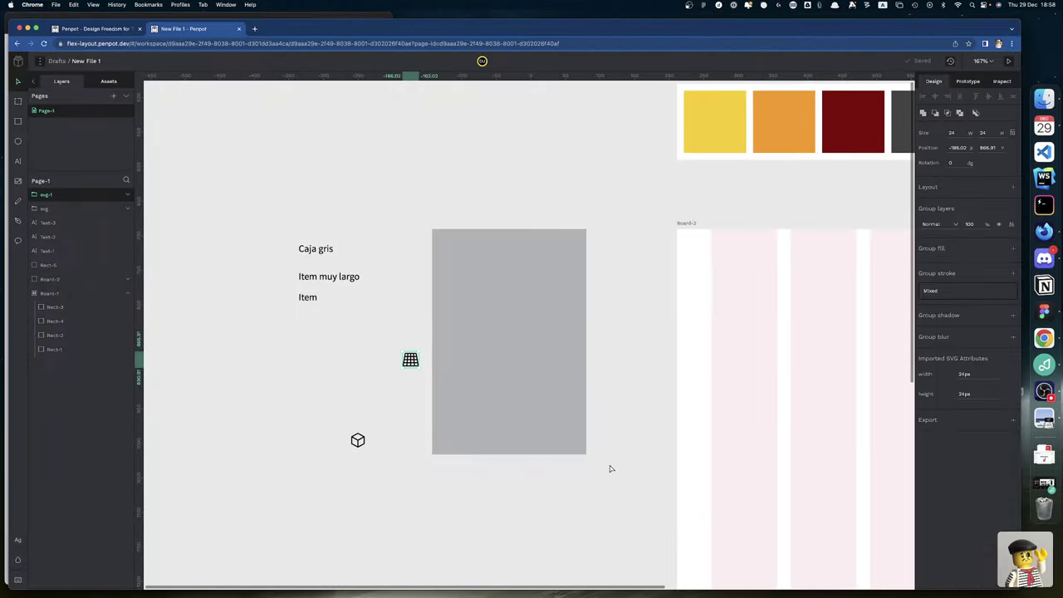
key(super+v)
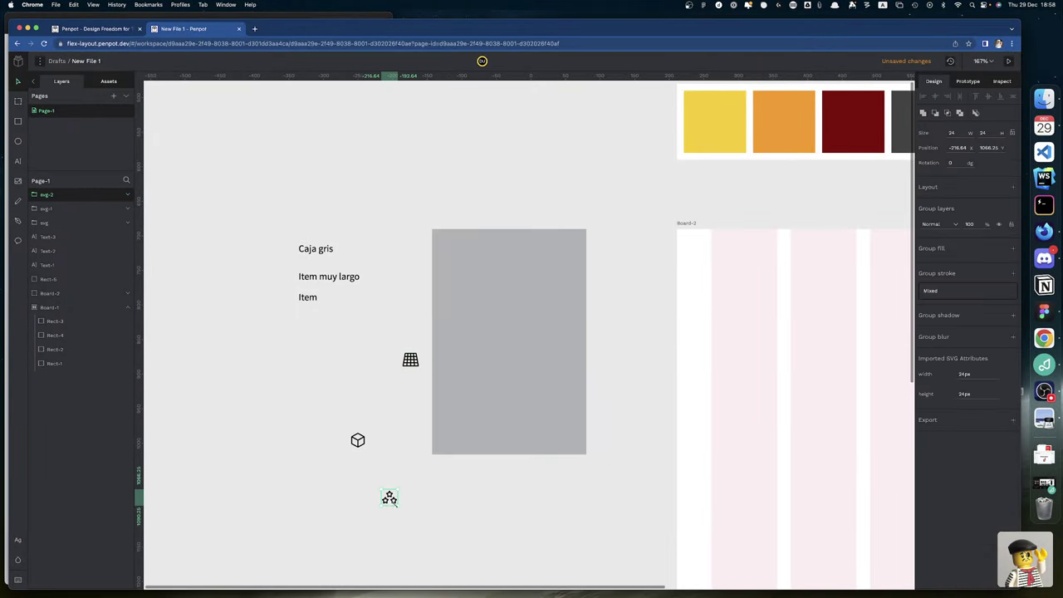
Move the stars, cube and grid icons away from the grey rectangle to the free area beyond the texts
drag(391, 502, 260, 472)
drag(358, 440, 253, 437)
drag(410, 359, 213, 367)
Try to duplicate the "Item" text just below itself, and retry loading the file
click(308, 297)
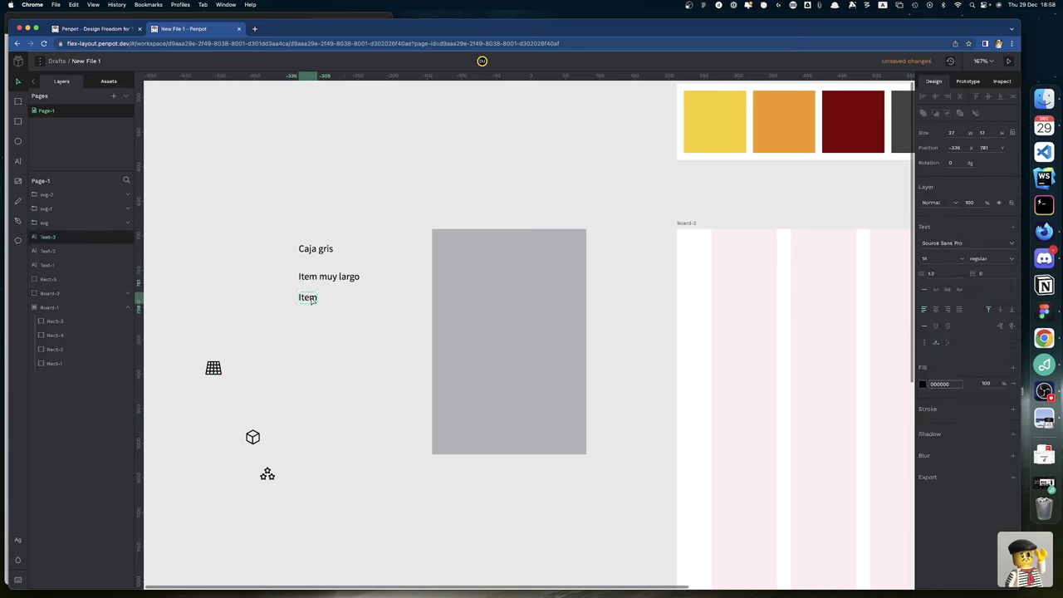
drag(308, 297, 313, 324)
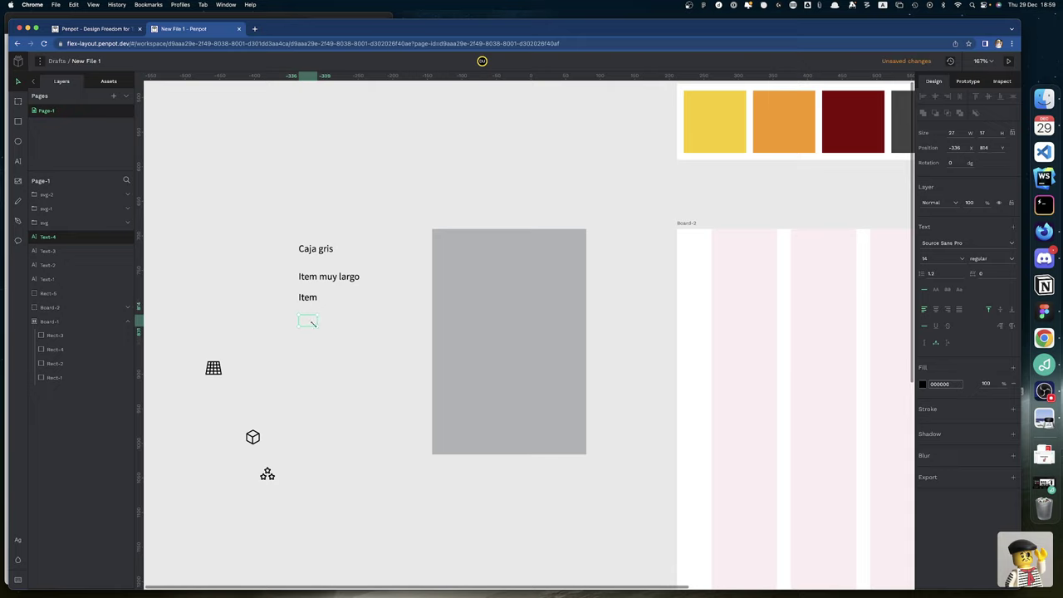
key(Delete)
click(307, 303)
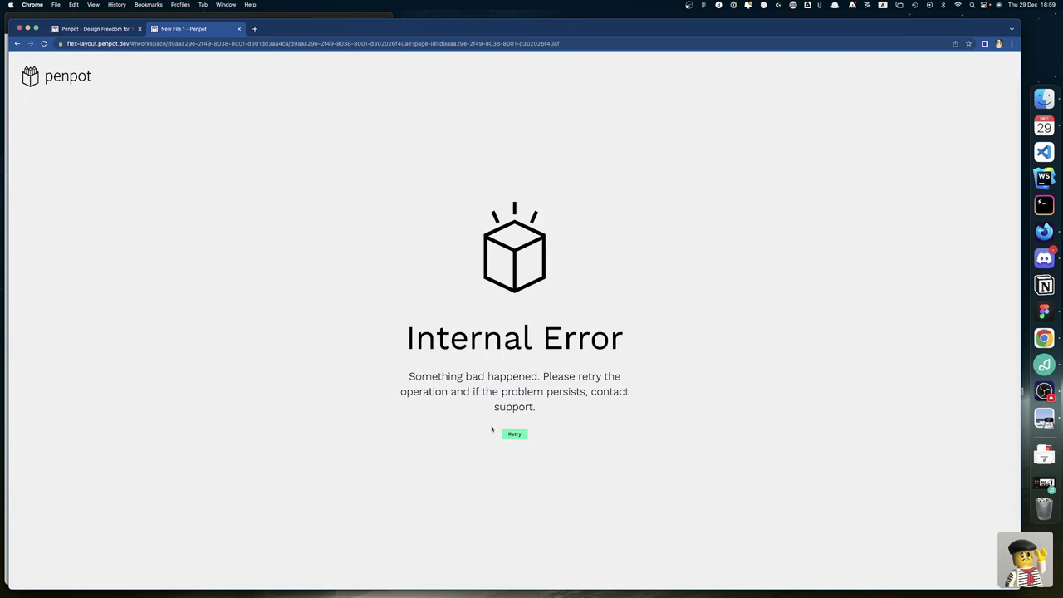
click(515, 435)
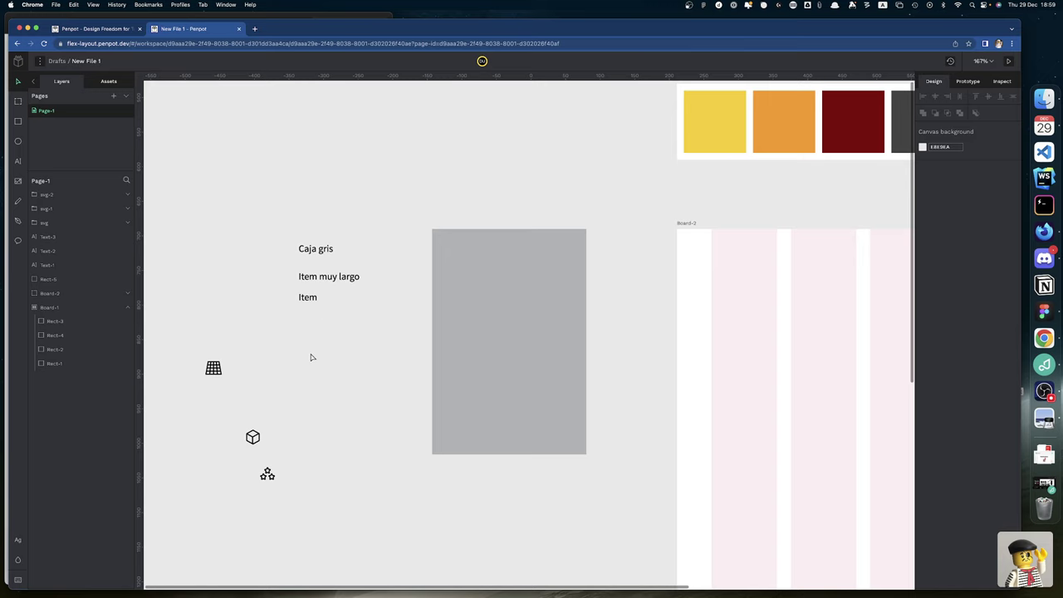
Duplicate the "Item" text further down and change the copy to "Otro item"
drag(309, 299, 313, 357)
double_click(313, 357)
key(Right)
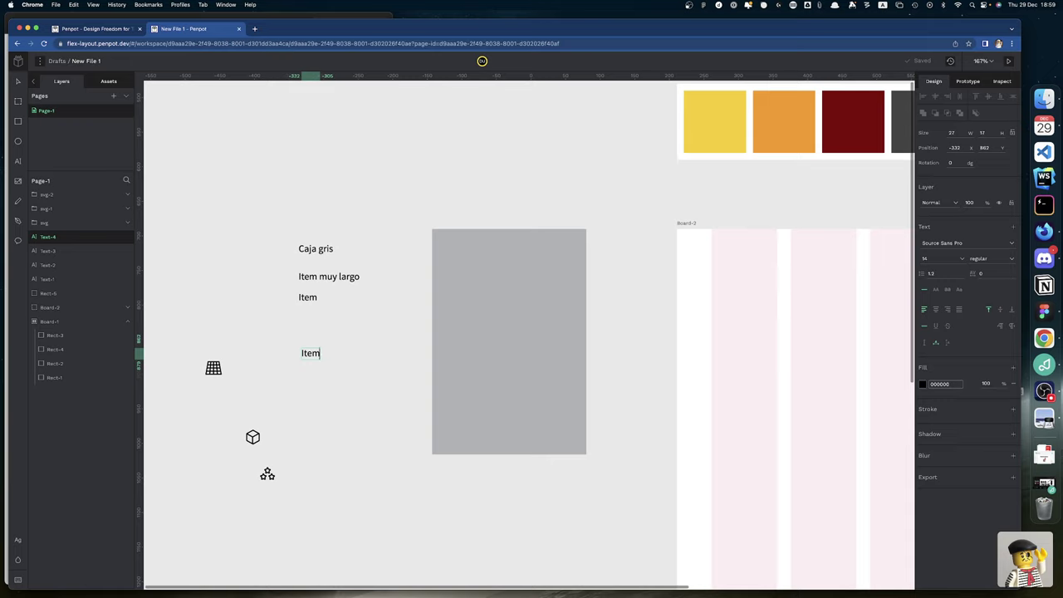
text(tro)
key(Delete)
text(i)
key(Escape)
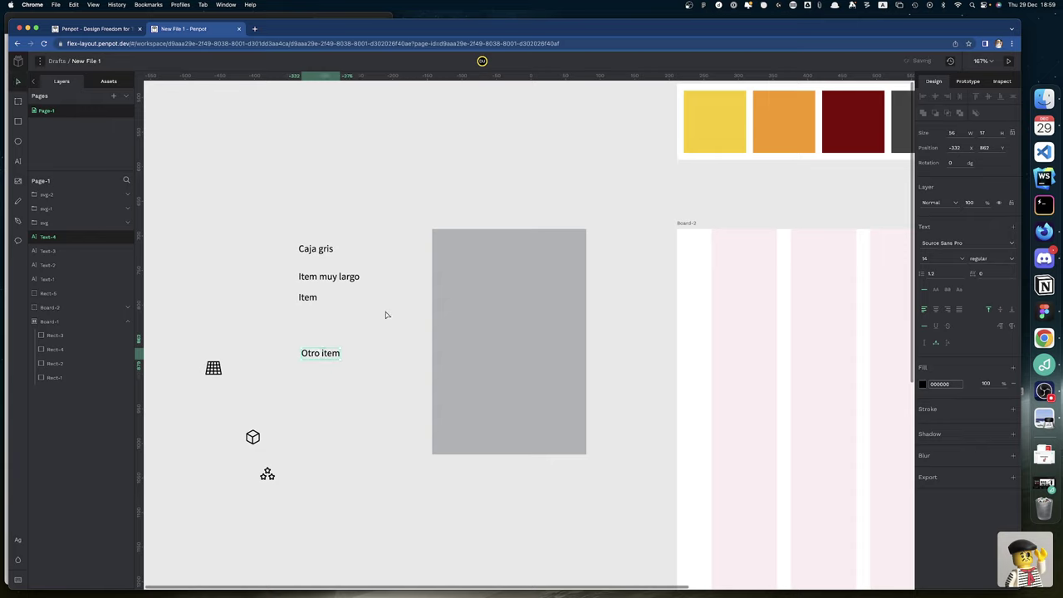
Format the "Caja gris" text in bold at font size 18
click(311, 253)
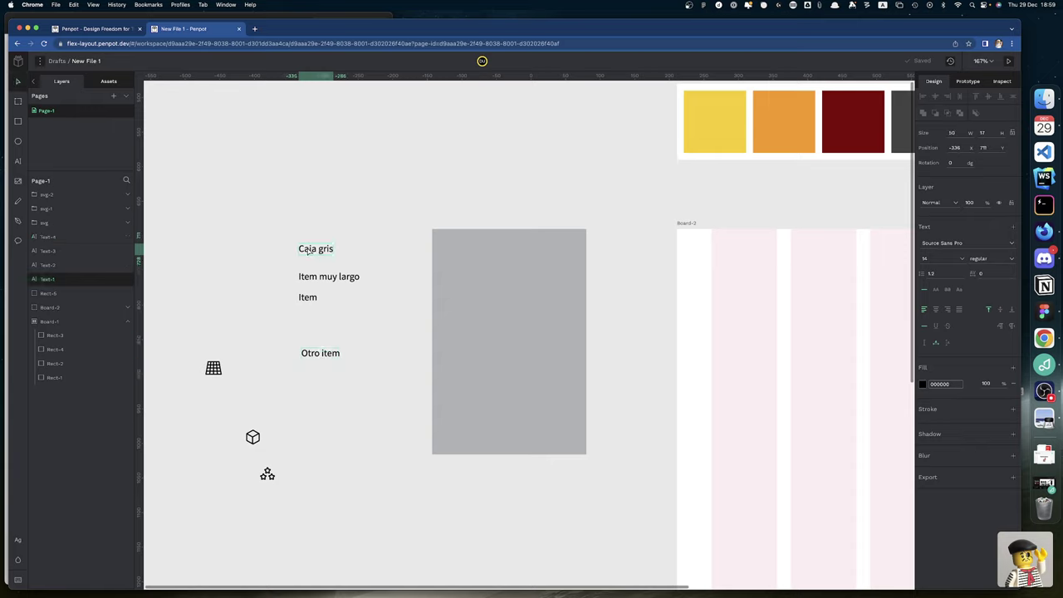
click(934, 257)
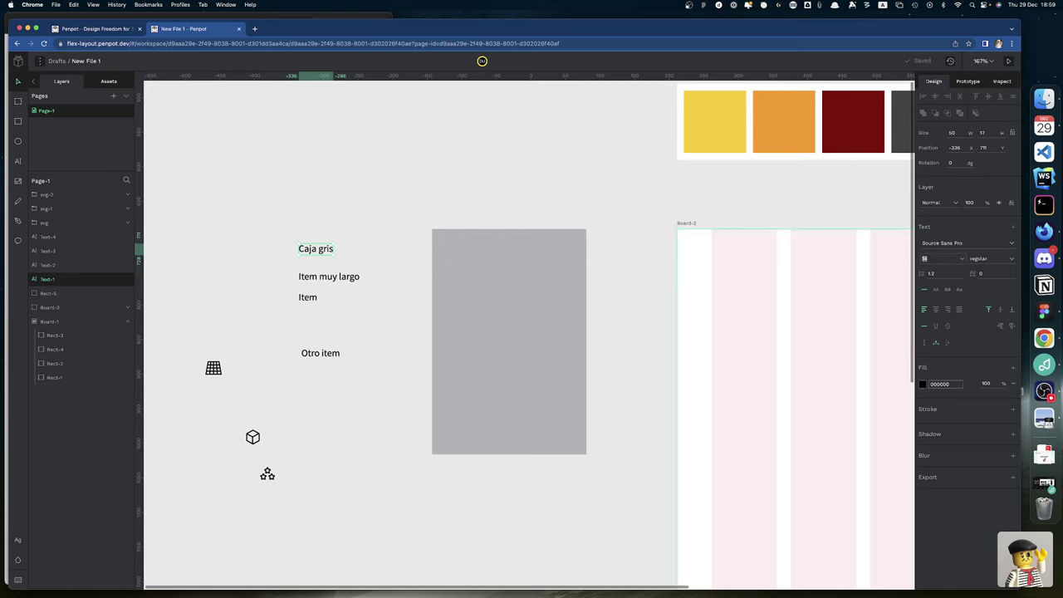
text(18)
key(Tab)
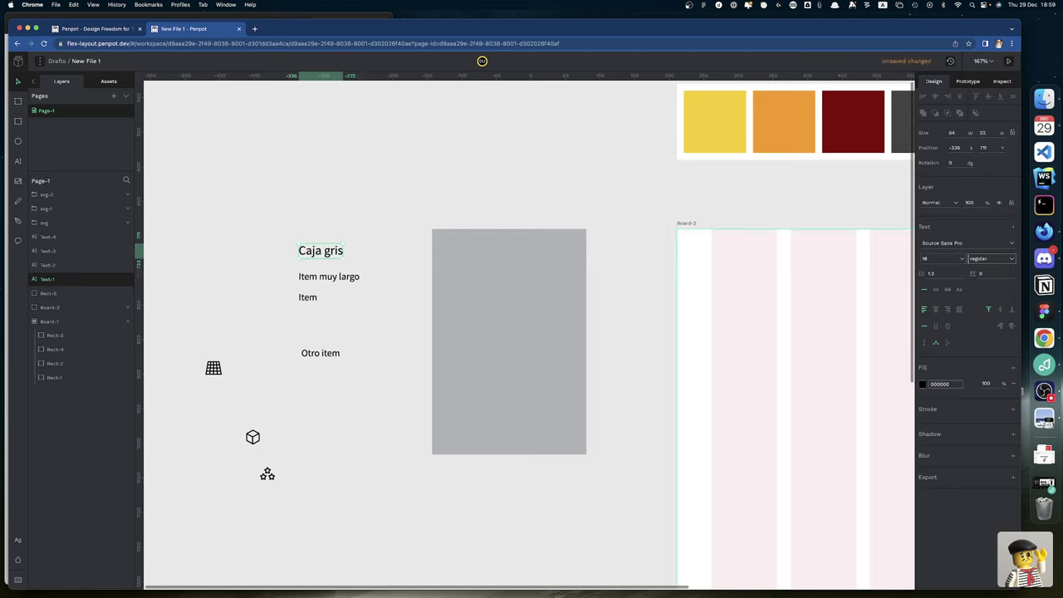
key(b)
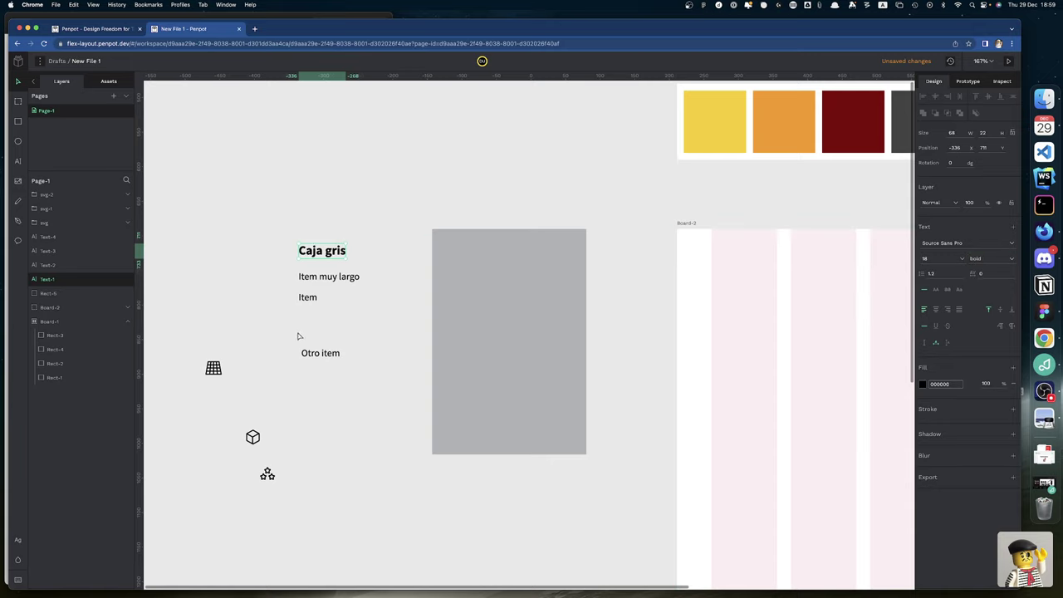
Move the "Caja gris" text onto the upper part of the grey rectangle and change its copy to "Título del bloque"
click(362, 223)
drag(332, 250, 471, 253)
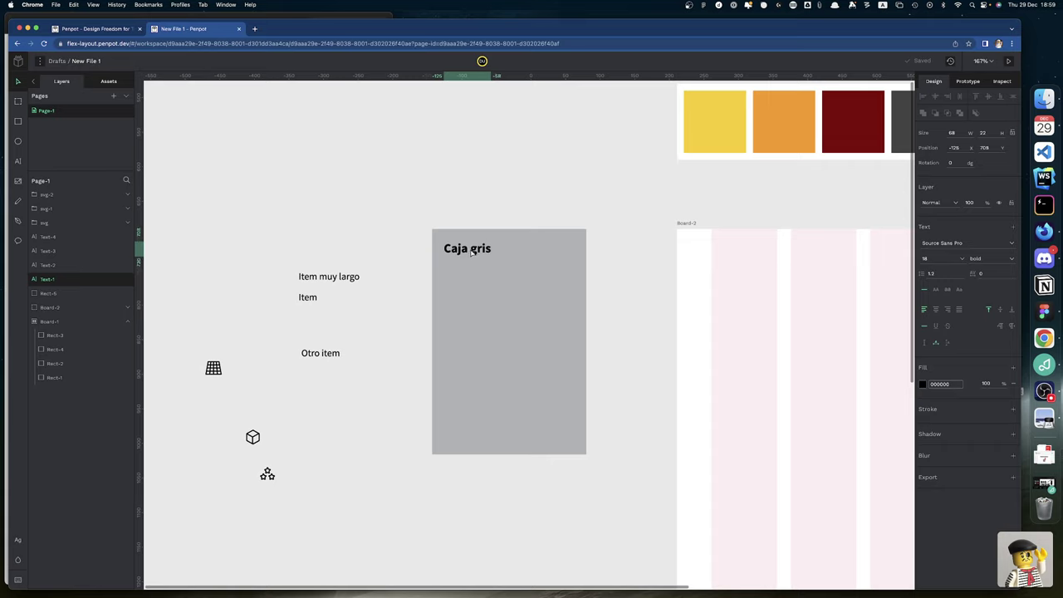
click(471, 252)
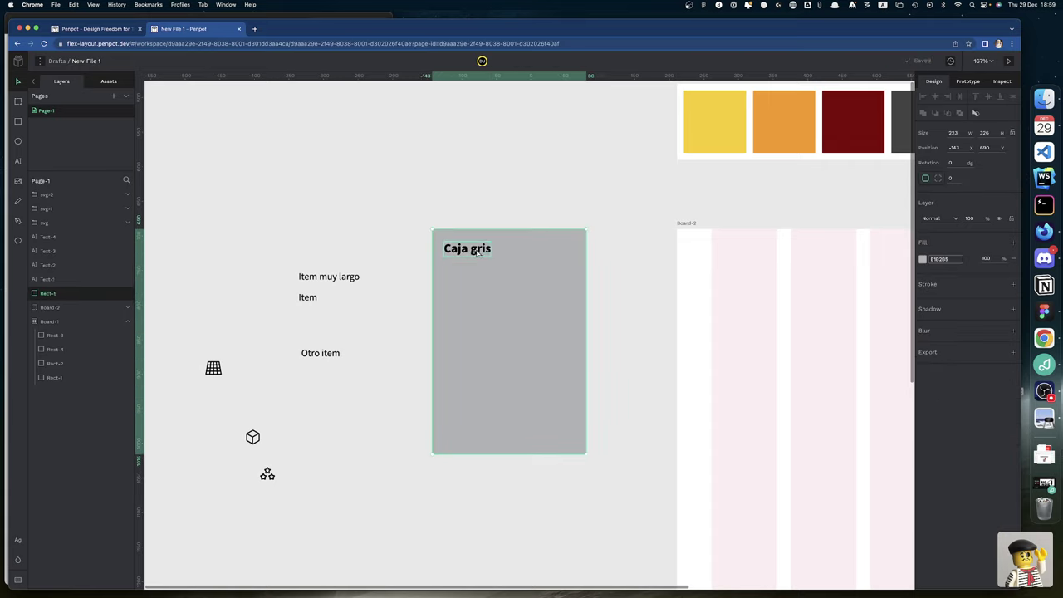
double_click(478, 253)
text(T)
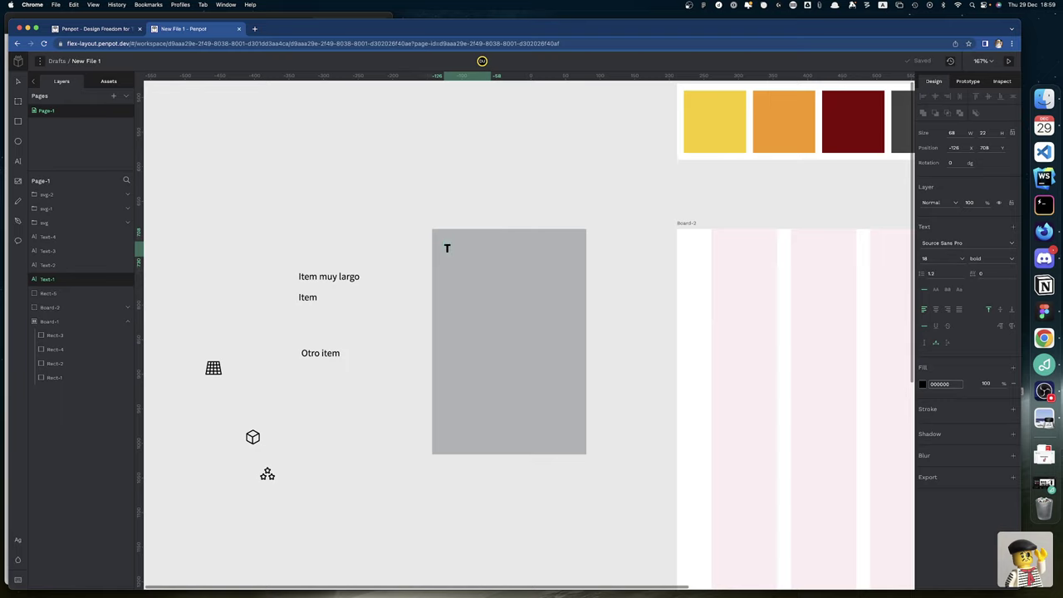
text(ítulo)
text(del bloque)
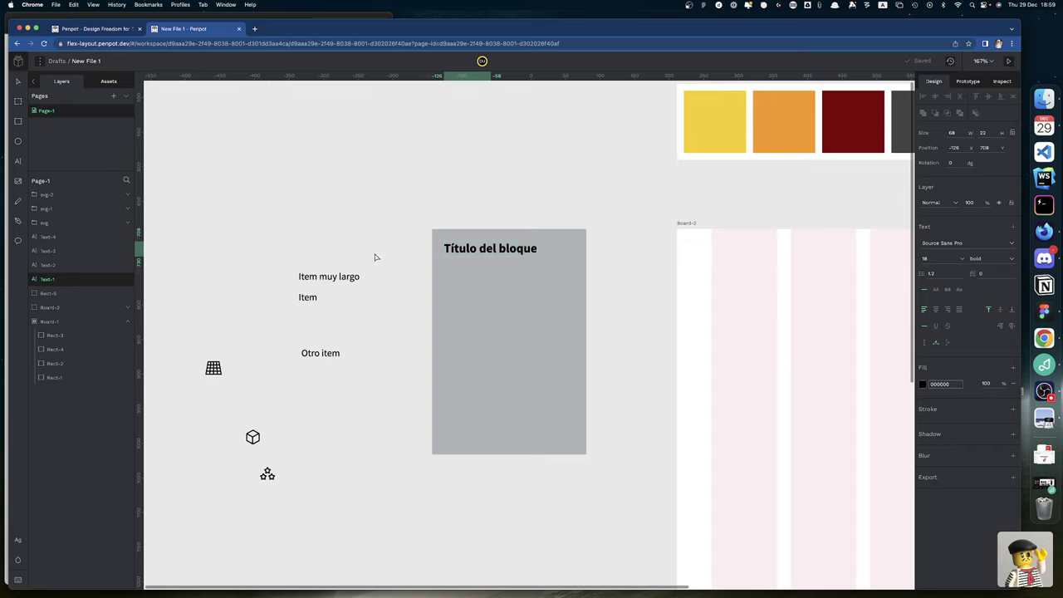
key(Escape)
Move the "Item muy largo", "Item" and "Otro item" texts into the grey card, stacked below the title
drag(318, 282, 472, 283)
drag(312, 301, 462, 308)
drag(325, 349, 465, 332)
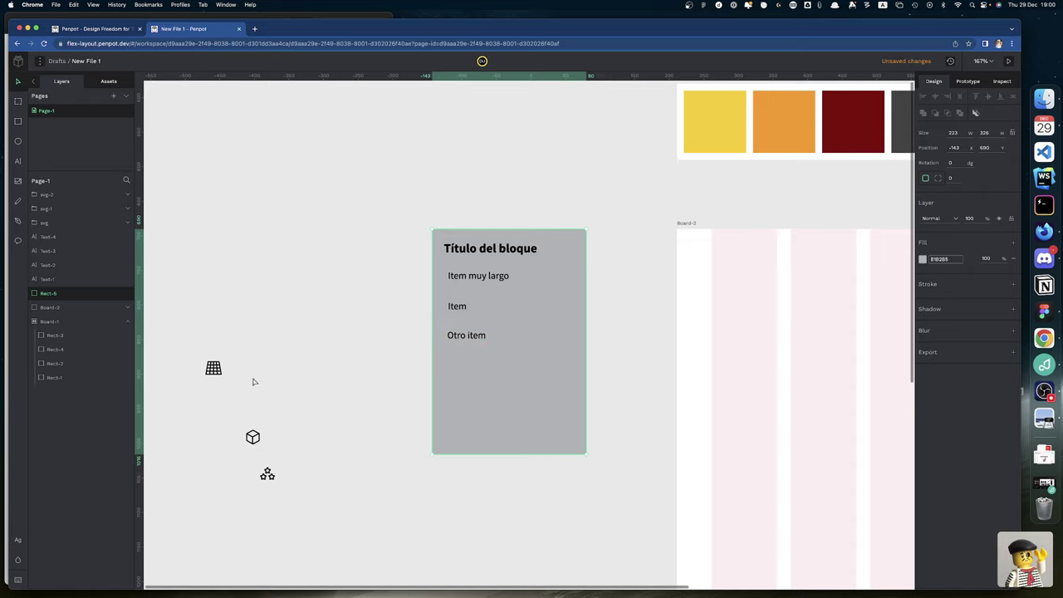
Place the grid, cube and stars icons along the card's right side, beside the first, second and third item texts respectively
drag(215, 368, 564, 281)
drag(253, 437, 561, 301)
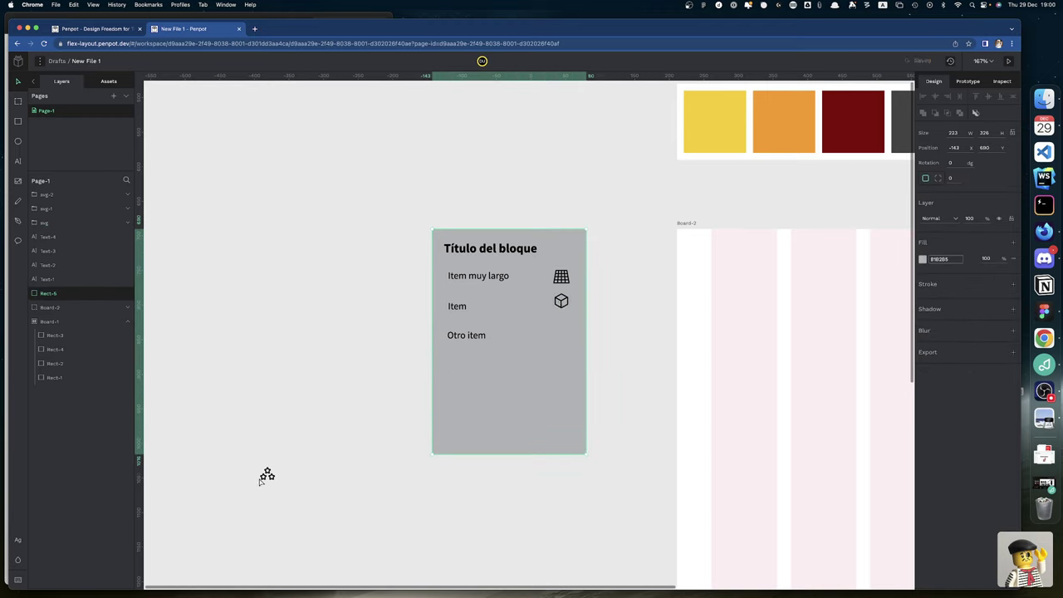
drag(266, 475, 498, 355)
click(197, 509)
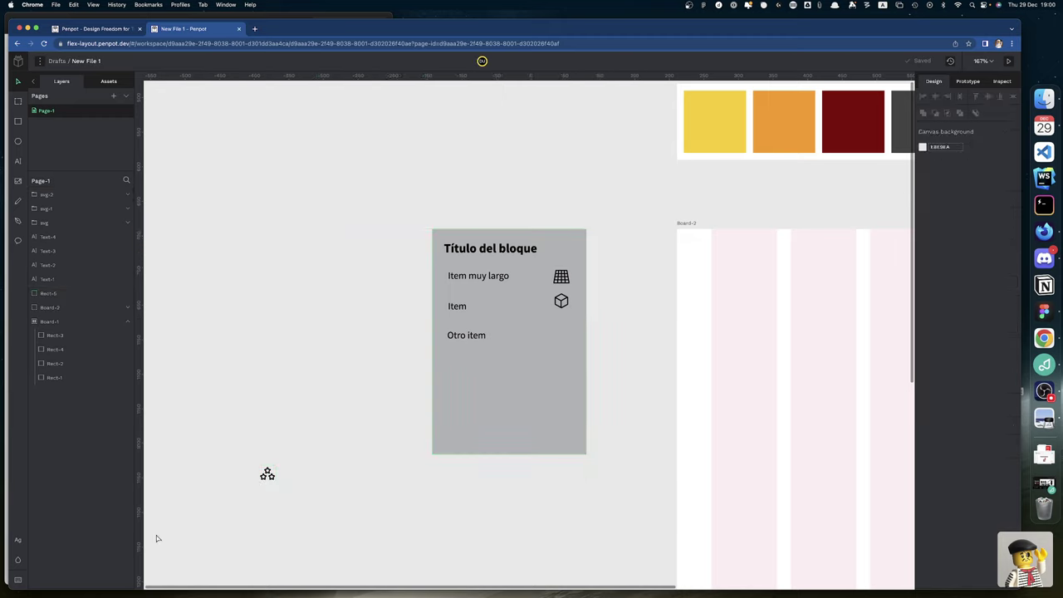
drag(267, 478, 470, 405)
click(287, 516)
click(267, 474)
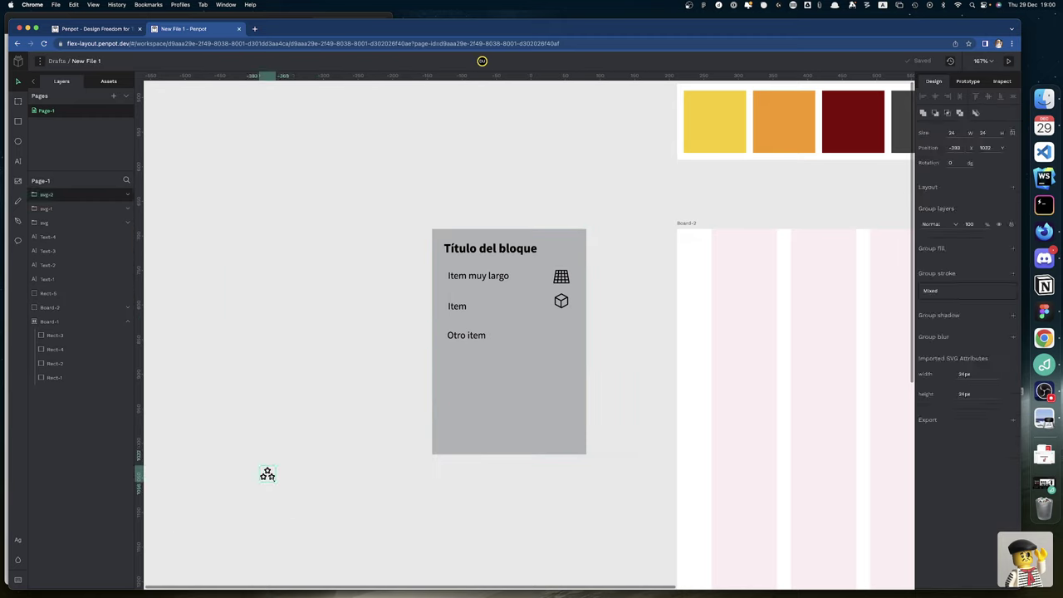
drag(271, 479, 564, 340)
click(227, 391)
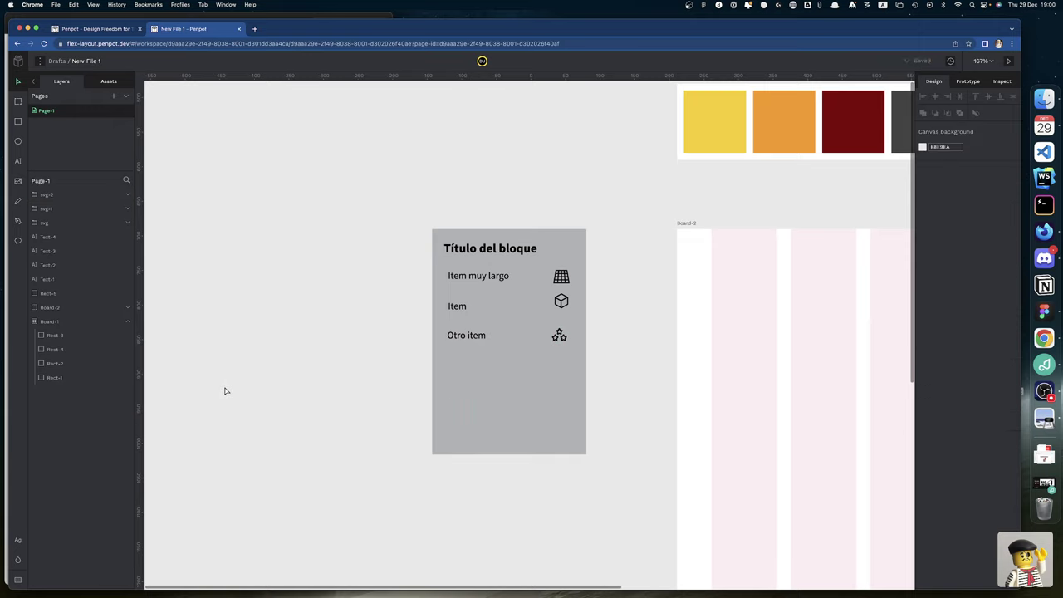
Draw a button rectangle about 218 by 45 px, place it in the card's lower part, and fill it with crimson
key(r)
mouse_move(213, 348)
mouse_down()
mouse_move(331, 388)
mouse_move(382, 377)
mouse_move(364, 379)
mouse_move(519, 403)
mouse_move(534, 414)
mouse_move(522, 419)
mouse_move(553, 403)
mouse_up()
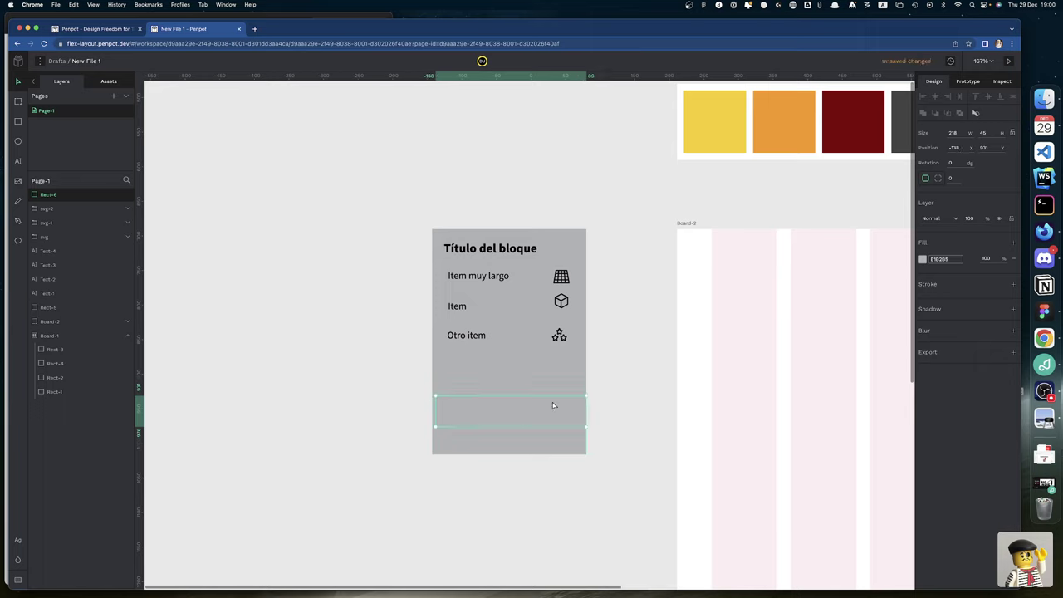
click(955, 259)
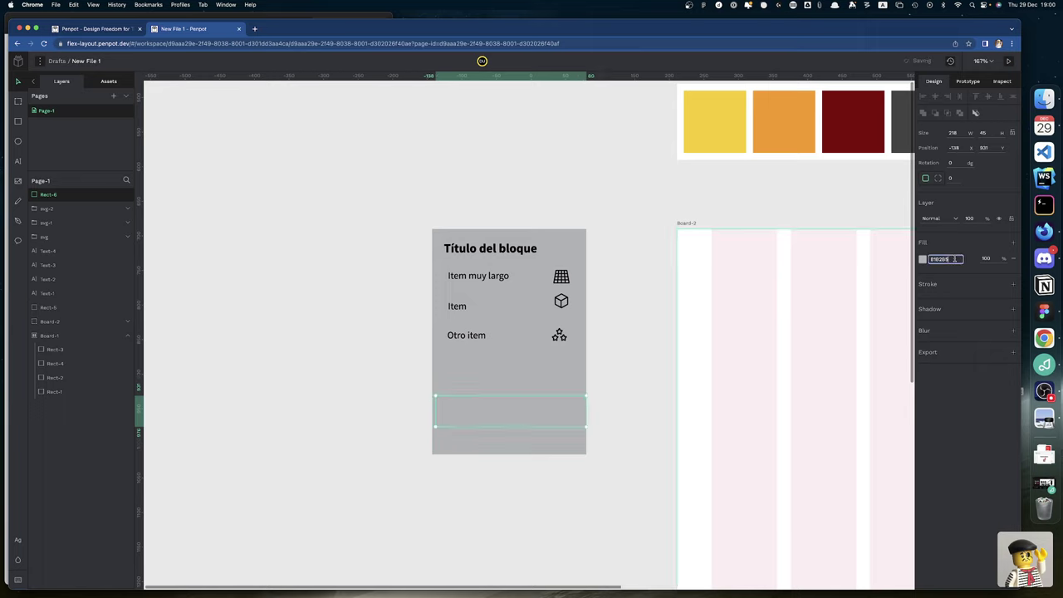
text(d)
text(rimson)
key(Return)
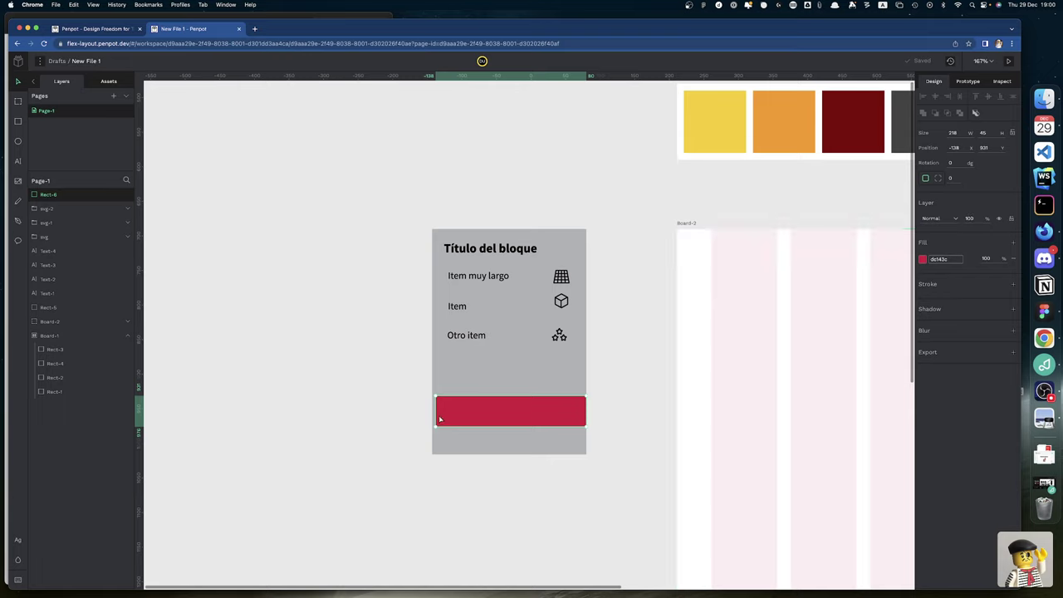
Resize the crimson rectangle to about 203 px wide and position it near the card's bottom edge with about 10 px margins
drag(433, 413, 431, 413)
key(shift+Right)
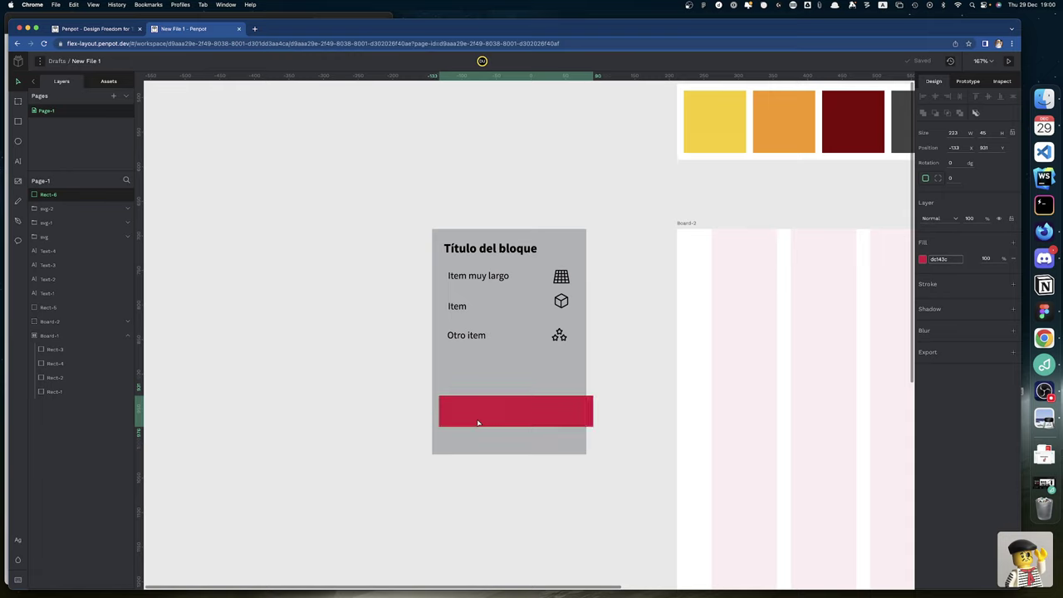
key(shift+Right)
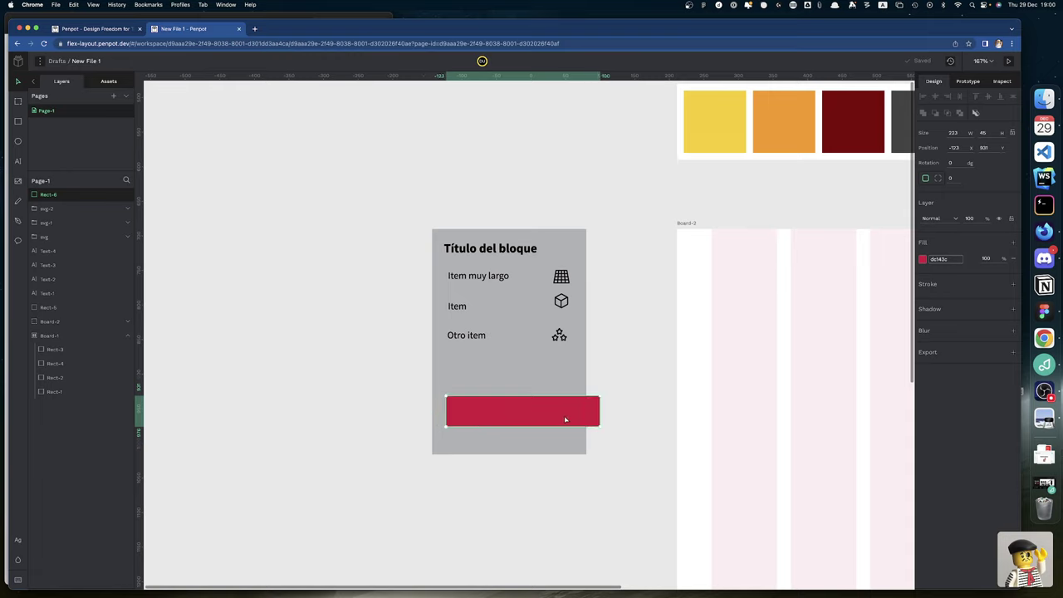
drag(600, 413, 535, 437)
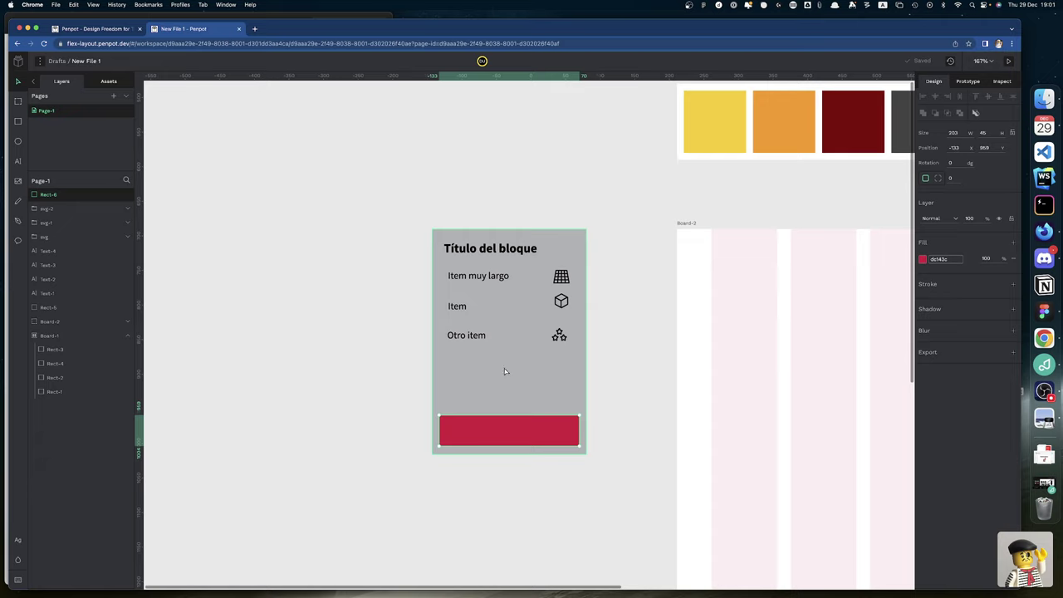
Add the text "Clicky!" and centre it on the crimson button
key(t)
click(490, 433)
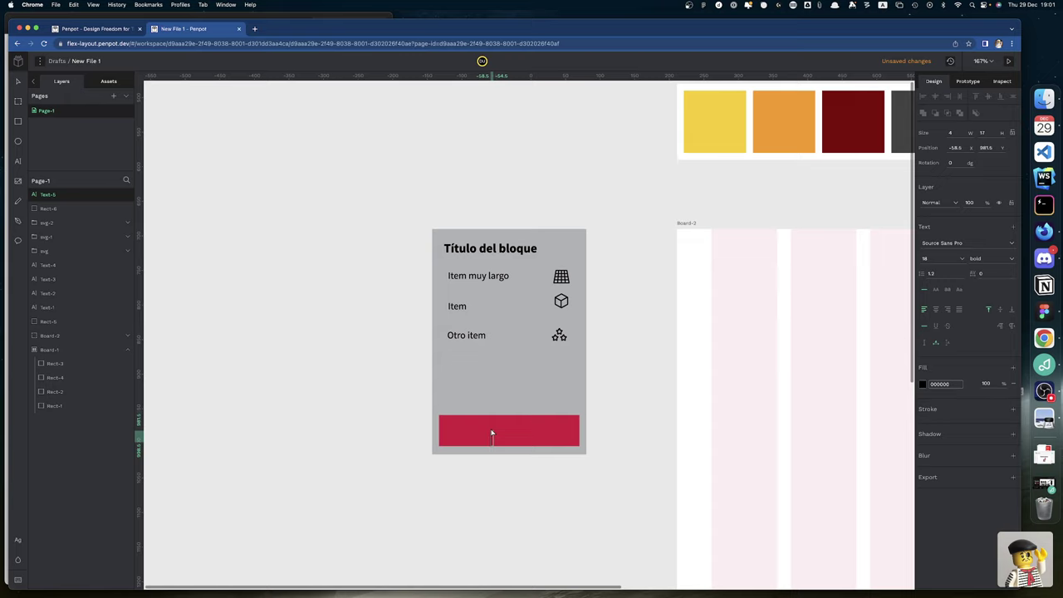
text(Clicky!)
key(Escape)
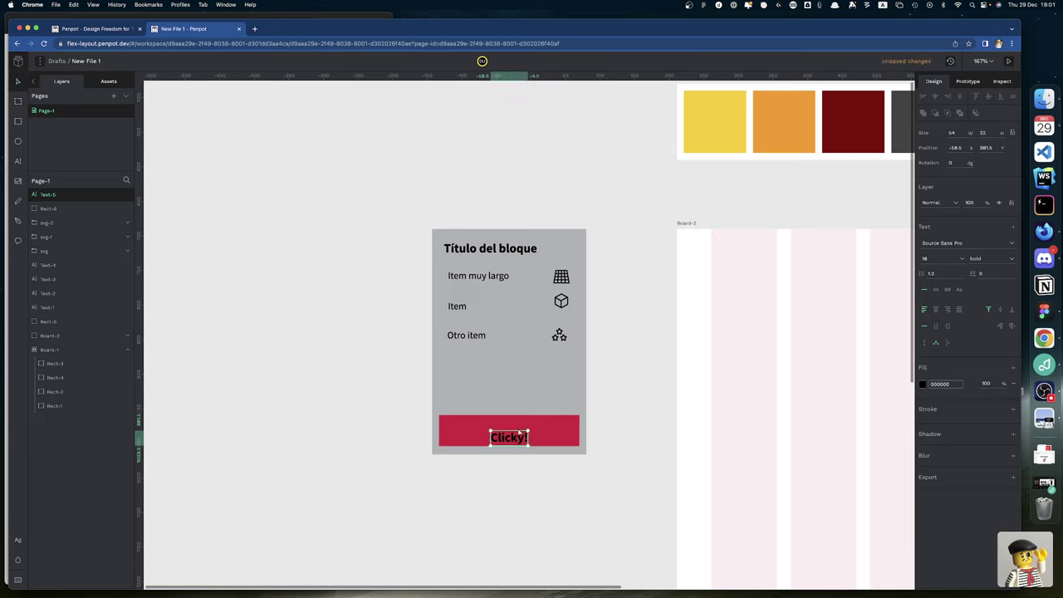
drag(511, 438, 507, 431)
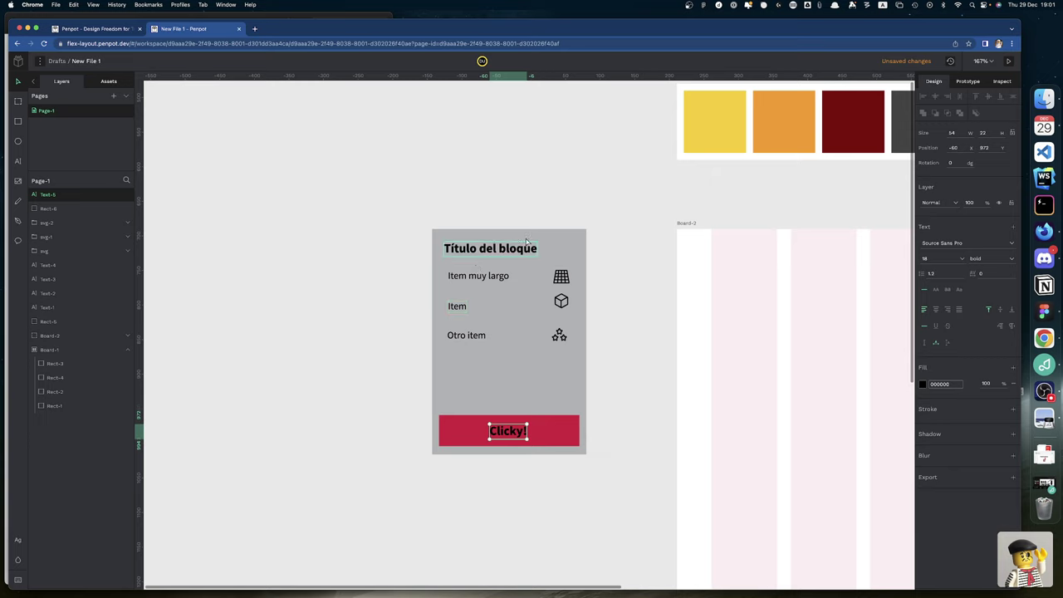
Offset the title 20 px from the card's left and top edges, and set its font size to 20
click(466, 251)
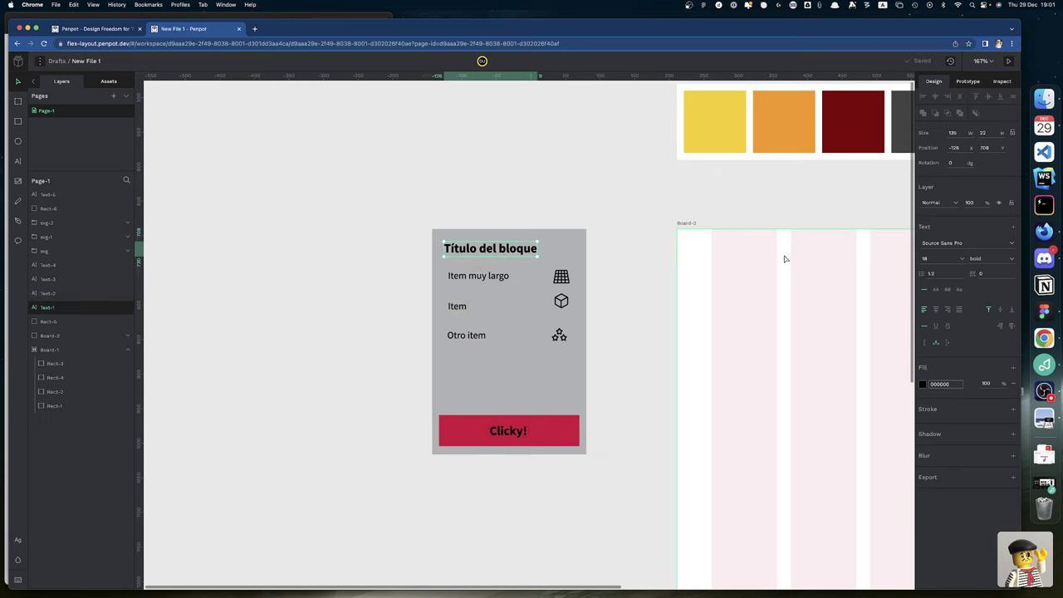
key(alt)
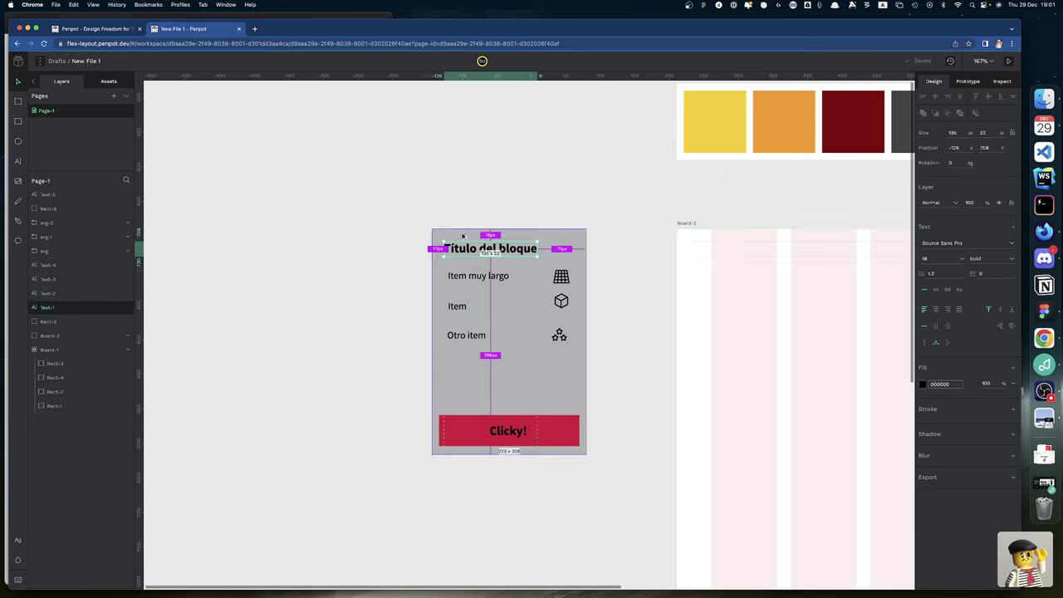
key(Right)
key(Right)
key(Right)
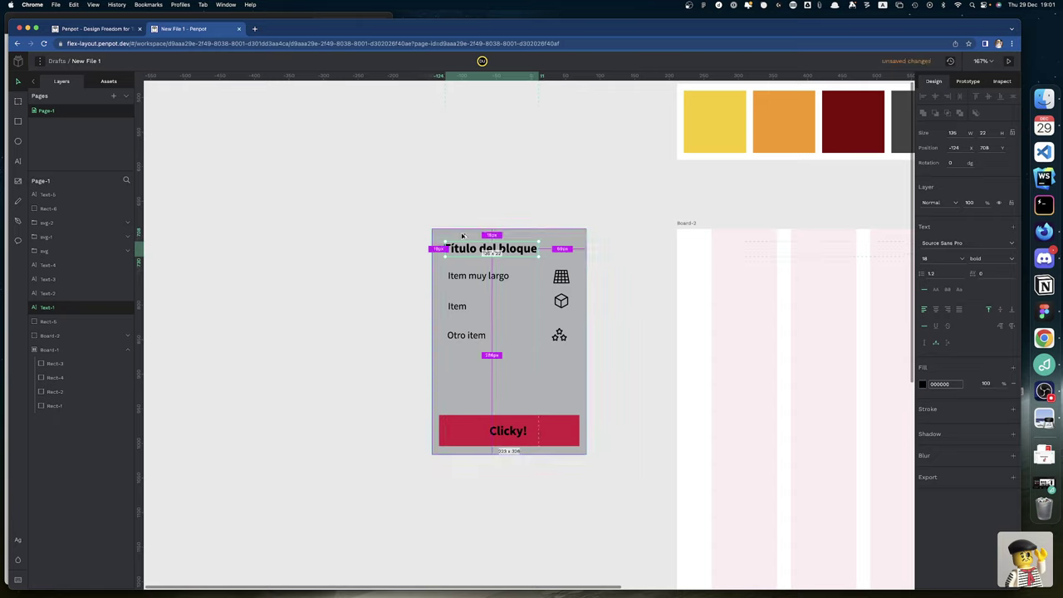
key(Down)
key(Down)
key(alt)
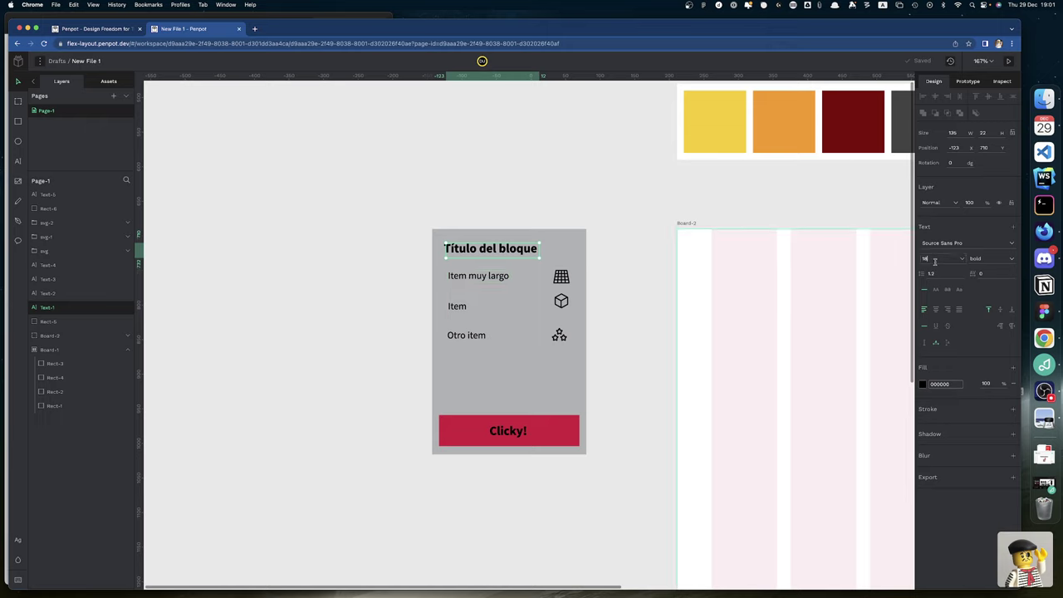
text(20)
key(Return)
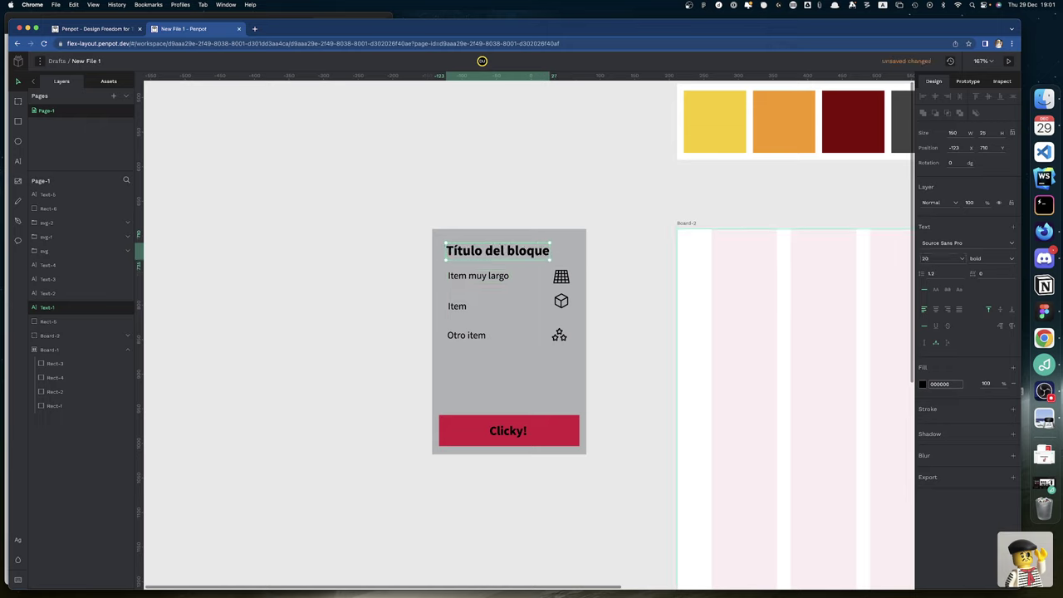
Align the "Item muy largo" text with the title's left edge and move it down to about 30 px below the title
click(460, 279)
key(alt)
key(Left)
key(Left)
key(Left)
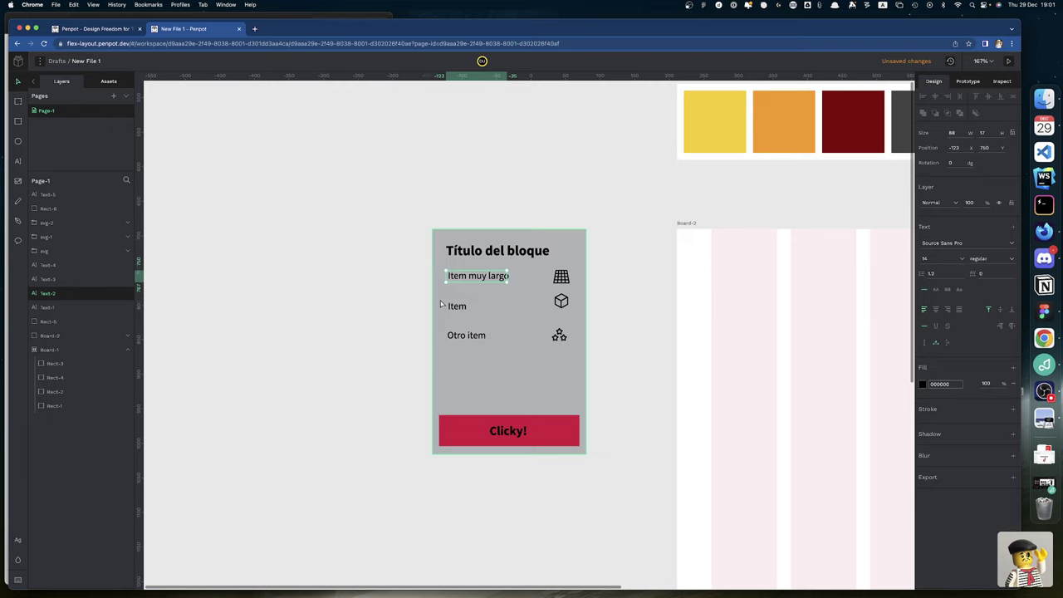
key(shift+Down)
key(shift+Down)
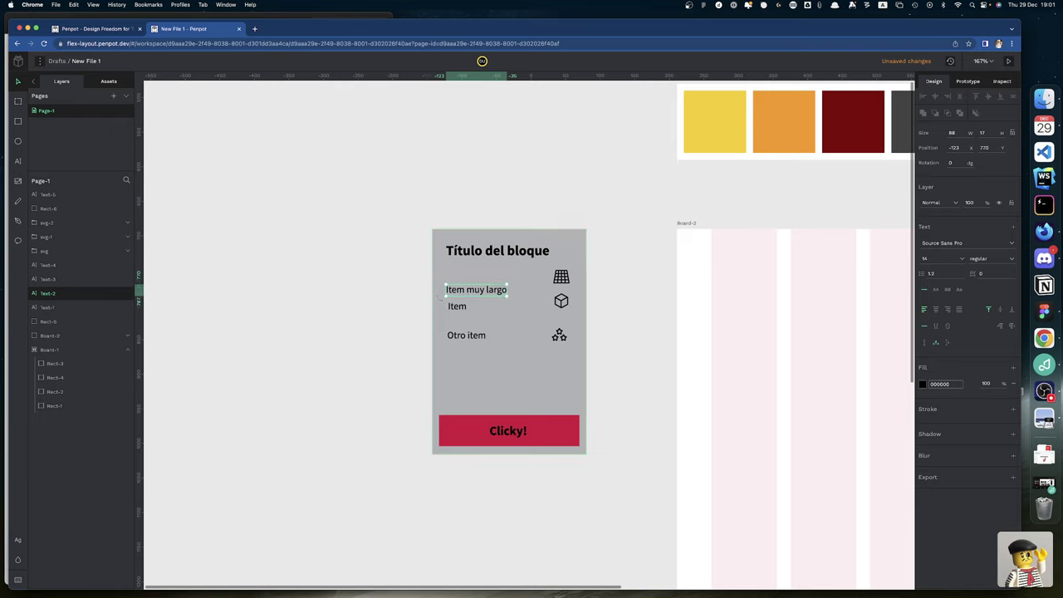
key(alt)
mouse_move(459, 253)
key(shift+Down)
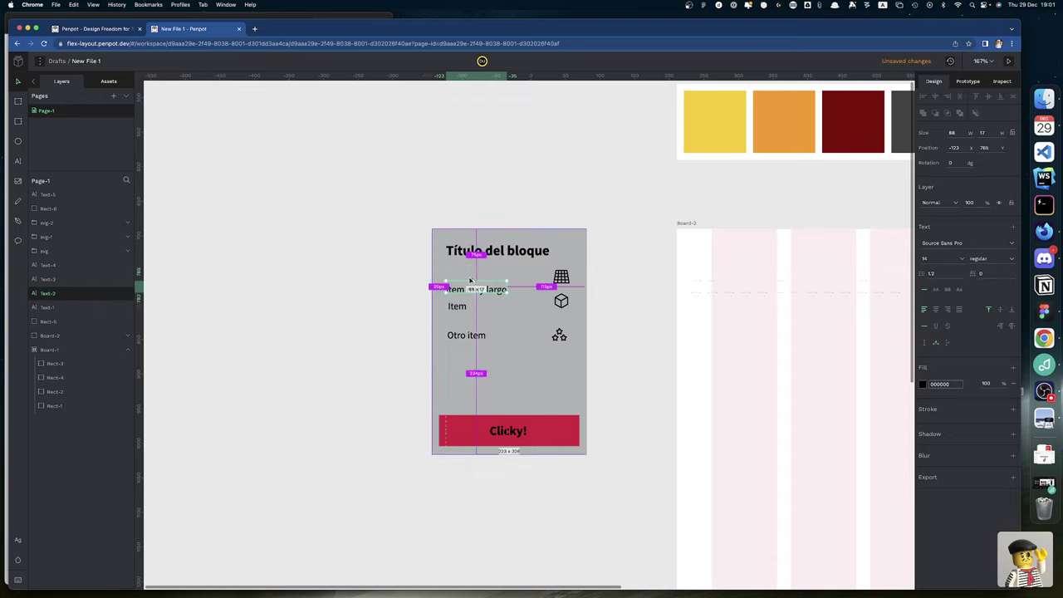
click(631, 329)
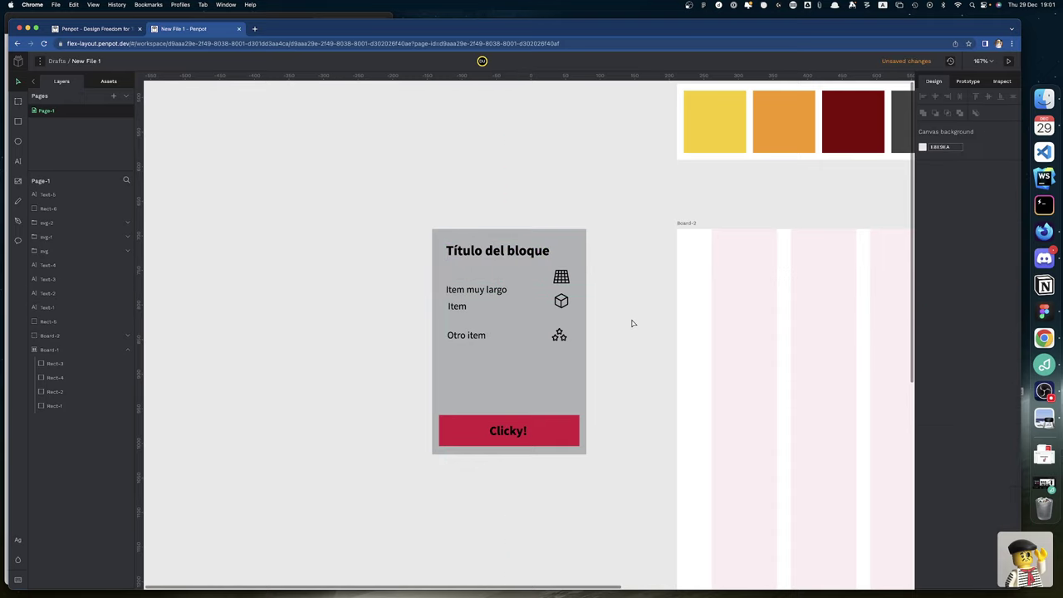
Readjust the "Item muy largo" text's spacing below the title, placing it at about X -122, Y 765
click(475, 291)
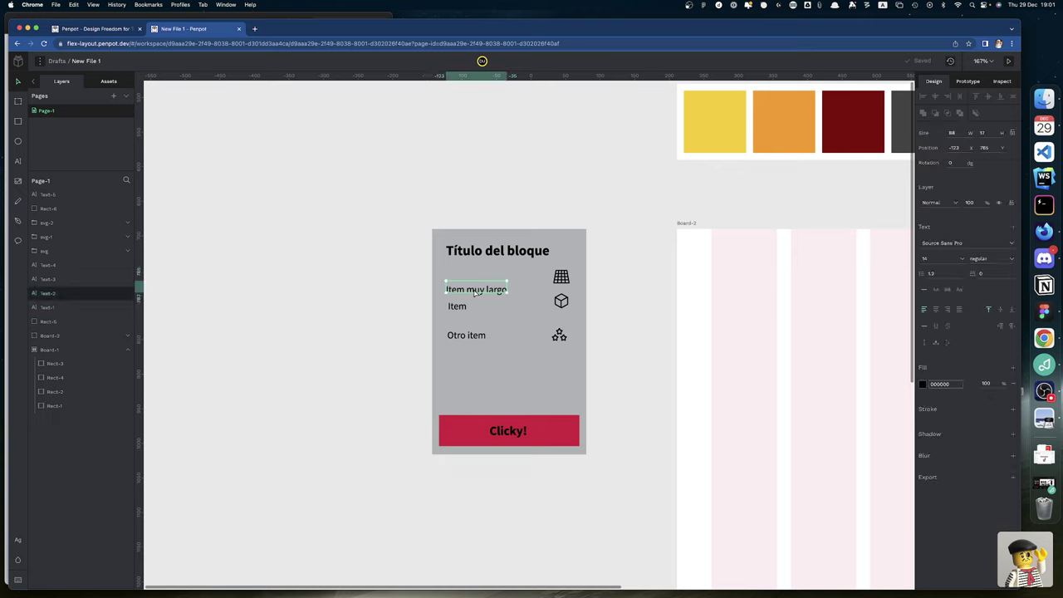
mouse_move(475, 292)
mouse_down()
mouse_move(361, 247)
mouse_move(454, 291)
mouse_move(464, 285)
mouse_up()
key(alt)
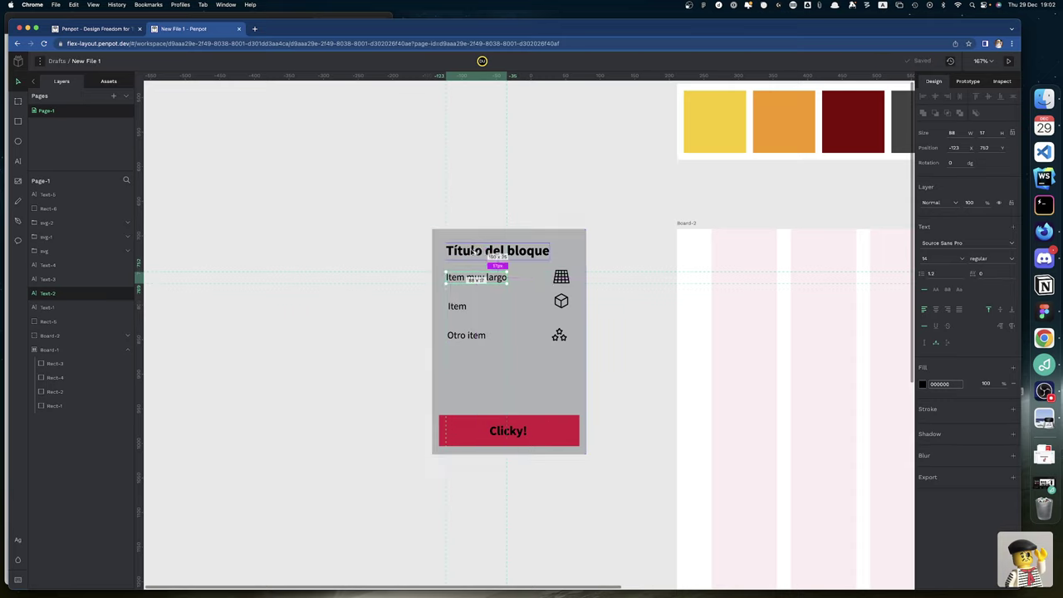
key(shift+Down)
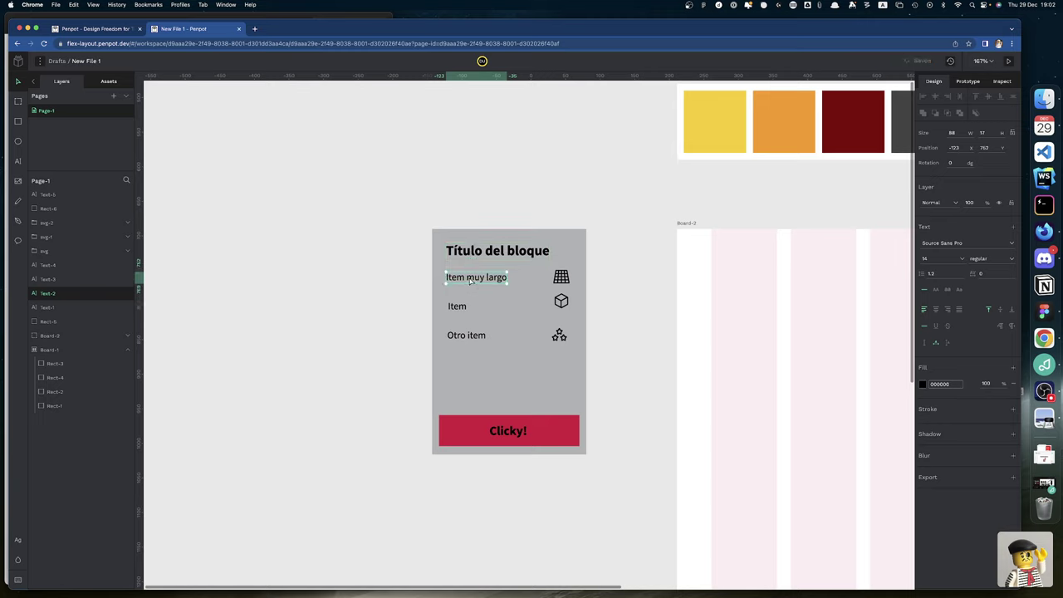
drag(470, 282, 471, 250)
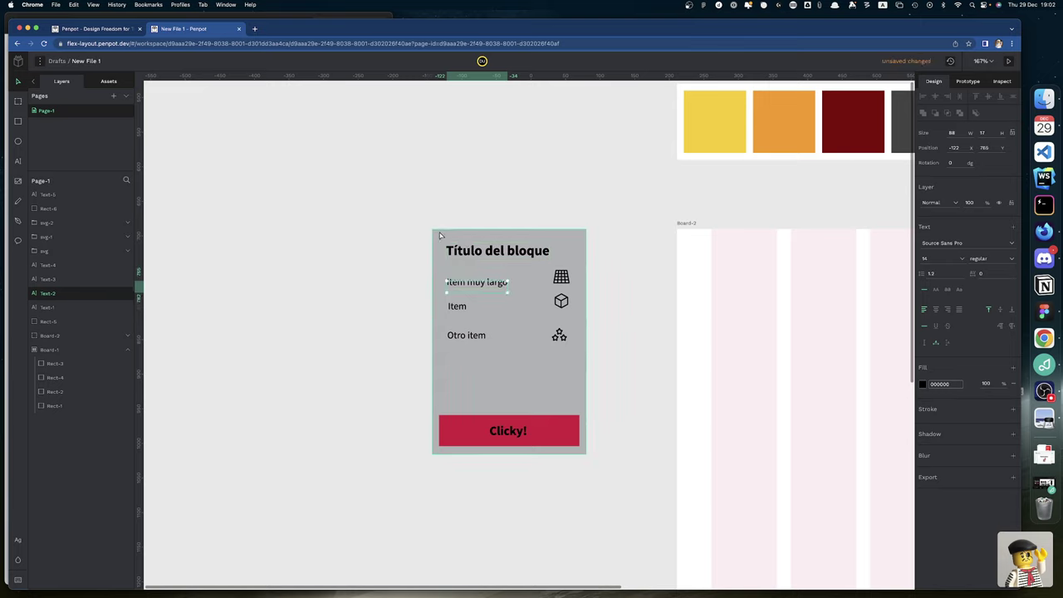
Move the whole card with its contents about 45 px left and 19 px up, and check the "Item muy largo" text's spacing inside it
drag(416, 219, 612, 462)
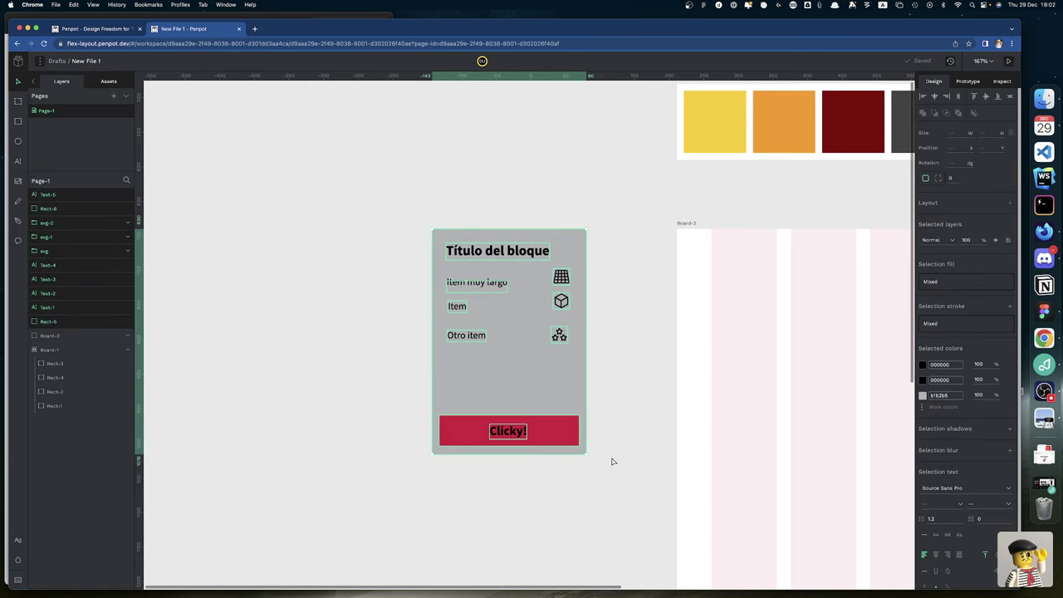
drag(448, 239, 417, 225)
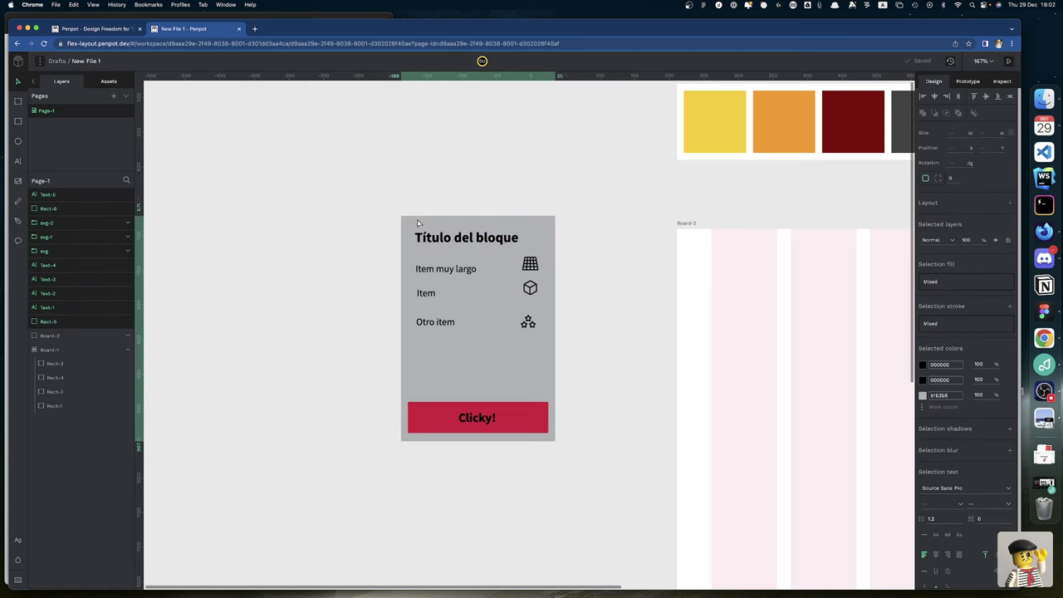
click(601, 266)
click(431, 270)
key(alt)
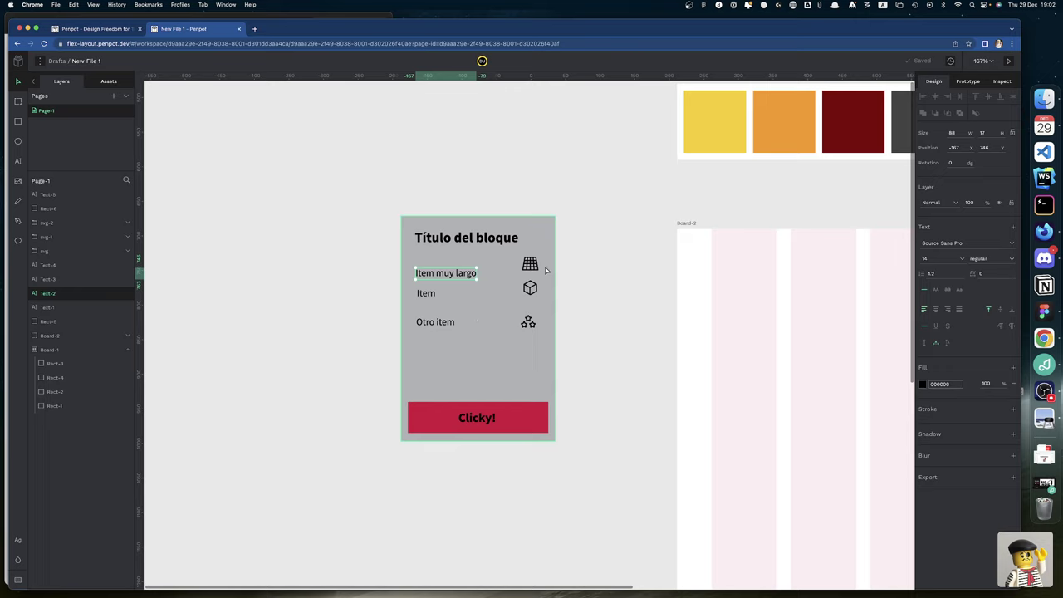
Move the cube and stars icons together about 40 px down the card, making room for the grid icon above them
shift+click(528, 322)
key(shift+Down)
key(shift+Down)
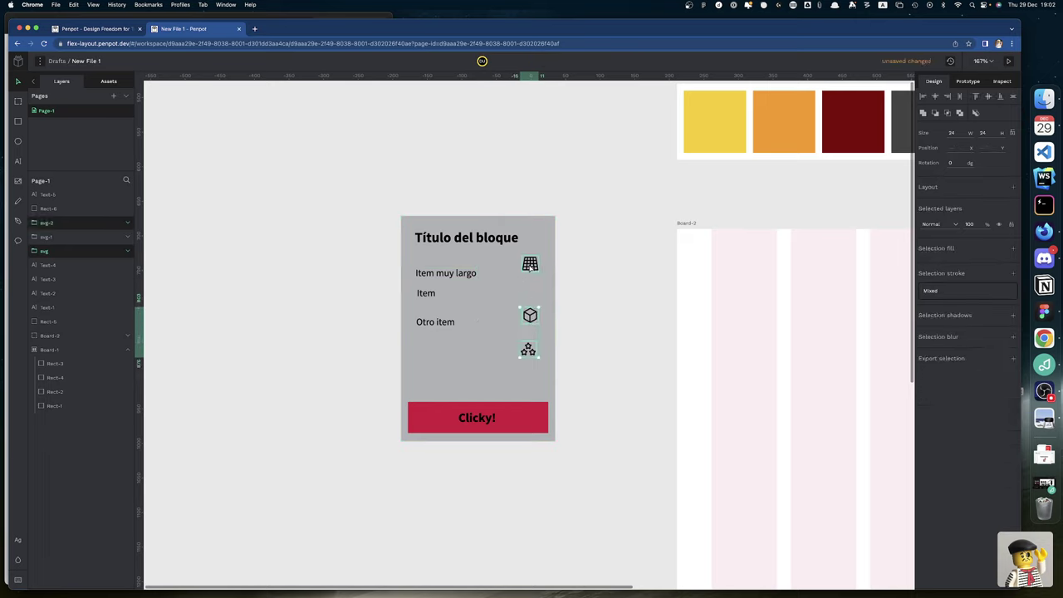
Lower the grid icon to the "Item muy largo" row and align its left edge with the stars icon, at X -16, Y 739
click(529, 265)
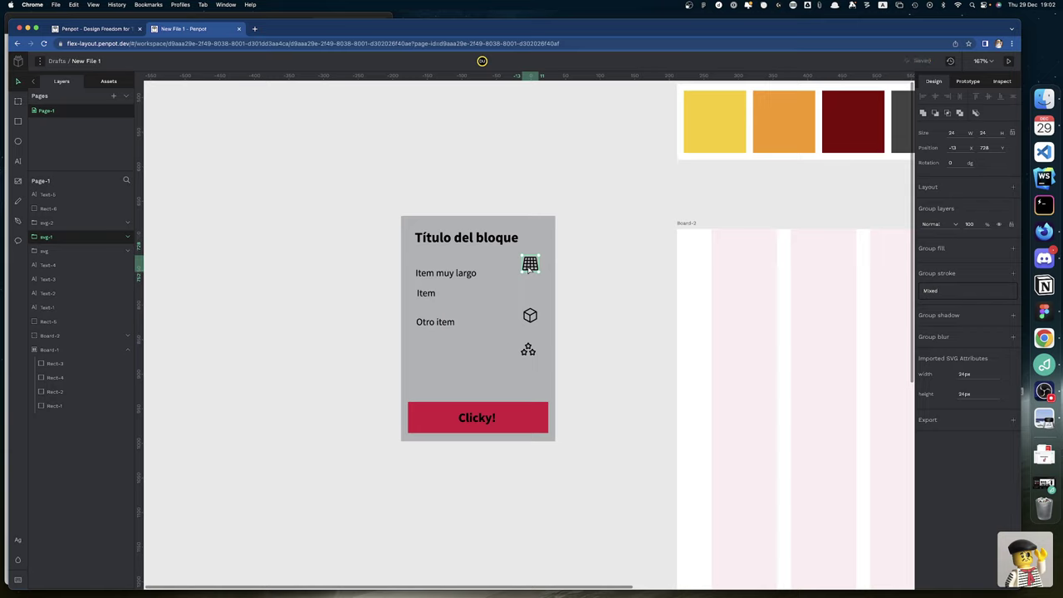
key(shift+Down)
key(shift+Down)
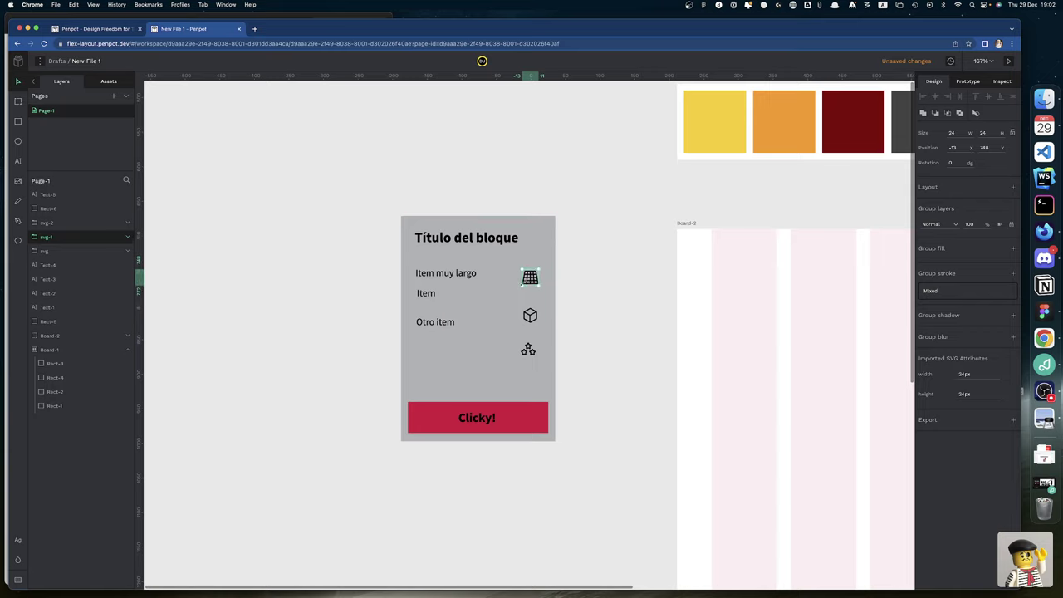
drag(530, 281, 528, 277)
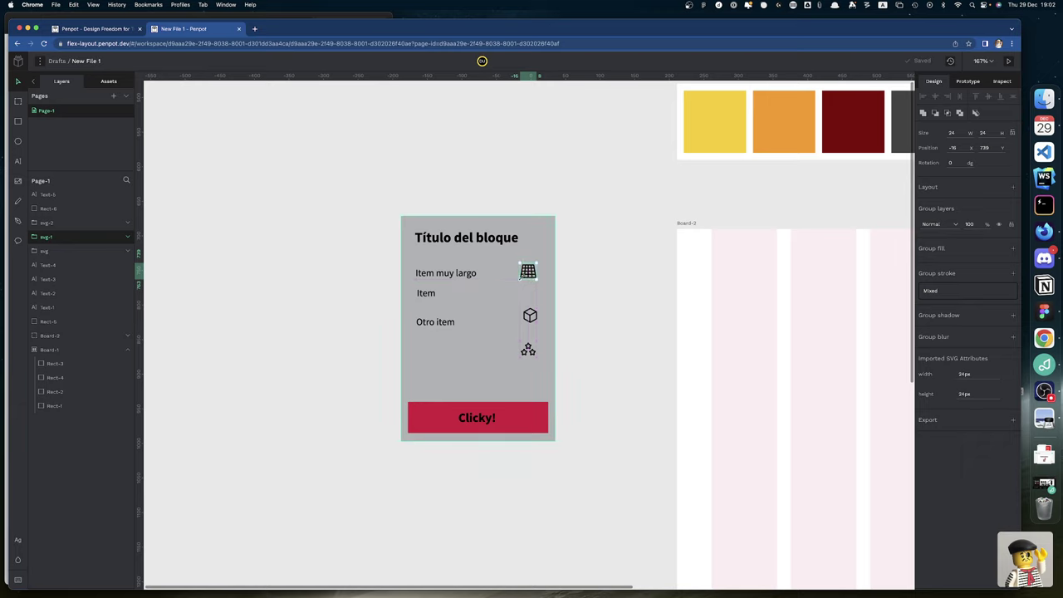